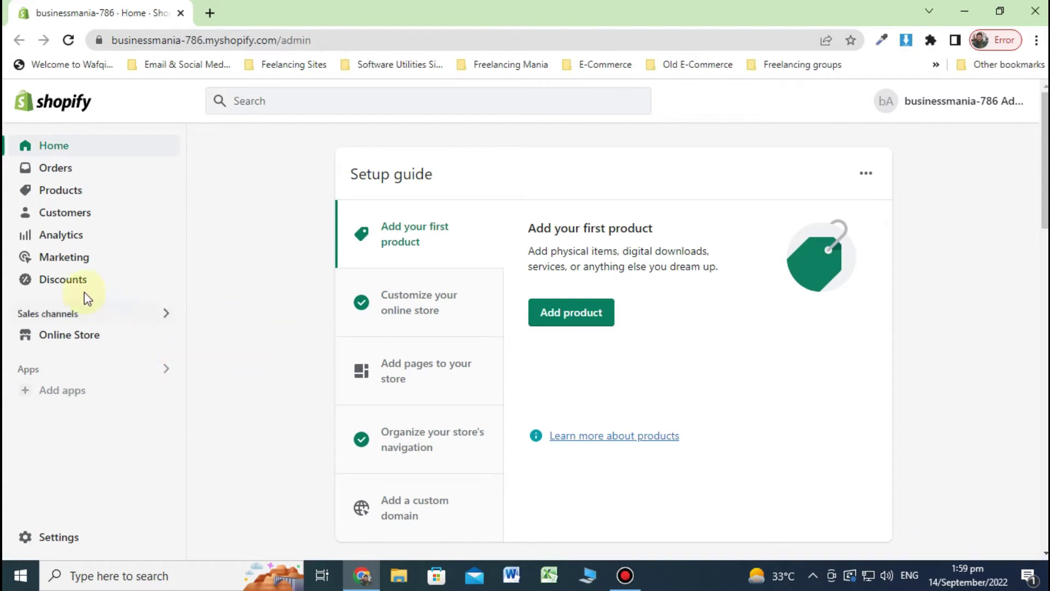
Create and save a manual product collection titled "Gents Suits".
left_click(99, 195)
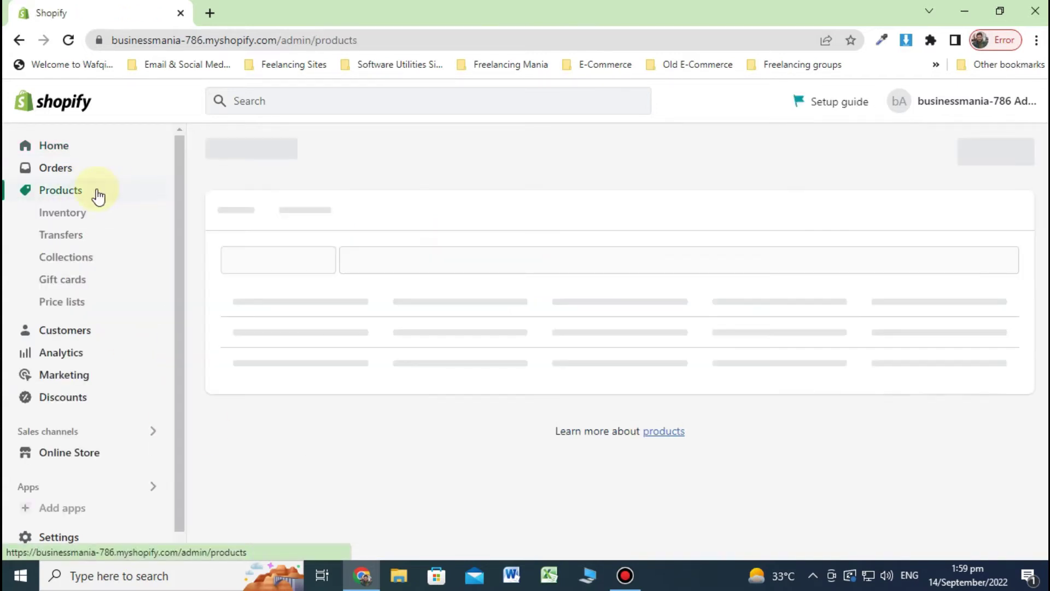
left_click(82, 264)
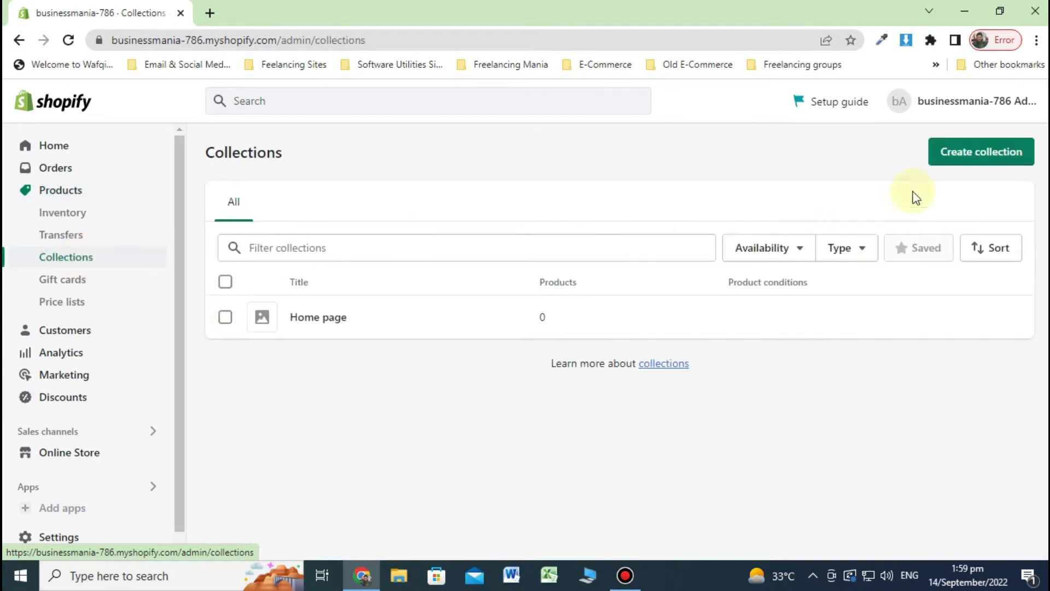
left_click(963, 164)
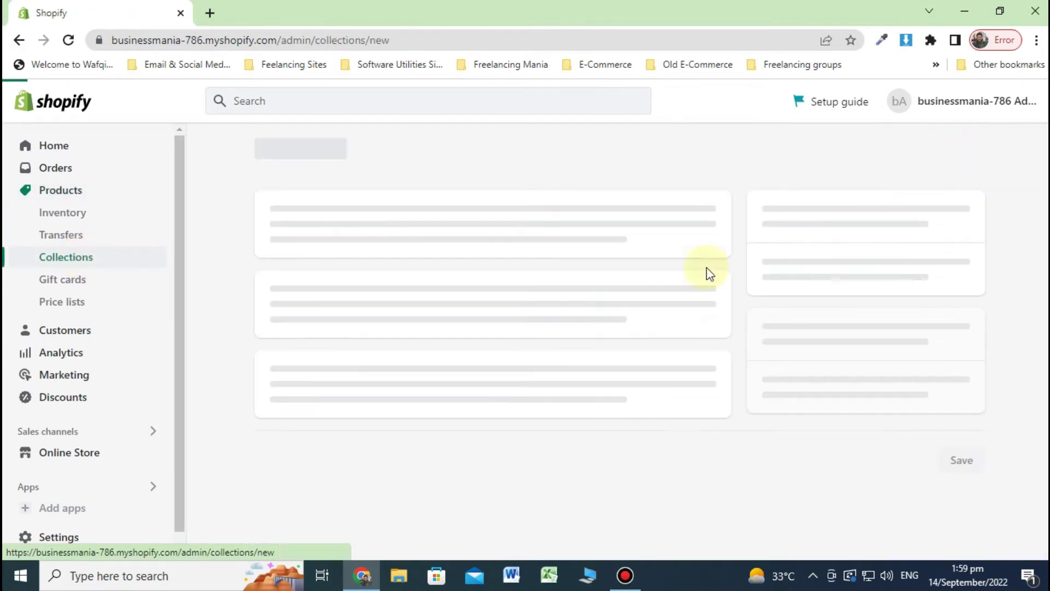
left_click(336, 223)
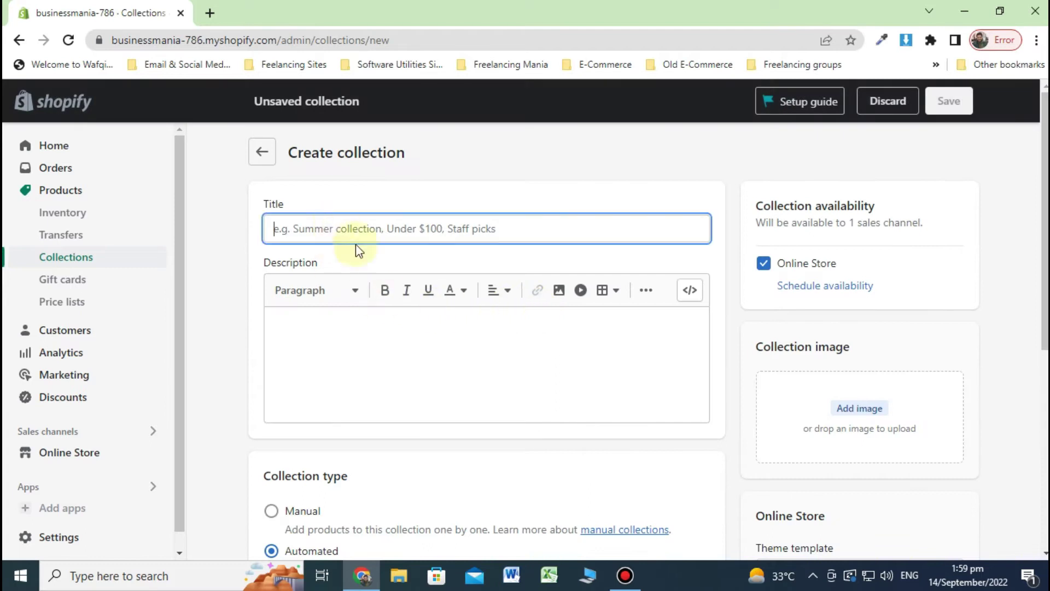
type("Gents Suits")
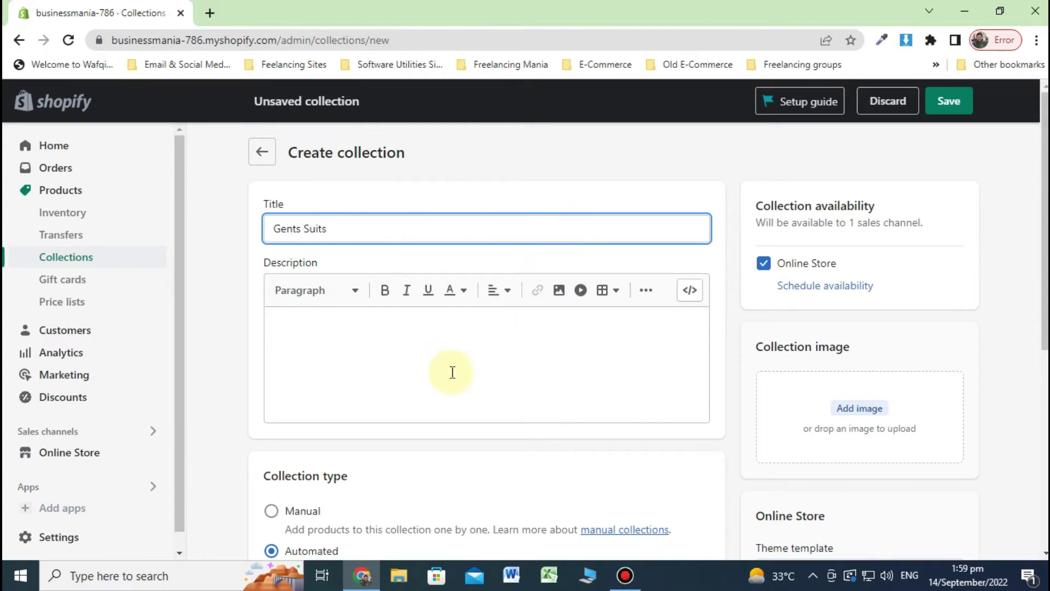
scroll(416, 377, "down", 3)
left_click(307, 361)
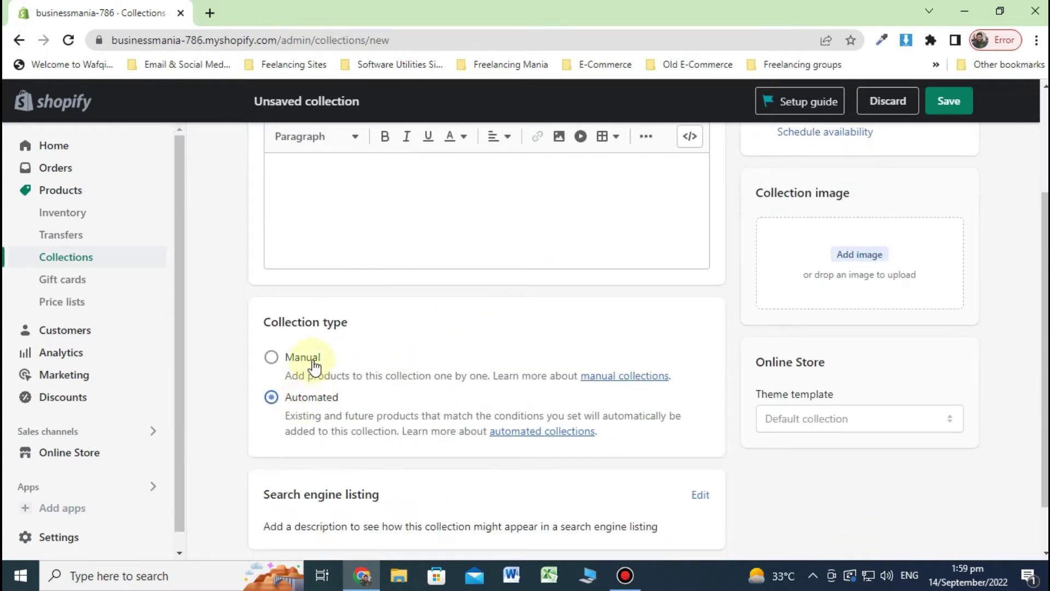
scroll(626, 335, "up", 3)
left_click(963, 119)
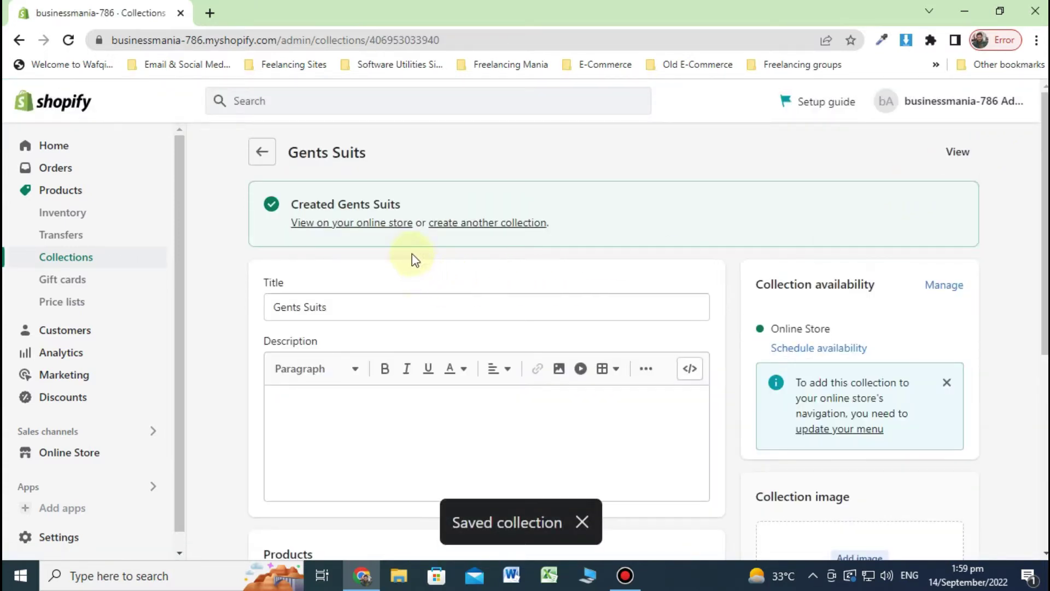
Create and save another collection titled "Ladies Suits".
left_click(487, 223)
left_click(412, 231)
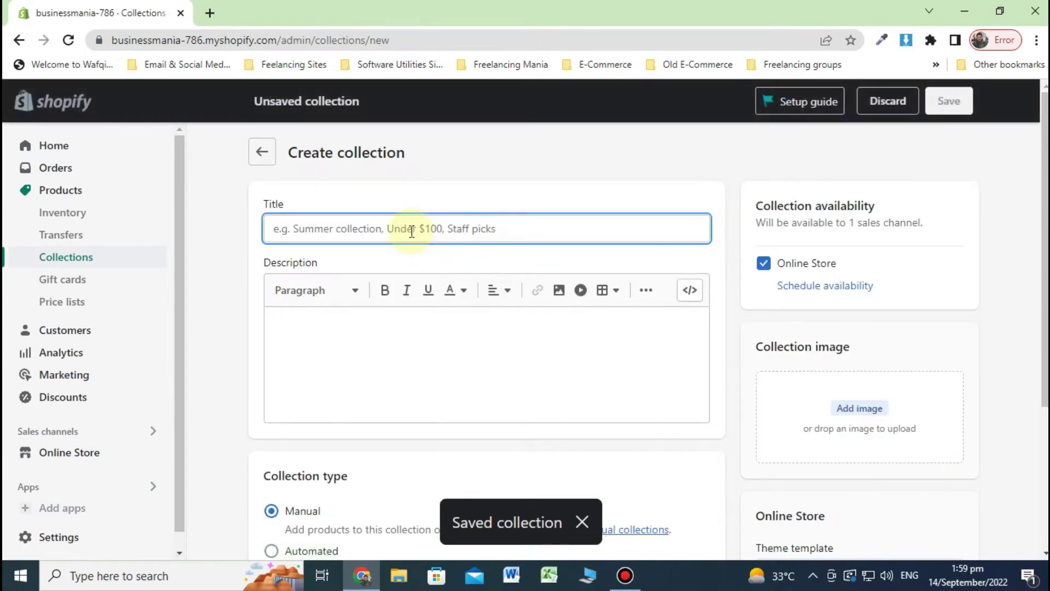
type("Ladies Suits")
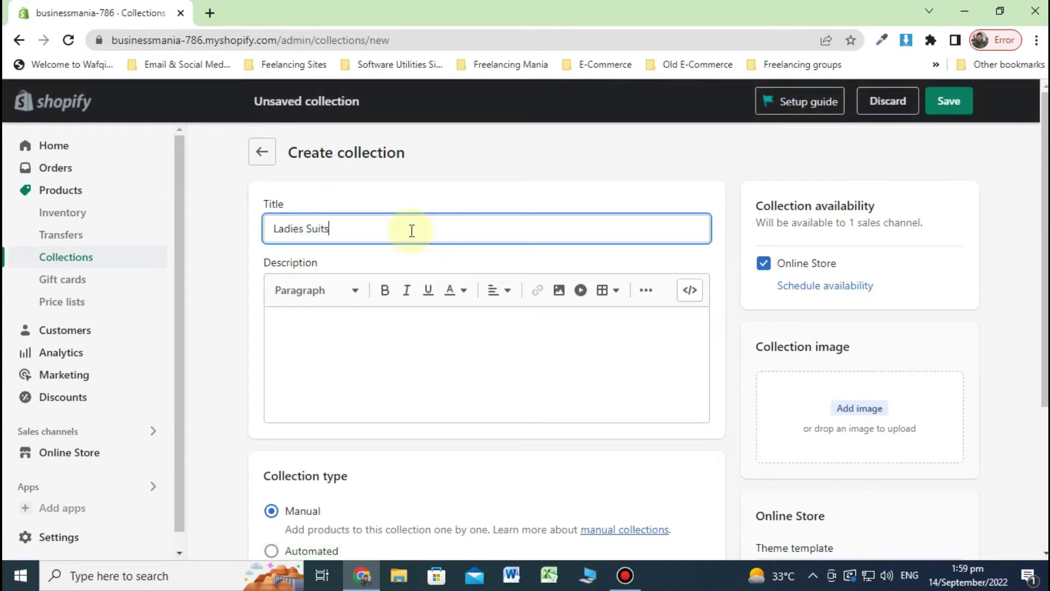
left_click(947, 100)
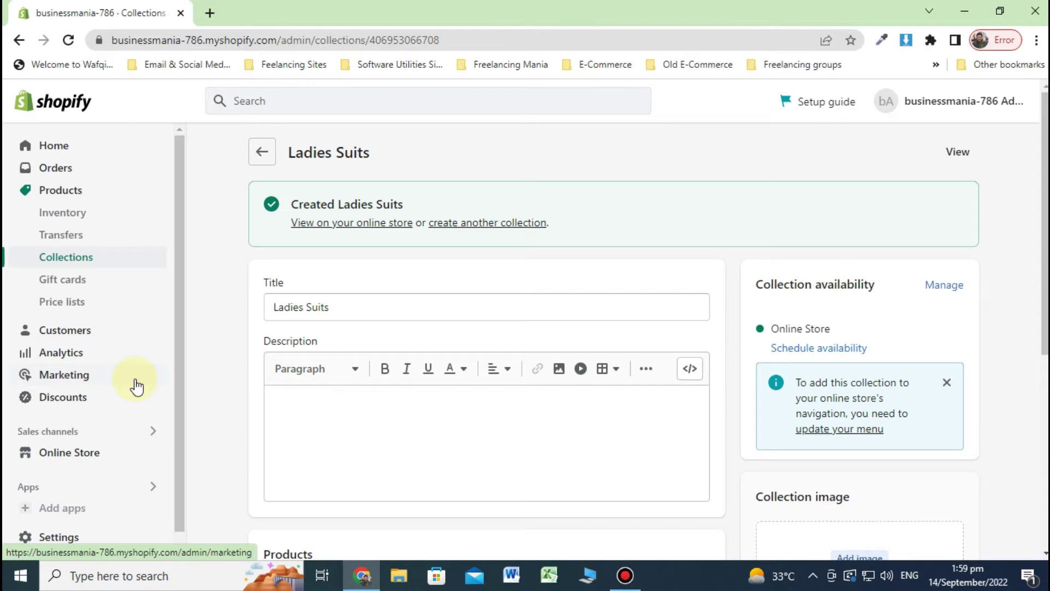
Open the online store's main menu in the navigation settings and add an item linked to the Gents Suits collection.
left_click(74, 453)
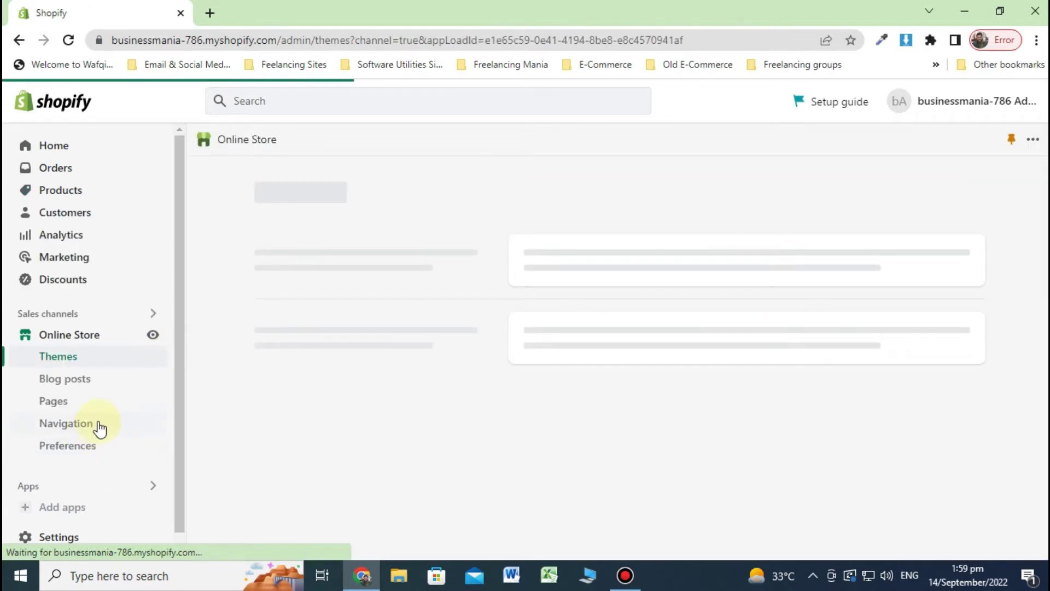
left_click(82, 424)
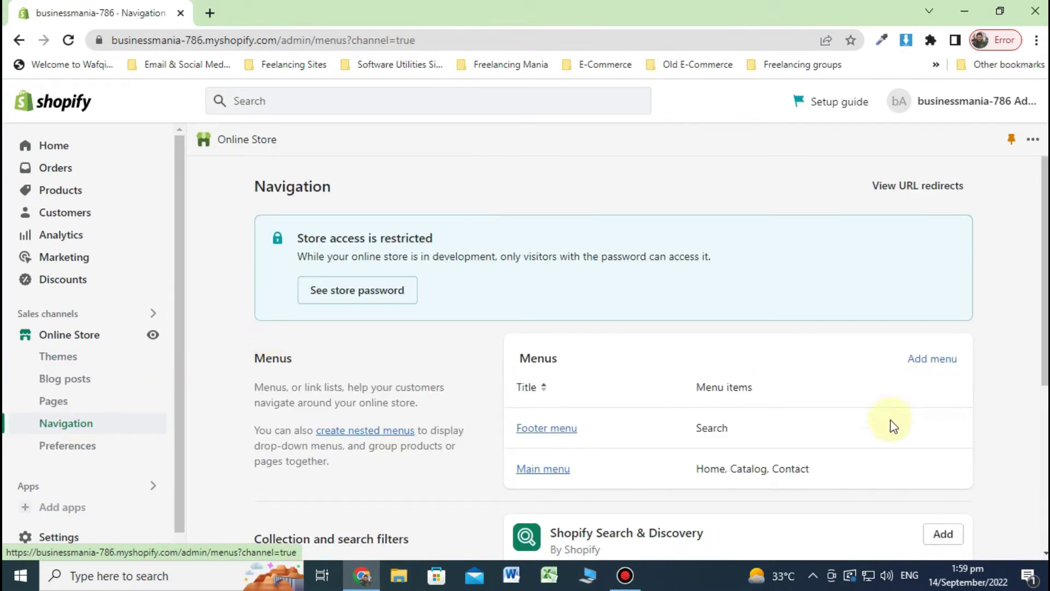
scroll(575, 266, "down", 3)
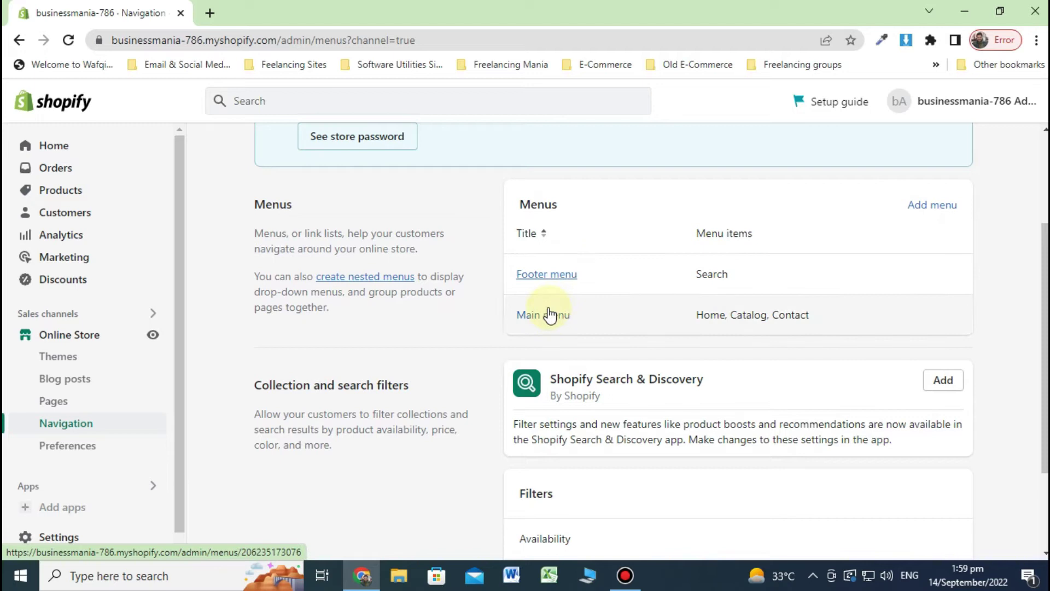
left_click(546, 315)
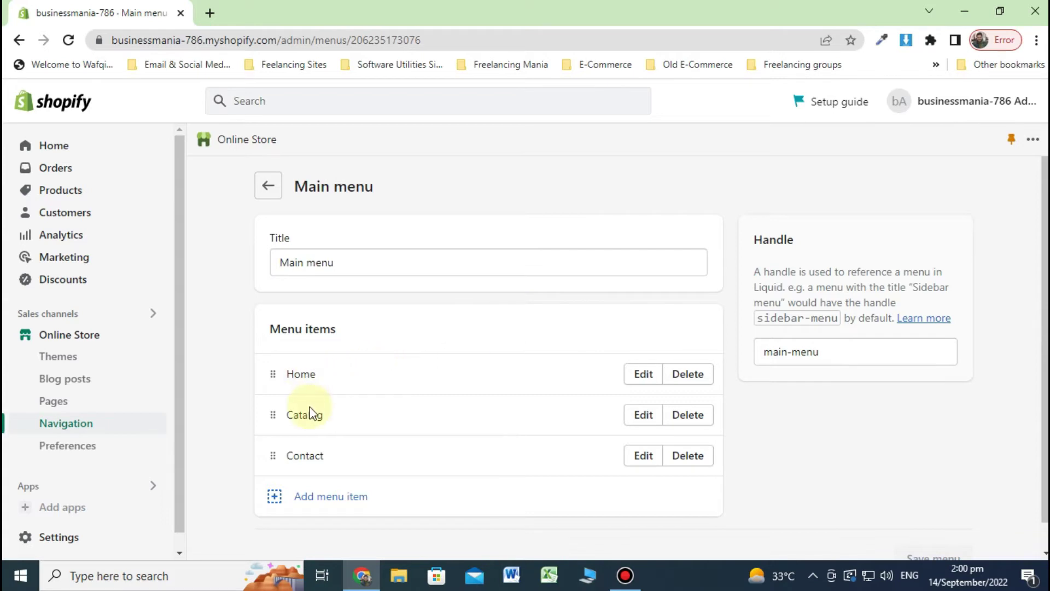
scroll(382, 422, "down", 1)
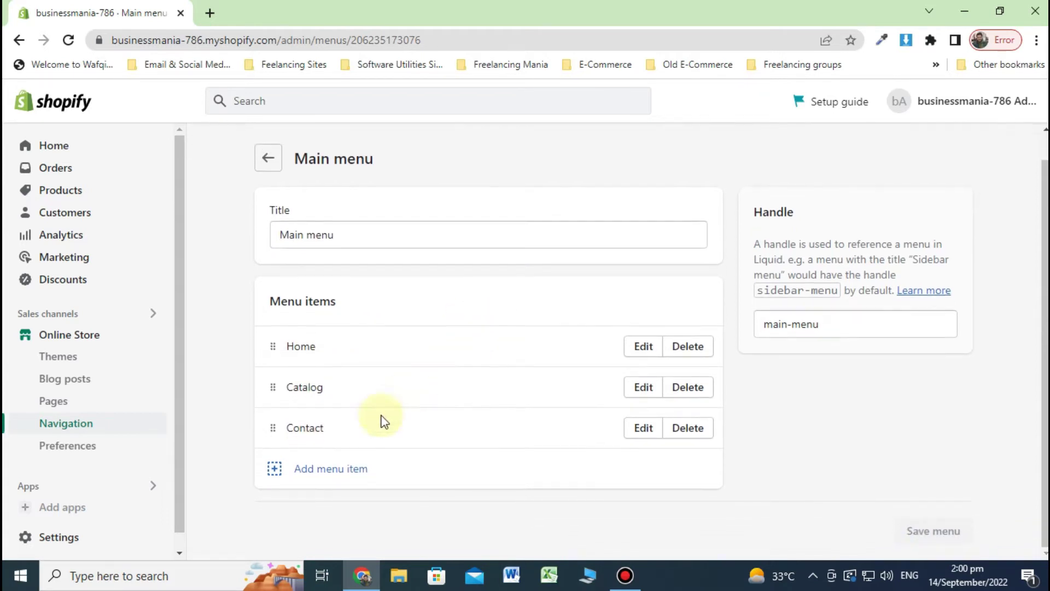
left_click(334, 471)
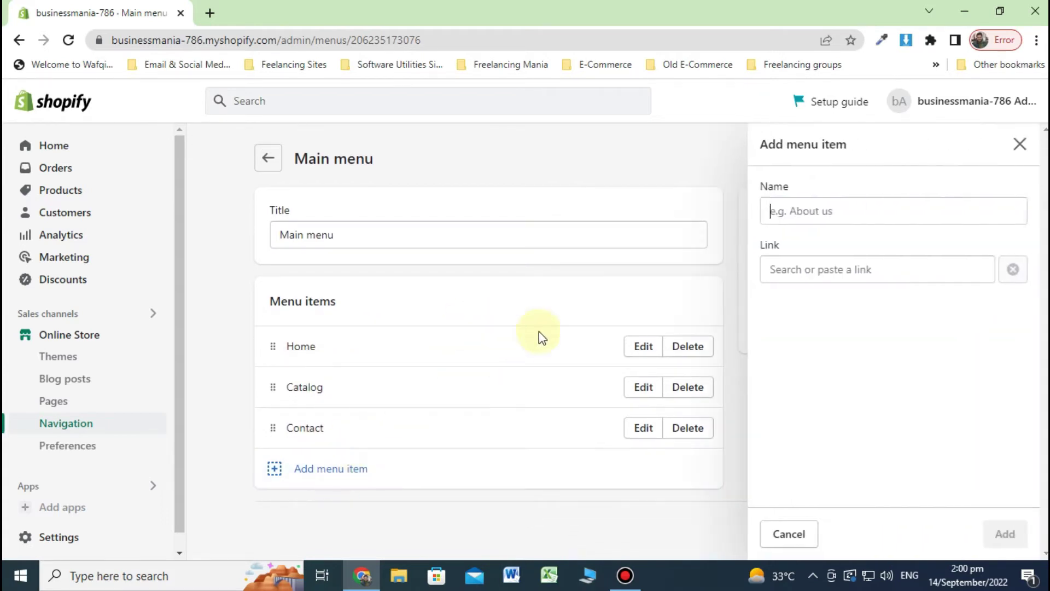
left_click(857, 269)
left_click(848, 370)
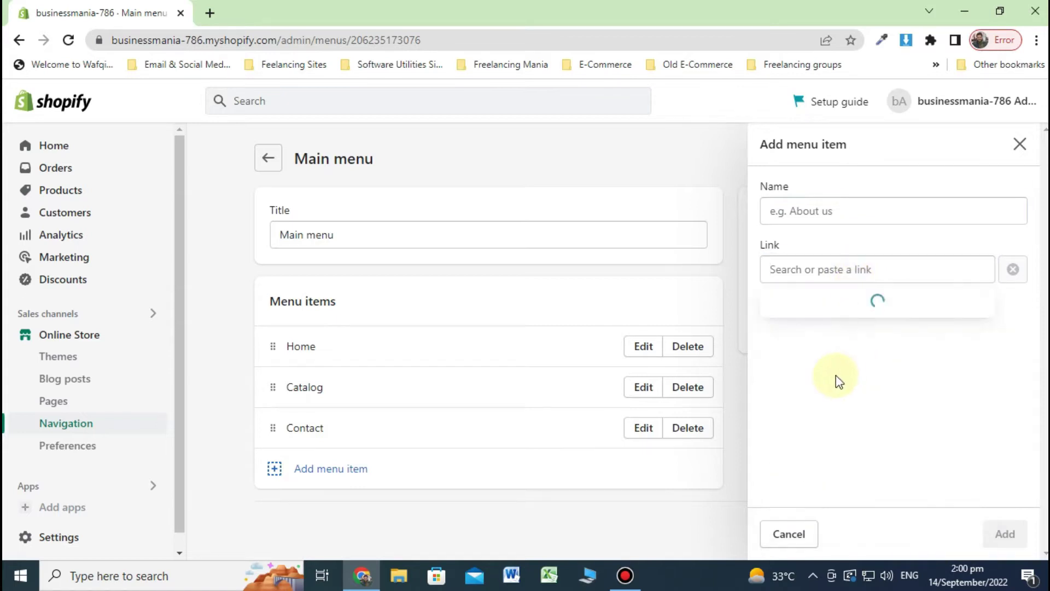
left_click(857, 376)
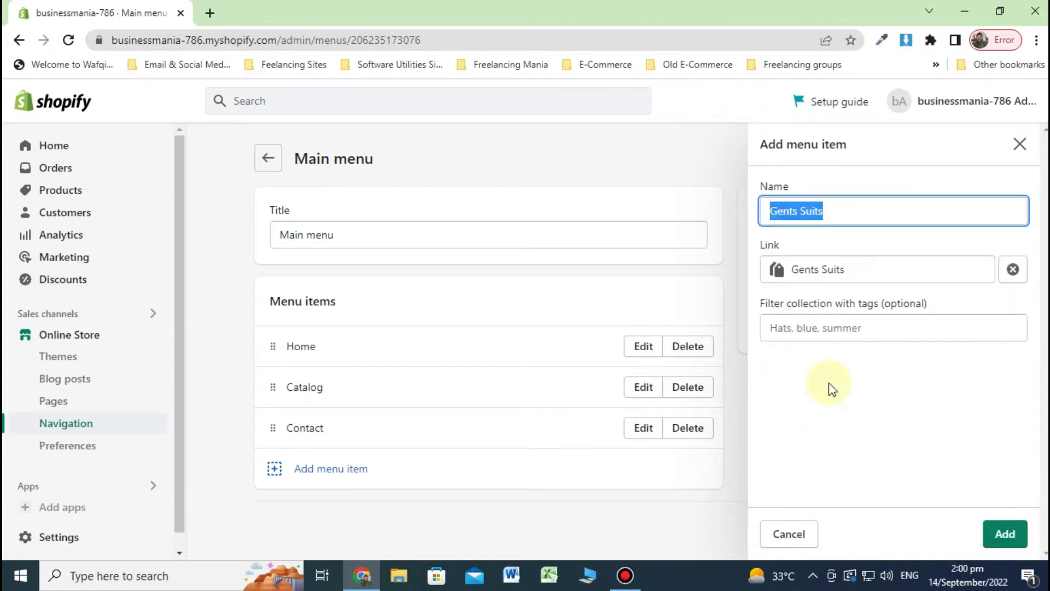
left_click(1004, 533)
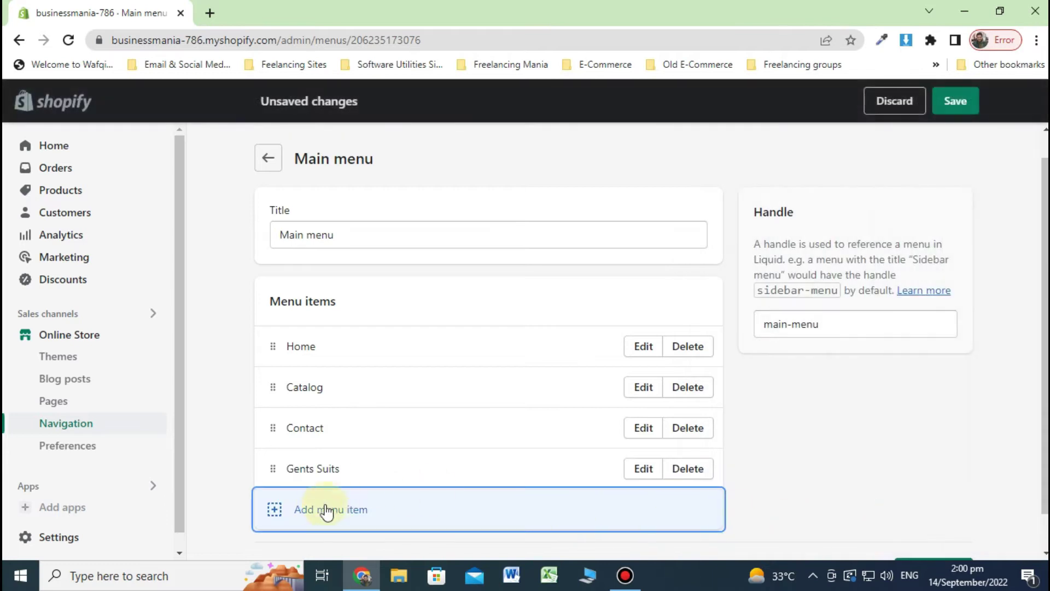
Add a main menu item linked to the Ladies Suits collection.
left_click(313, 514)
left_click(828, 268)
left_click(806, 367)
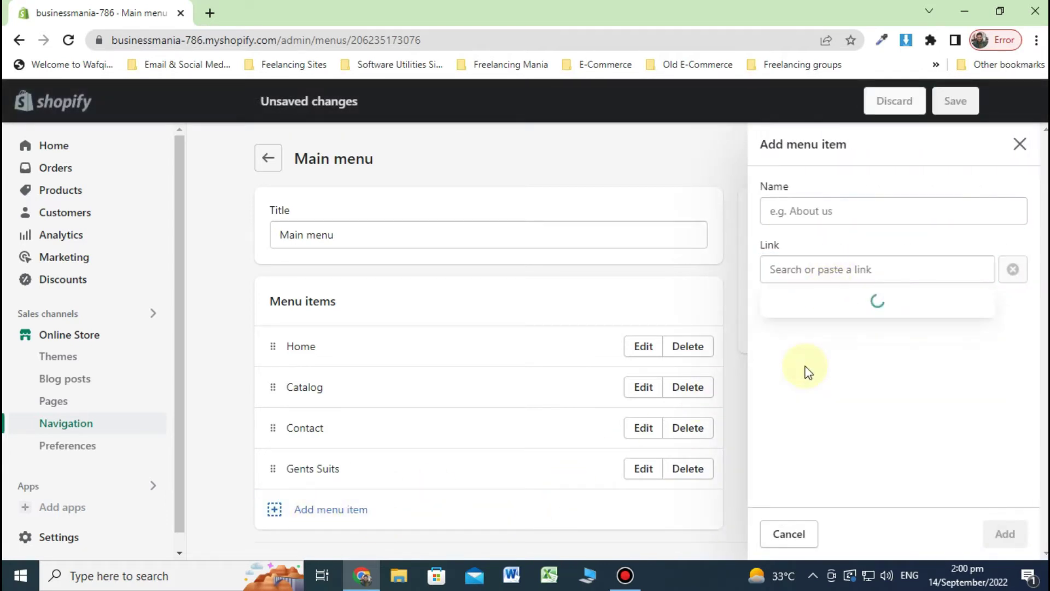
left_click(816, 426)
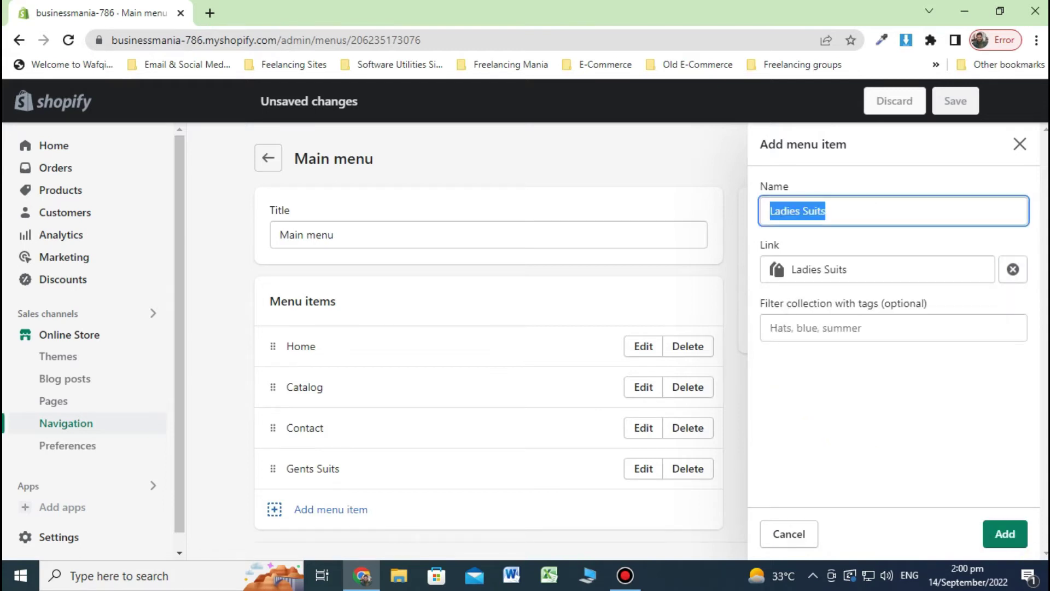
left_click(1004, 535)
Reorder the main menu so Gents Suits and Ladies Suits come directly after Home, ahead of Catalog.
scroll(391, 380, "down", 2)
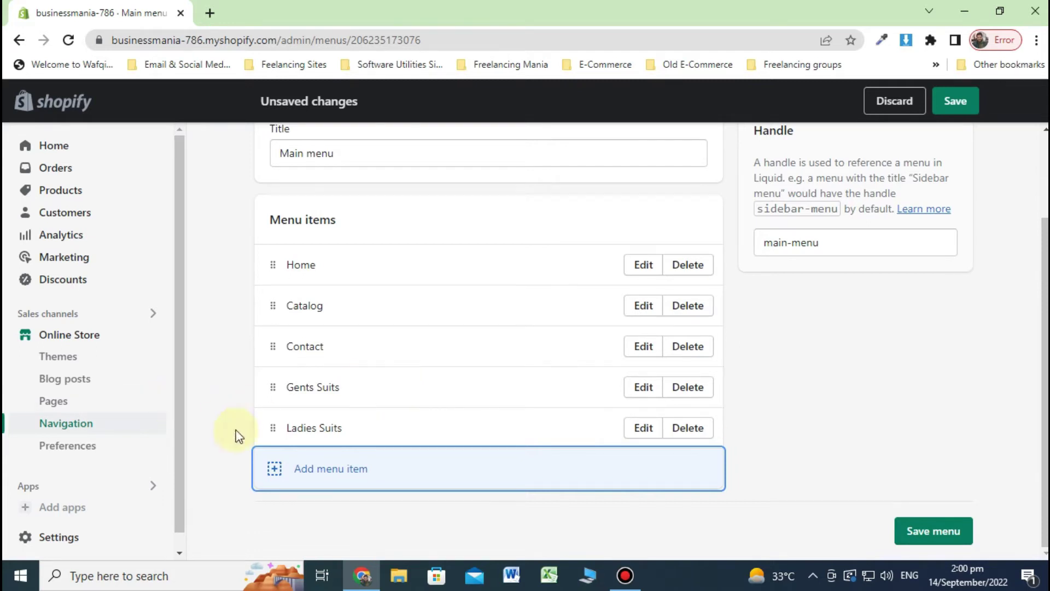
left_click_drag(272, 388, 272, 336)
left_click_drag(276, 468, 277, 416)
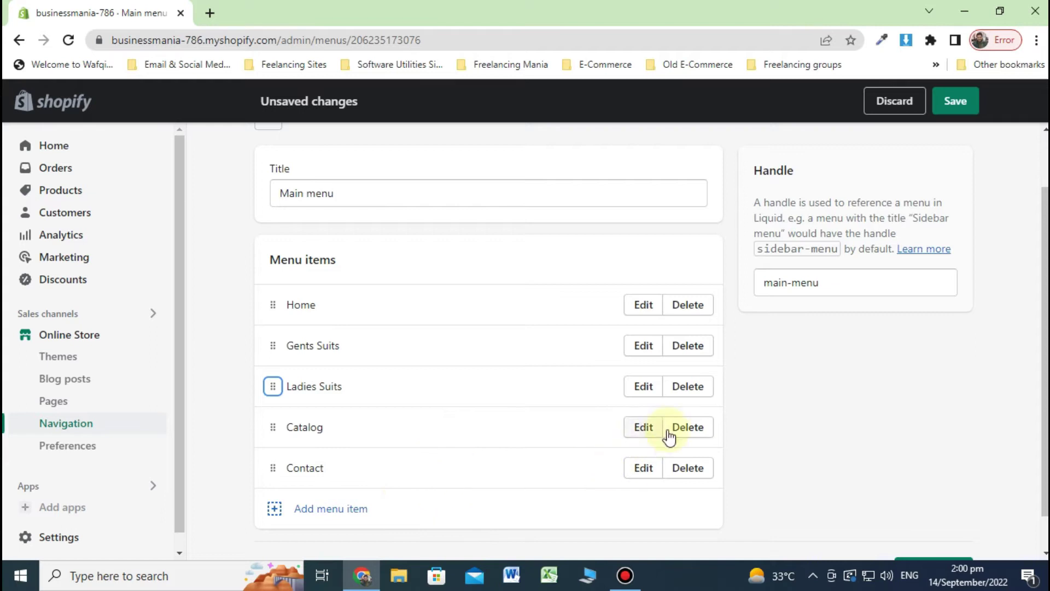
Delete the Catalog item from the main menu and save the menu.
left_click(688, 427)
left_click(722, 372)
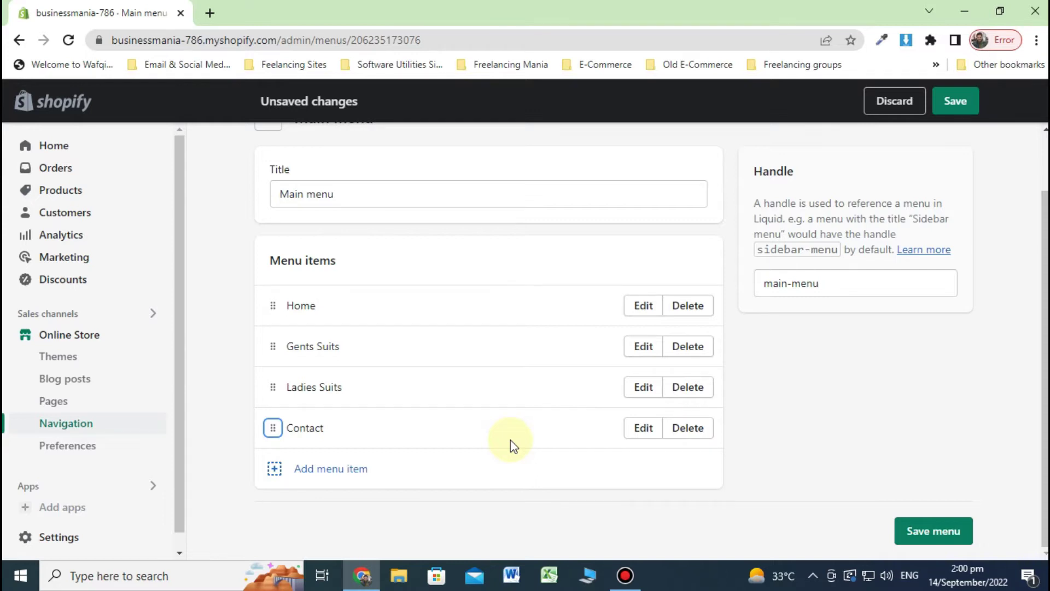
left_click(966, 109)
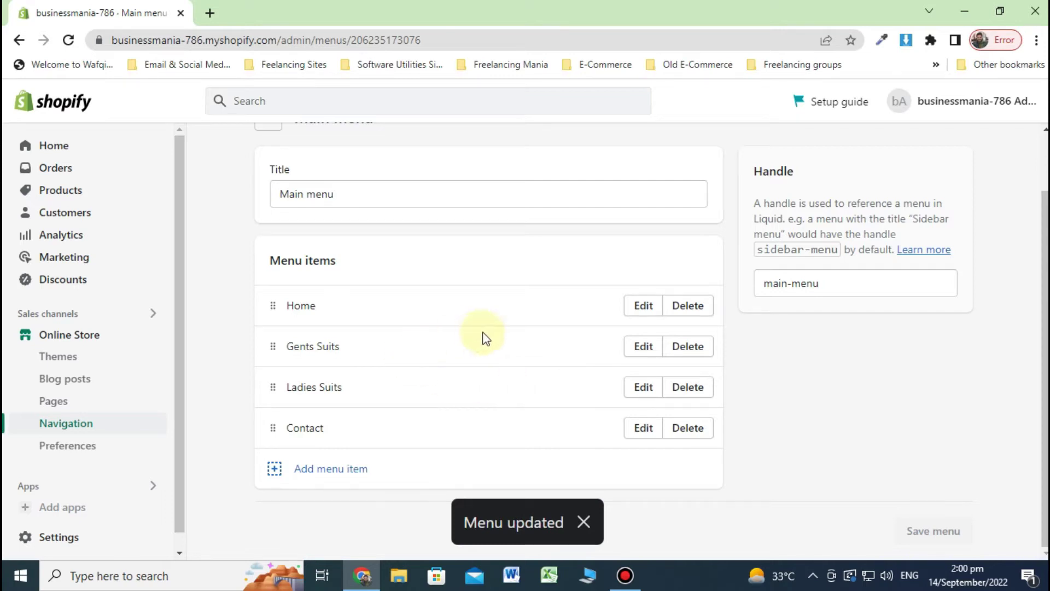
Preview the current Dawn theme to check the storefront's header menu.
left_click(107, 354)
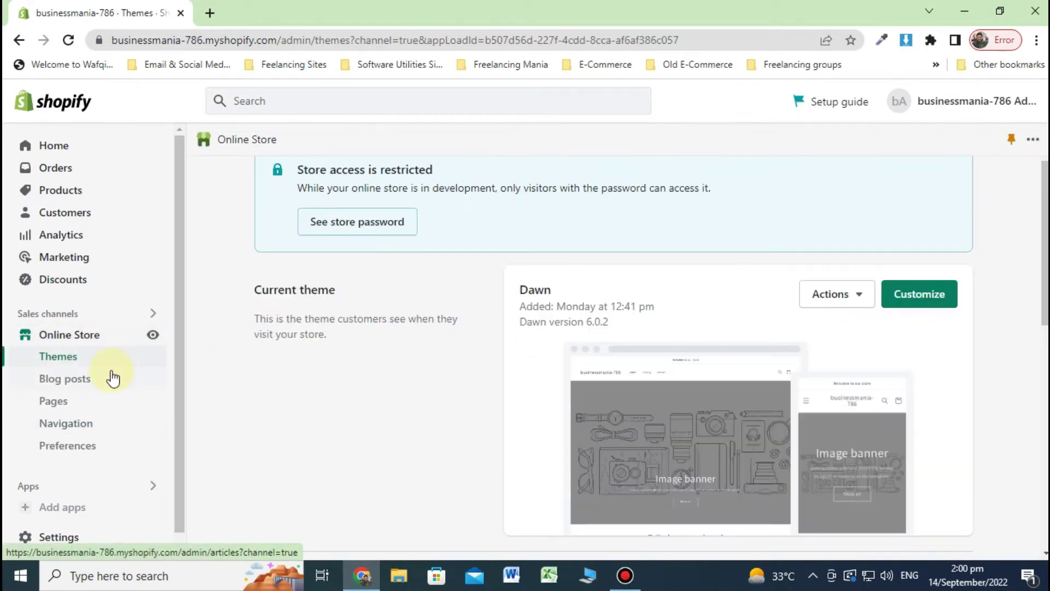
left_click(870, 296)
left_click(784, 338)
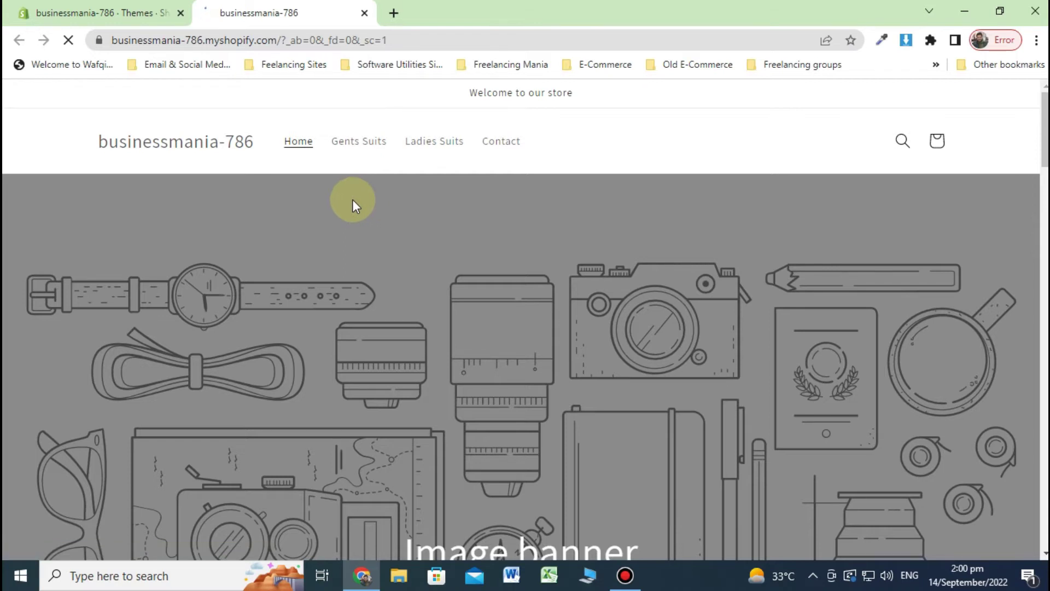
Return to the store admin, open the store's policy settings and create the refund policy from the template.
left_click(101, 12)
scroll(94, 492, "down", 1)
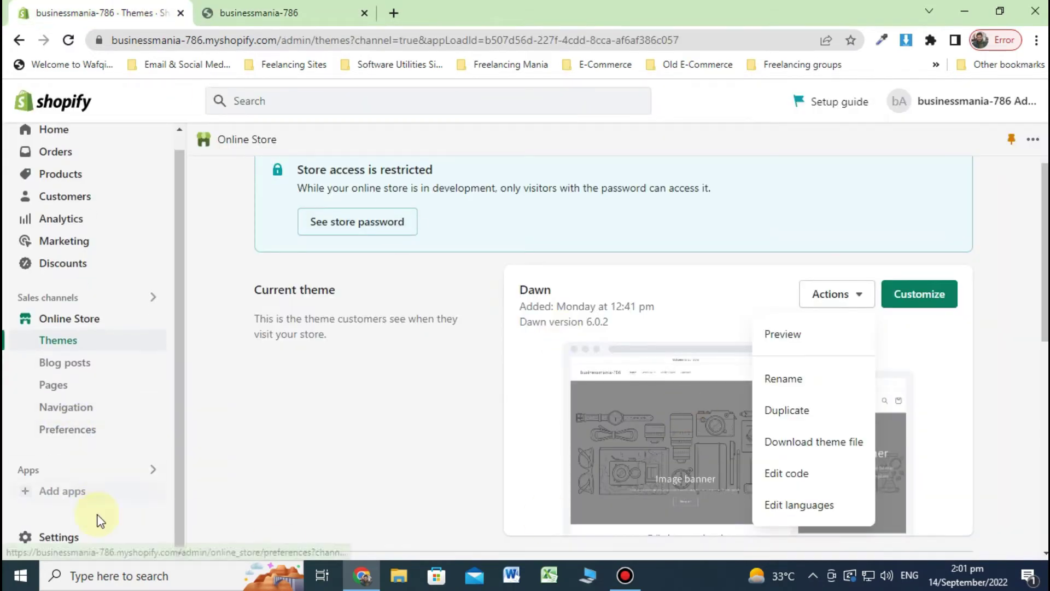
left_click(59, 539)
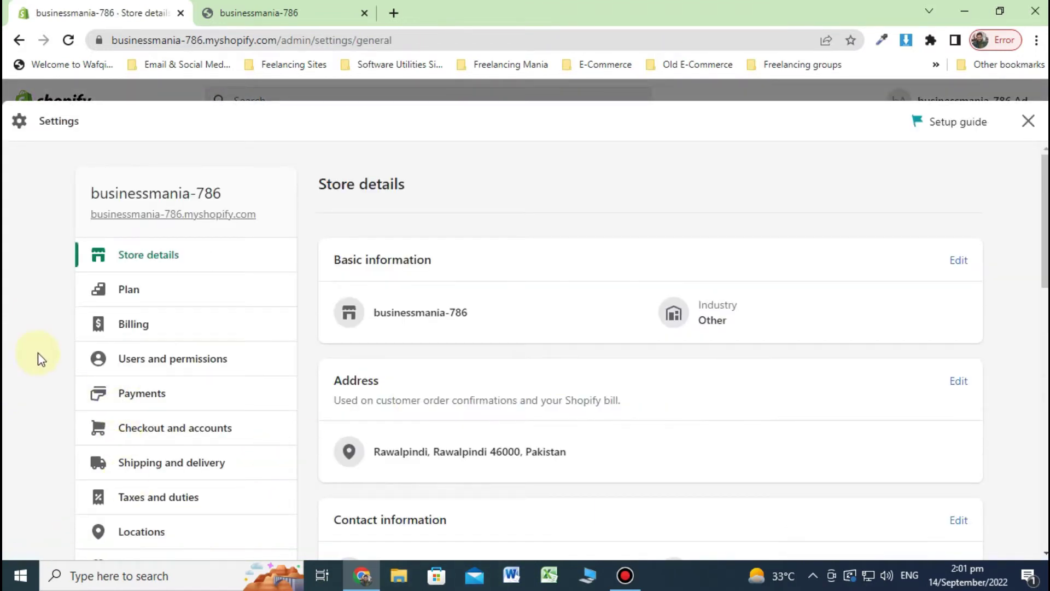
scroll(234, 462, "down", 2)
scroll(235, 461, "down", 4)
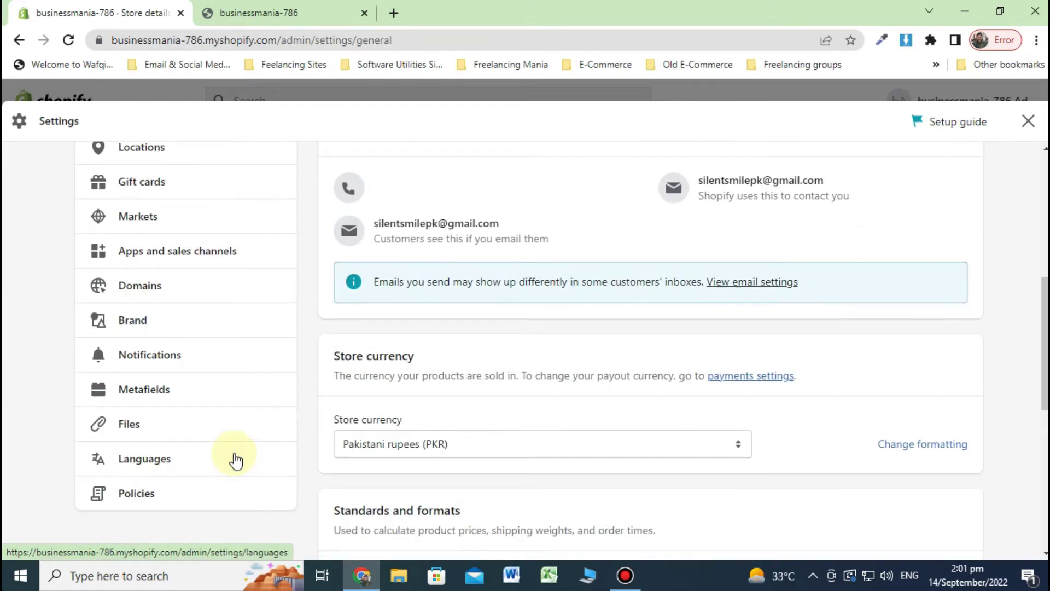
left_click(176, 498)
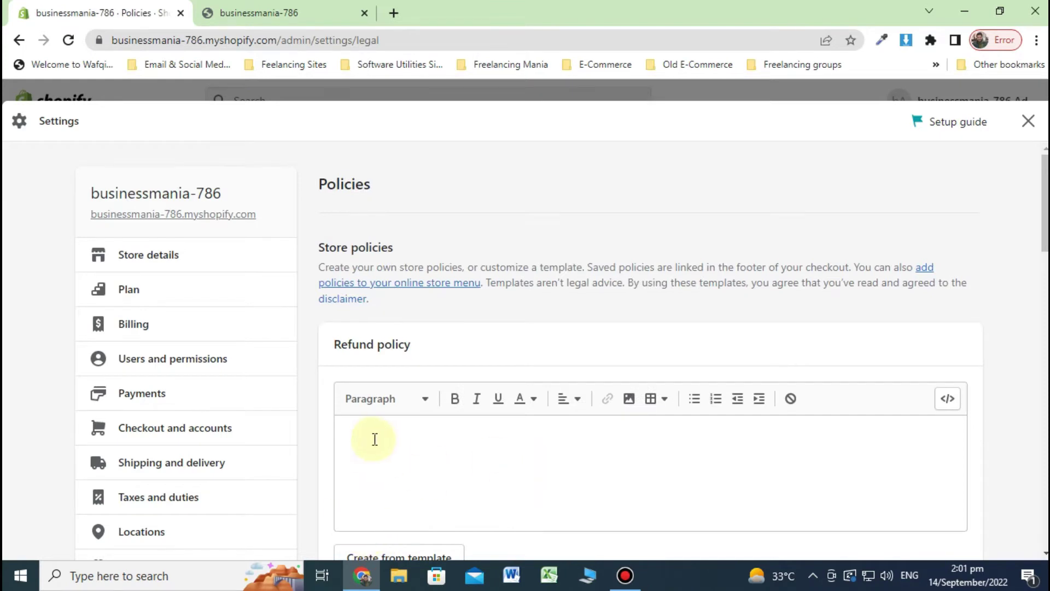
scroll(602, 372, "down", 3)
left_click(399, 409)
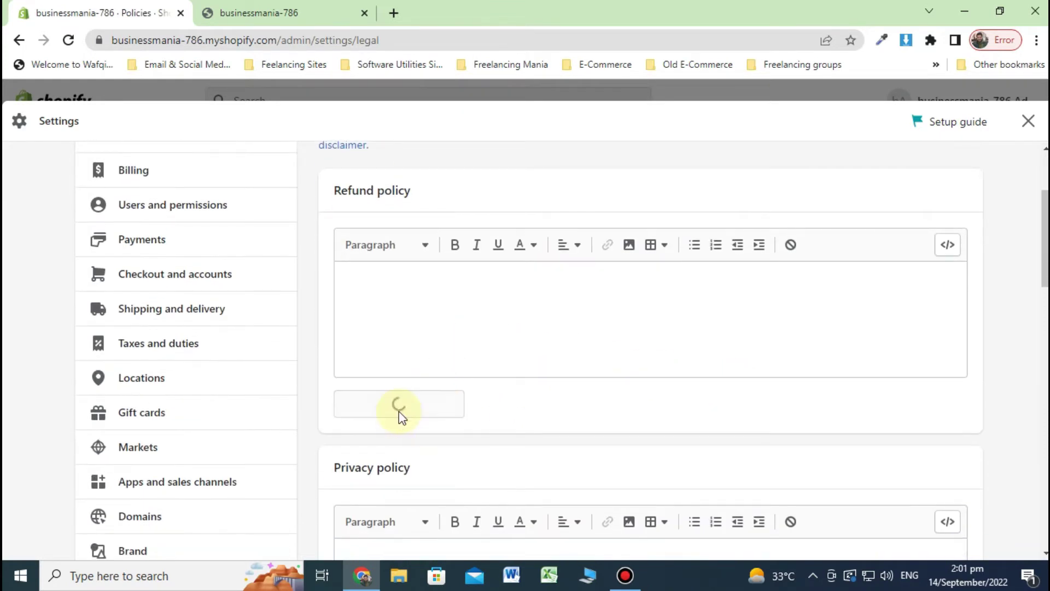
Create the privacy policy from the template.
scroll(481, 358, "down", 5)
scroll(470, 410, "down", 9)
left_click(405, 415)
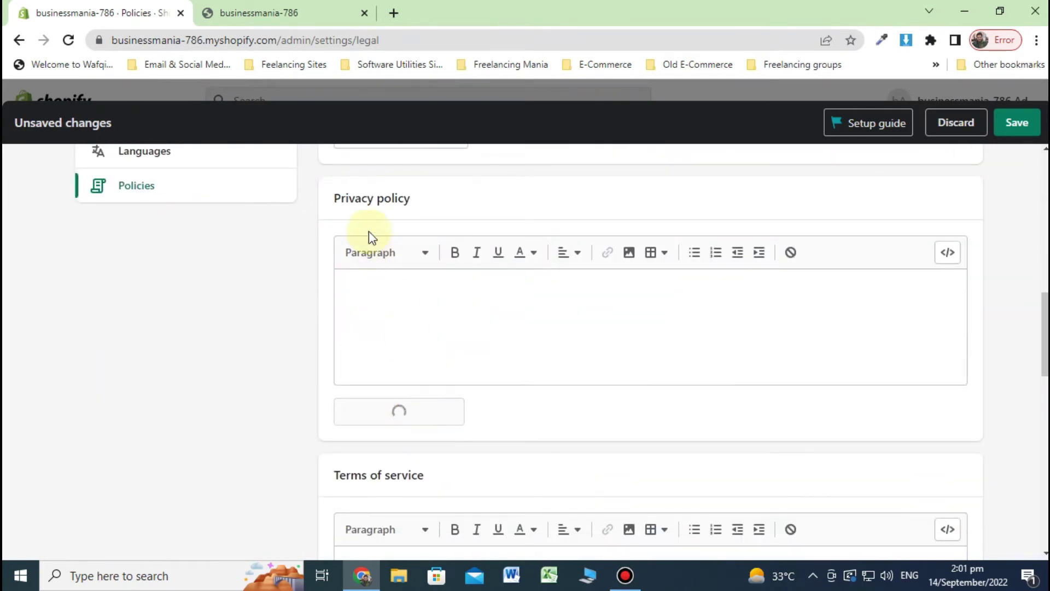
Create the terms of service from the template.
scroll(452, 403, "down", 10)
scroll(456, 483, "down", 10)
scroll(183, 457, "down", 6)
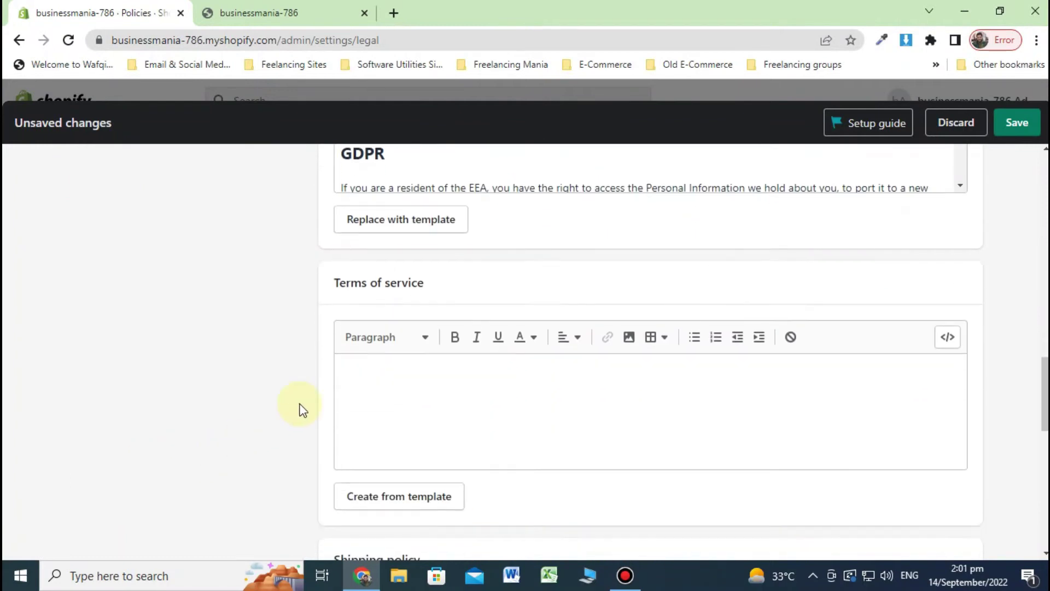
left_click(399, 496)
scroll(442, 423, "down", 15)
scroll(307, 453, "up", 3)
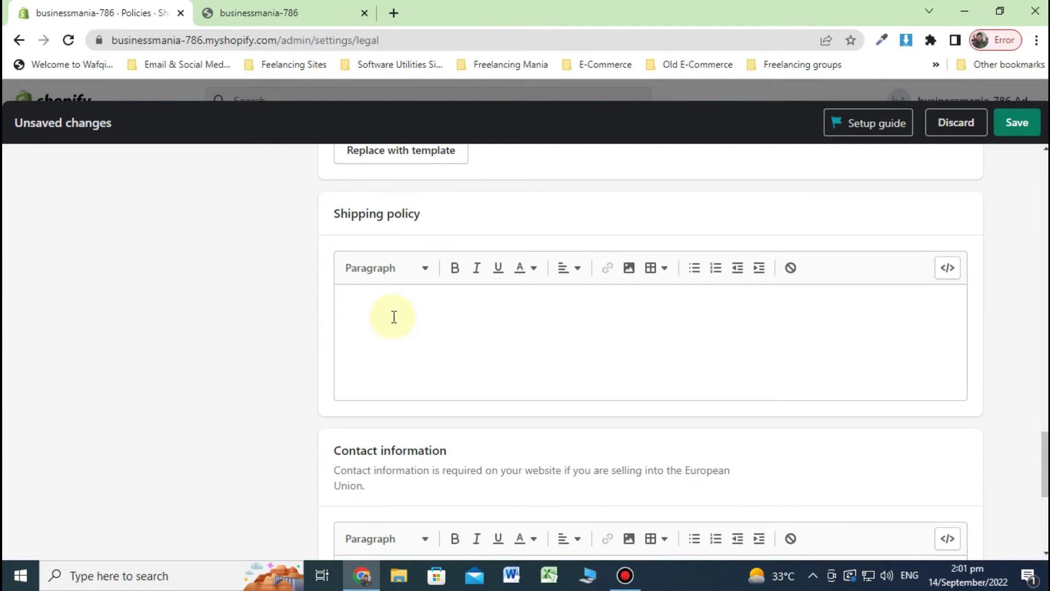
Create the contact information policy from the template and save all the store policies.
scroll(340, 466, "down", 4)
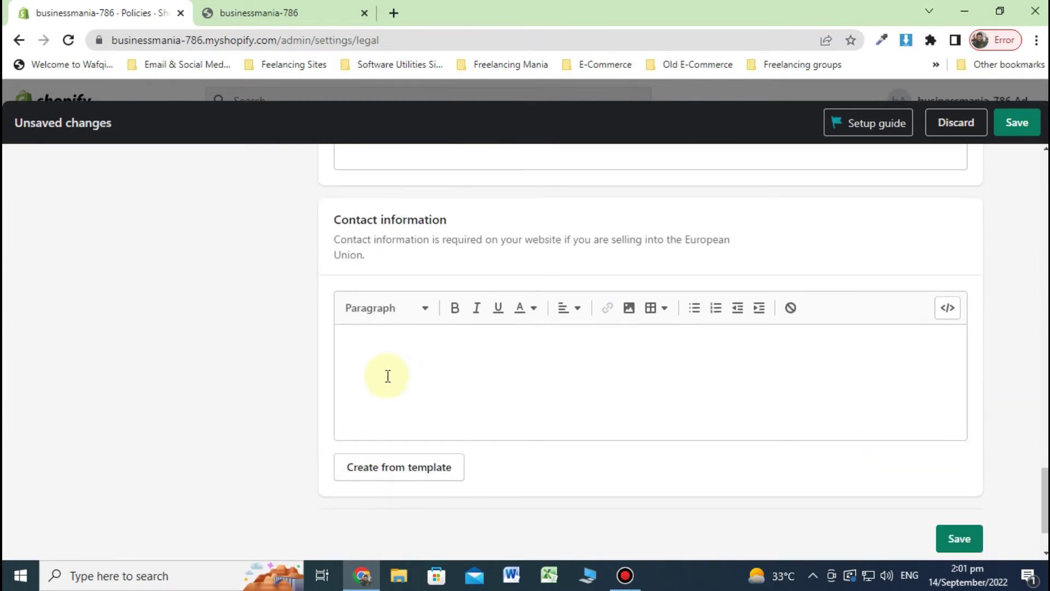
left_click(403, 467)
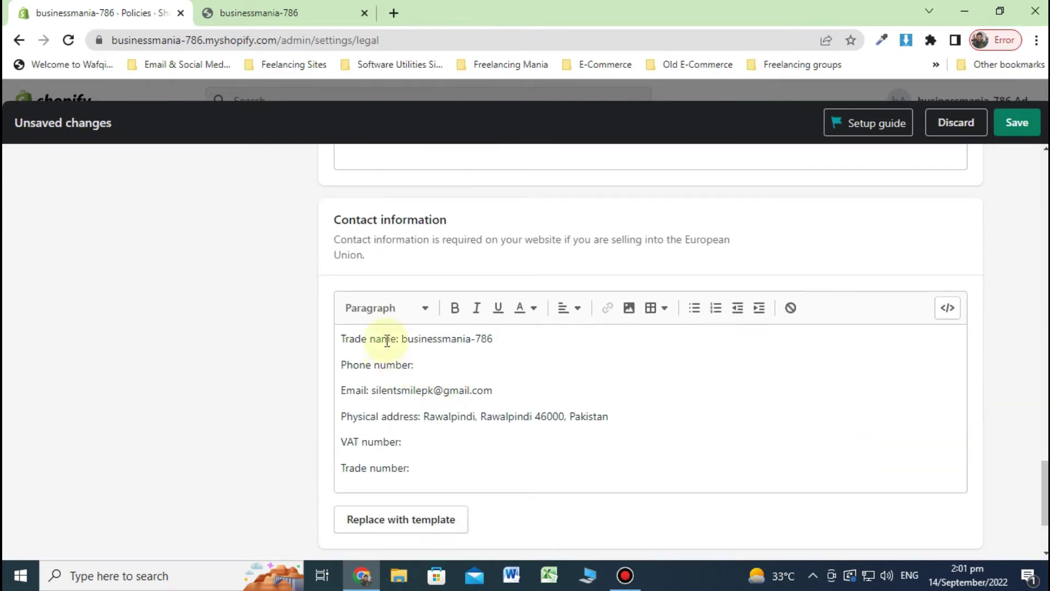
scroll(514, 460, "down", 3)
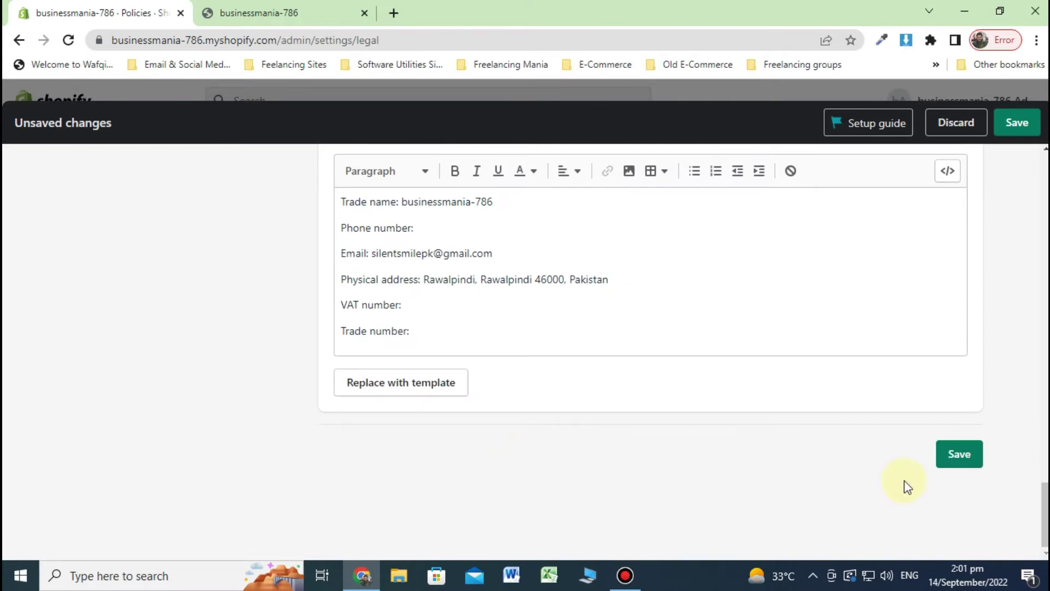
left_click(962, 463)
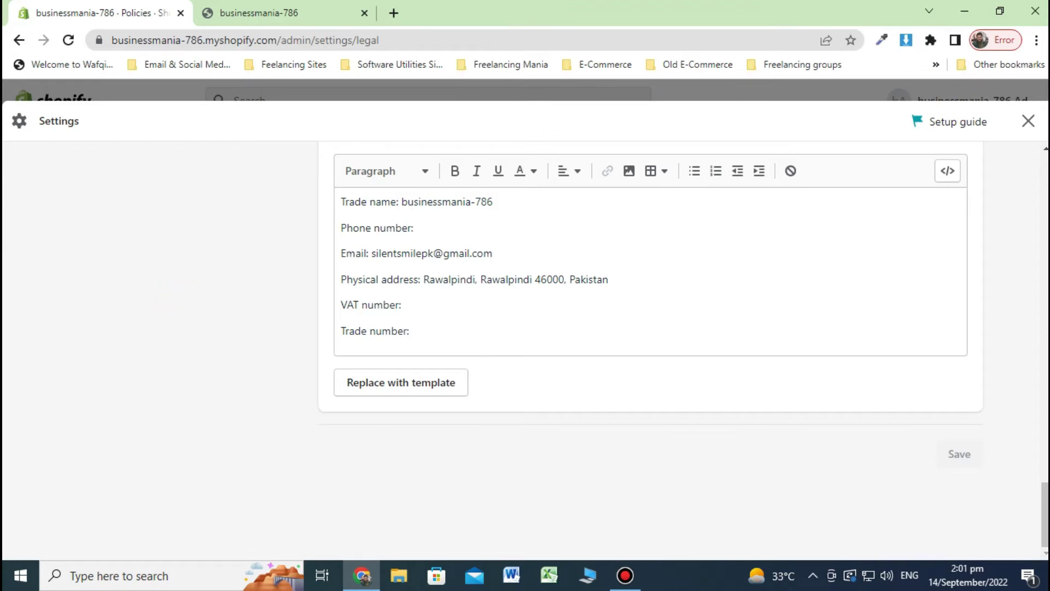
Close the settings, open the footer menu in the store navigation and add a menu item linked to the Terms of Service policy.
left_click(1028, 121)
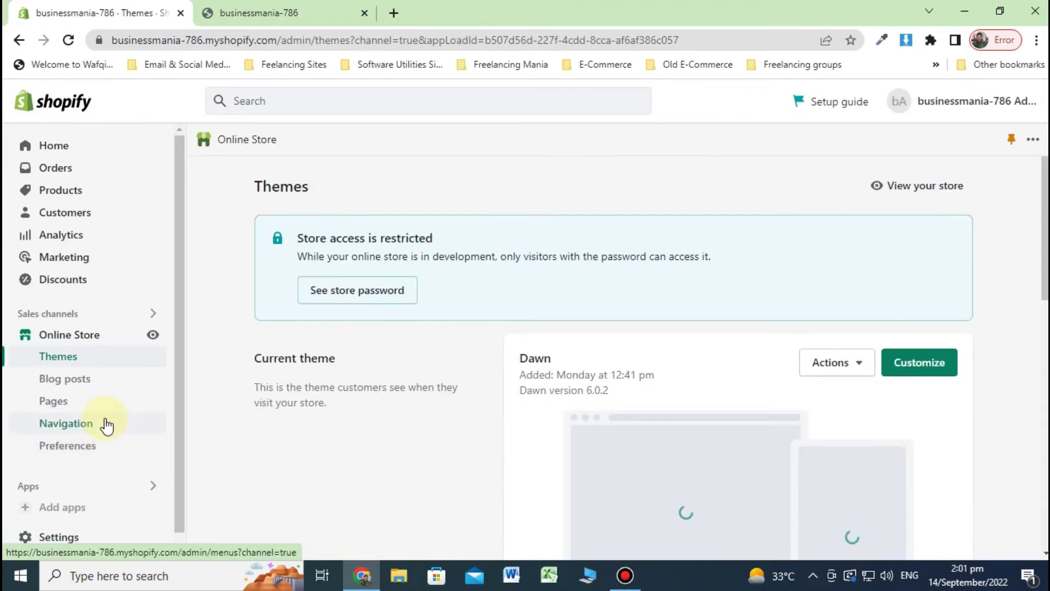
left_click(106, 424)
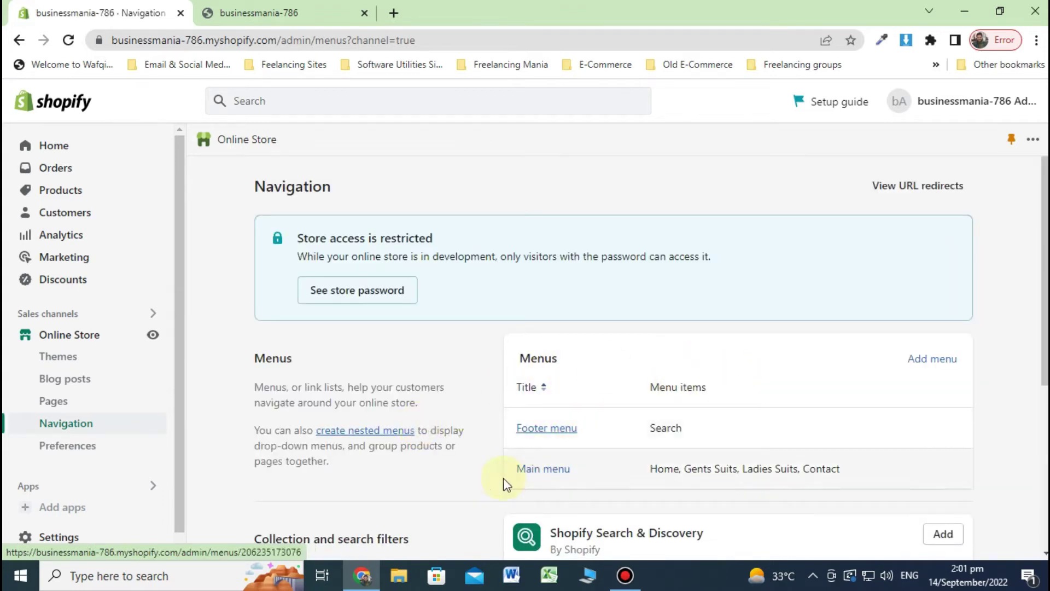
left_click(562, 429)
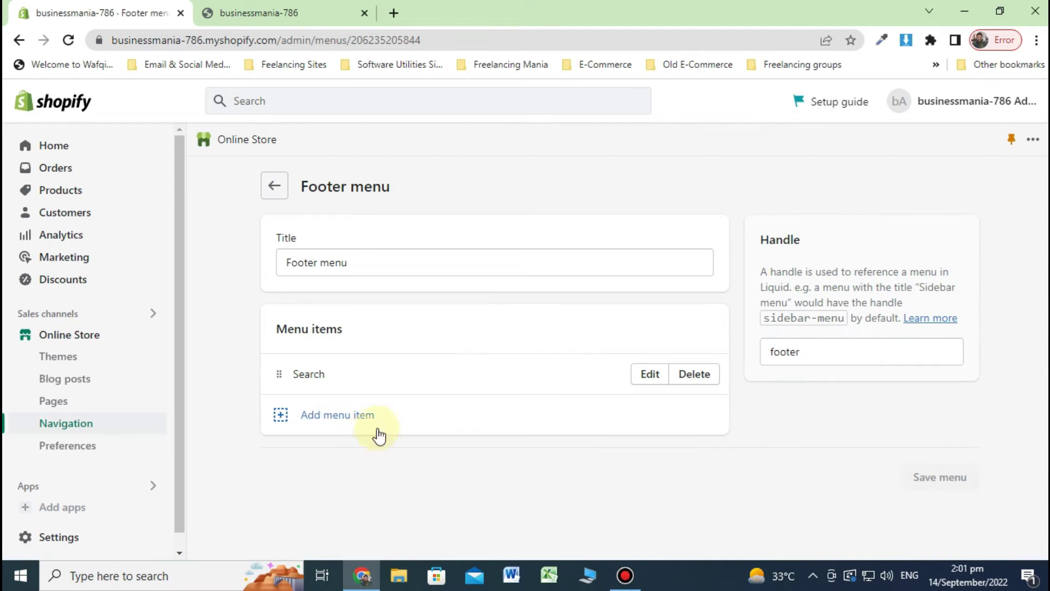
left_click(342, 420)
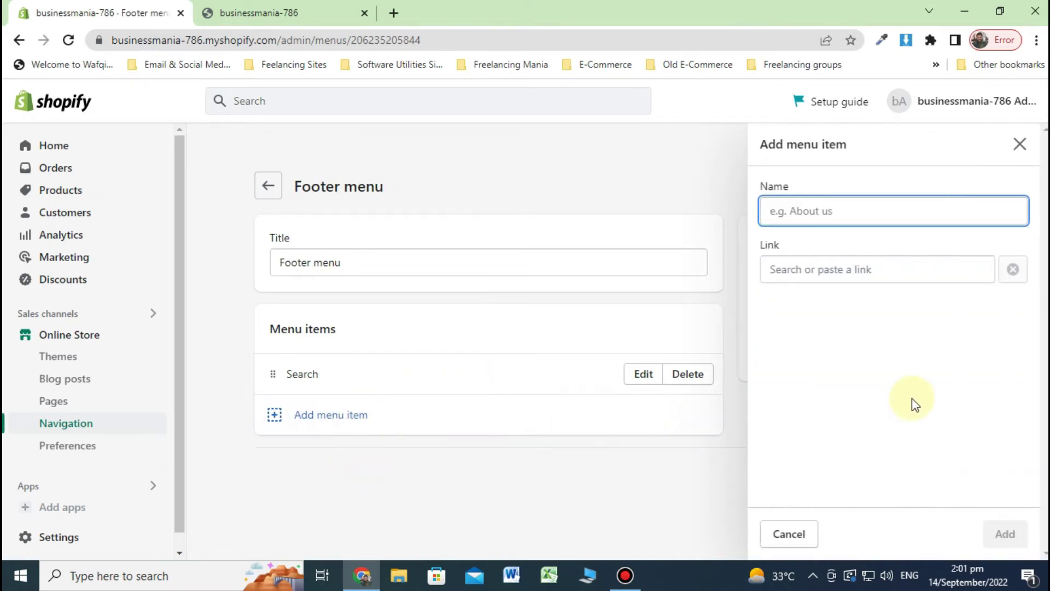
left_click(872, 275)
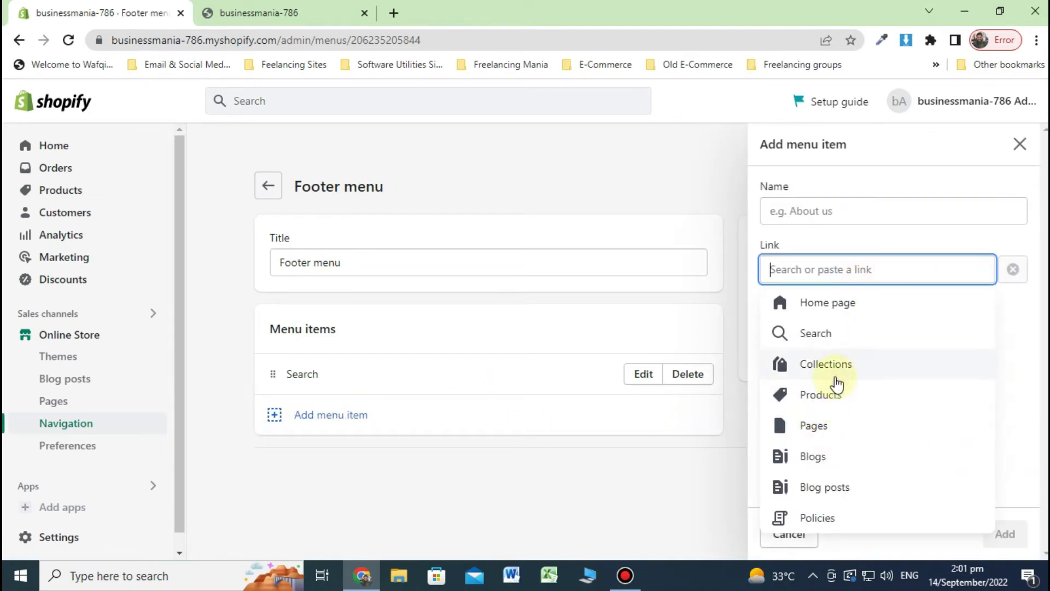
left_click(834, 520)
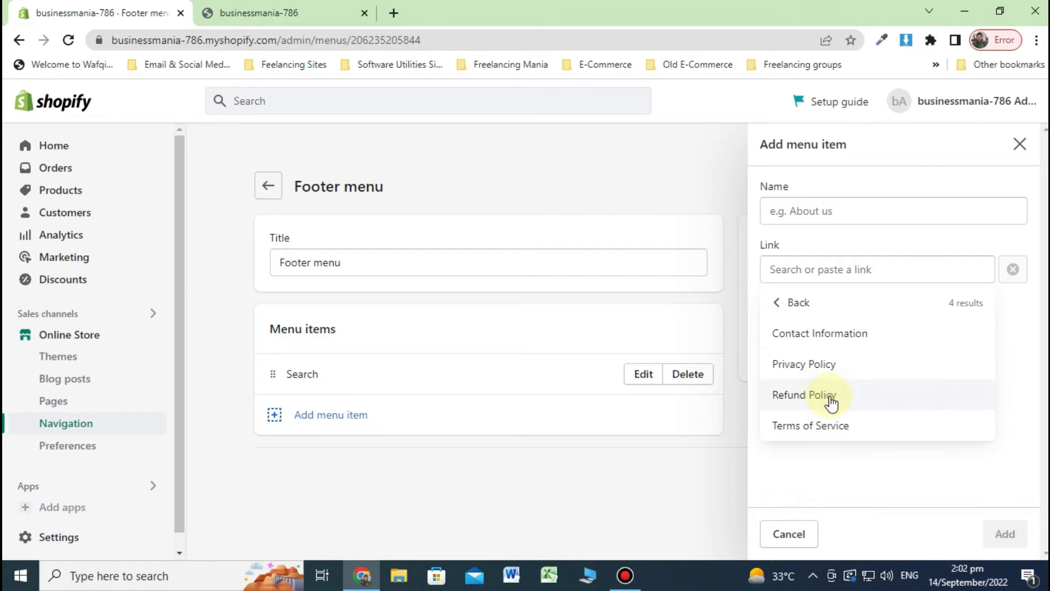
left_click(843, 427)
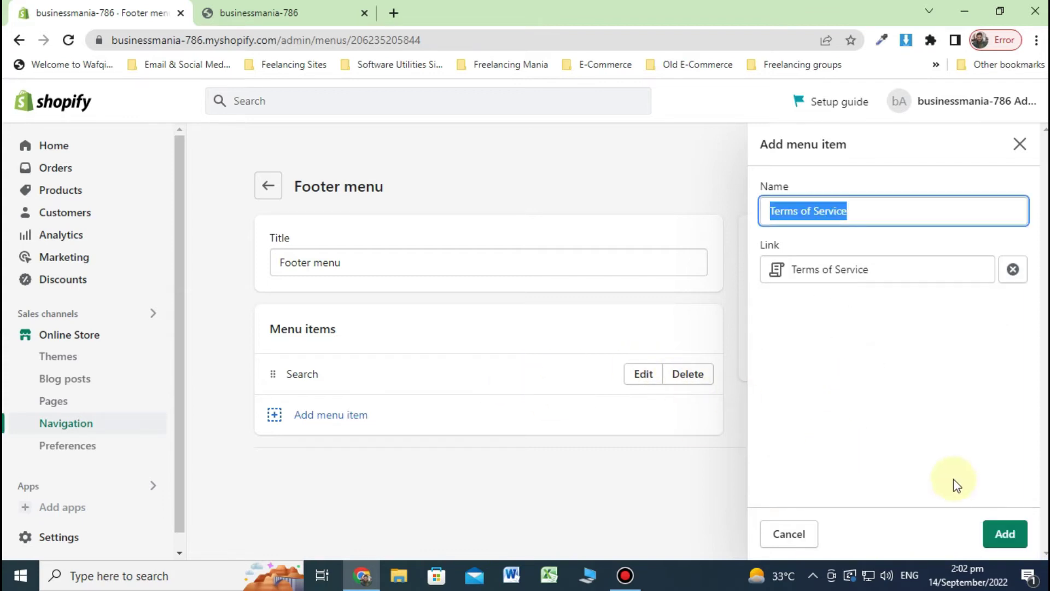
left_click(1004, 533)
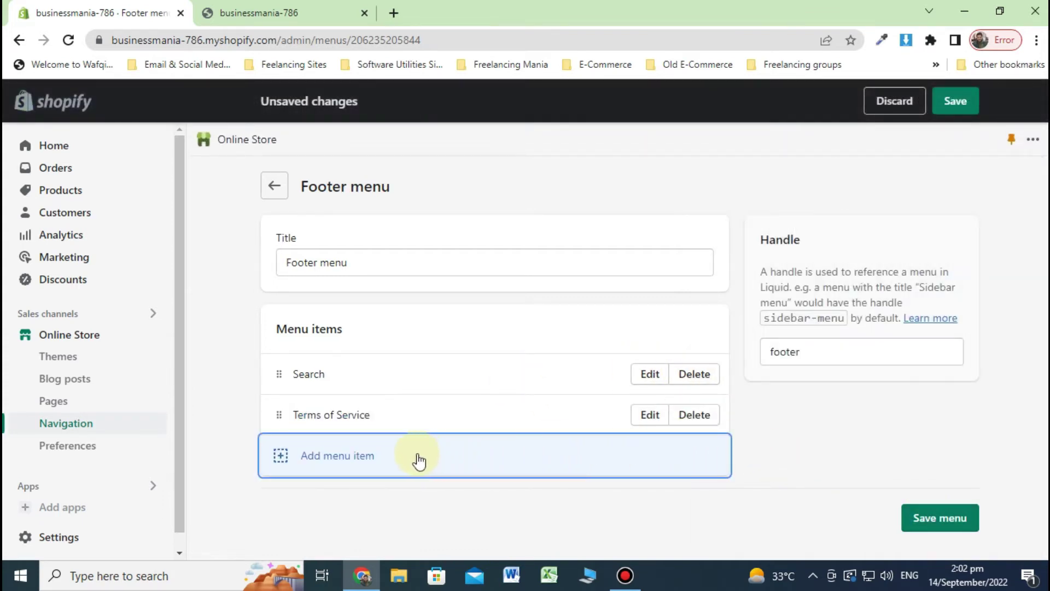
Add a Refund Policy item to the footer menu, linked to the refund policy.
left_click(356, 457)
left_click(851, 268)
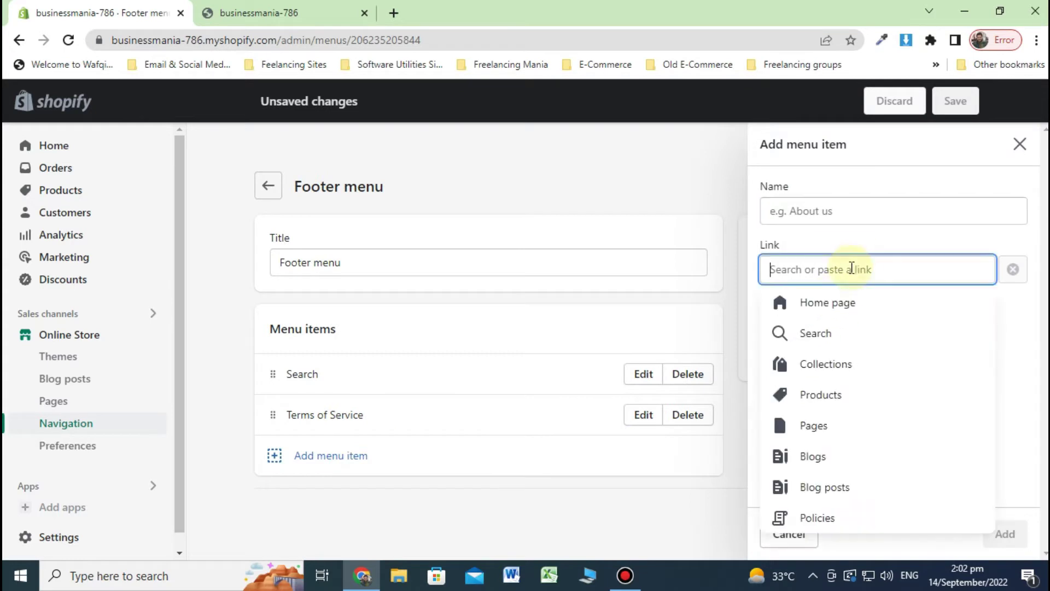
left_click(853, 516)
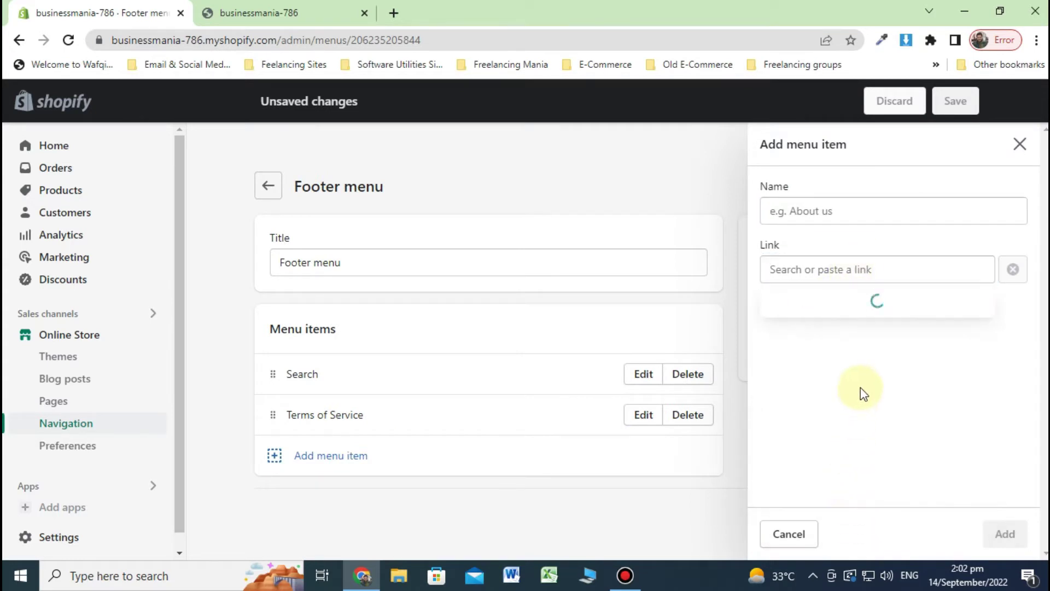
left_click(841, 405)
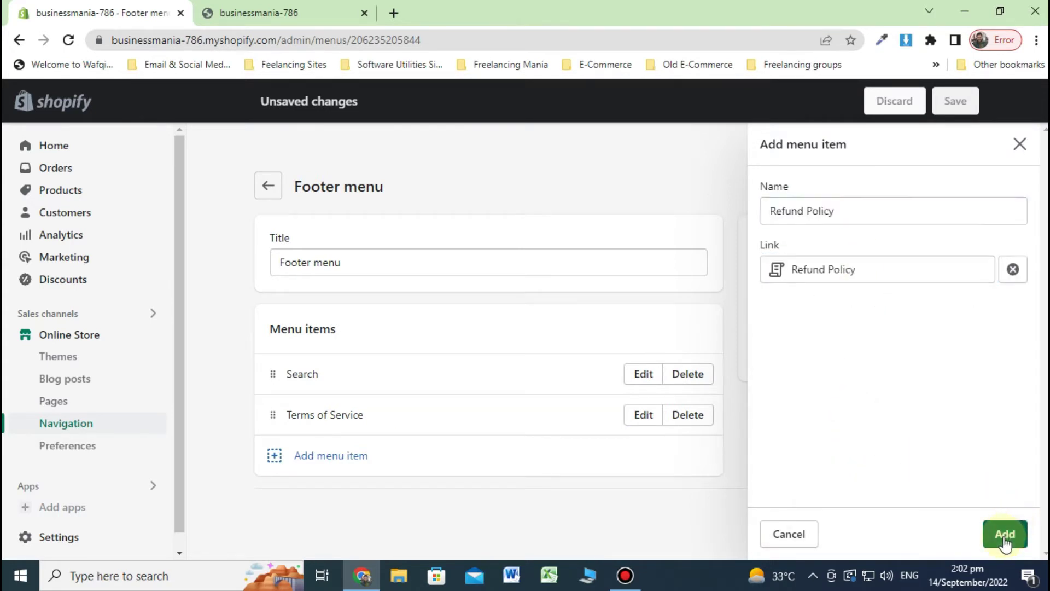
left_click(1005, 533)
Add a Contact Information item to the footer menu, linked to the contact information policy.
left_click(381, 512)
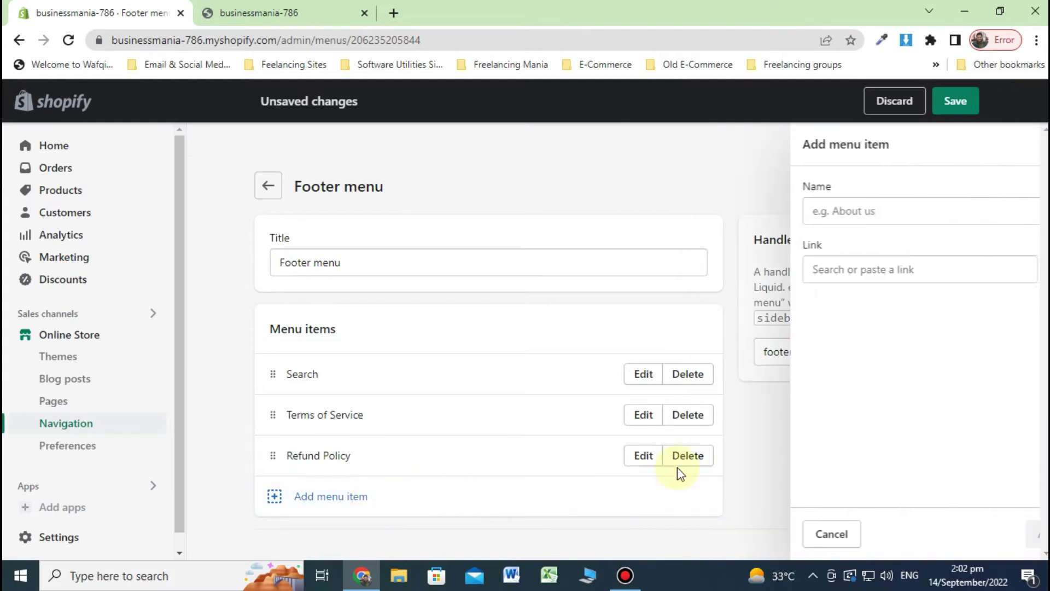
left_click(892, 270)
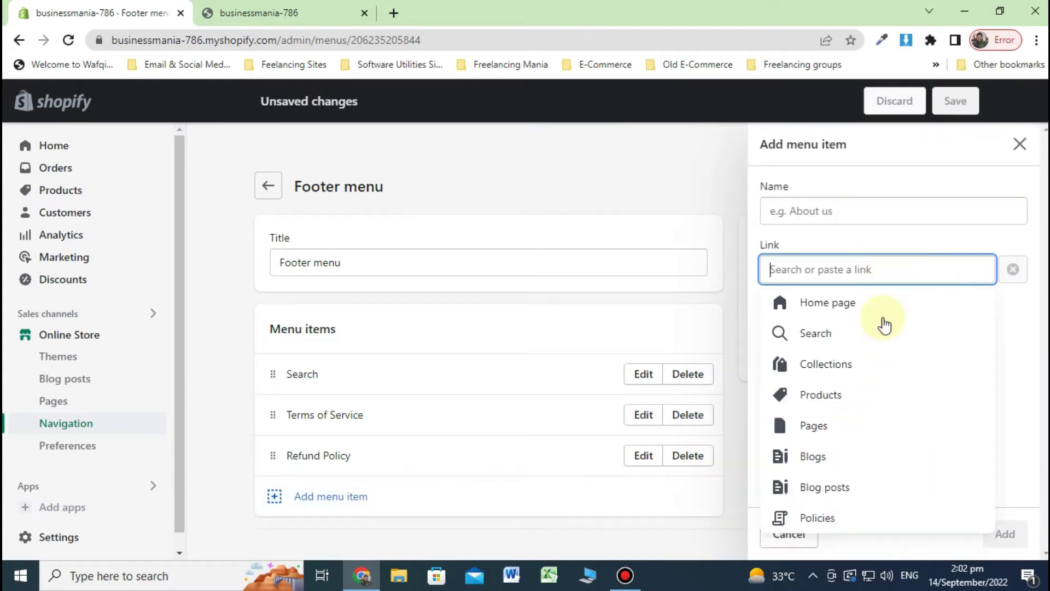
left_click(828, 517)
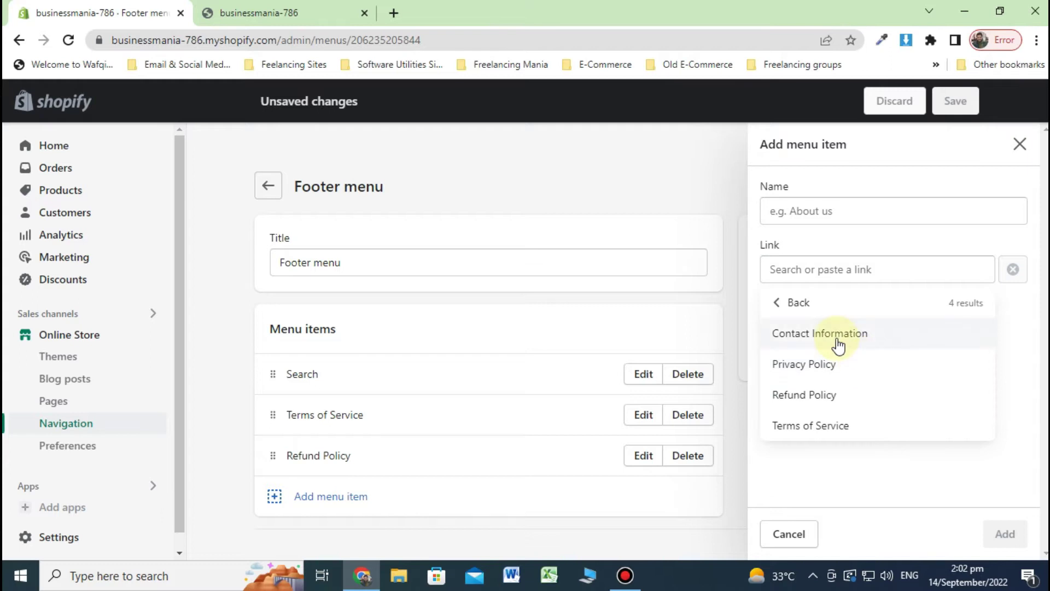
left_click(837, 341)
left_click(1005, 533)
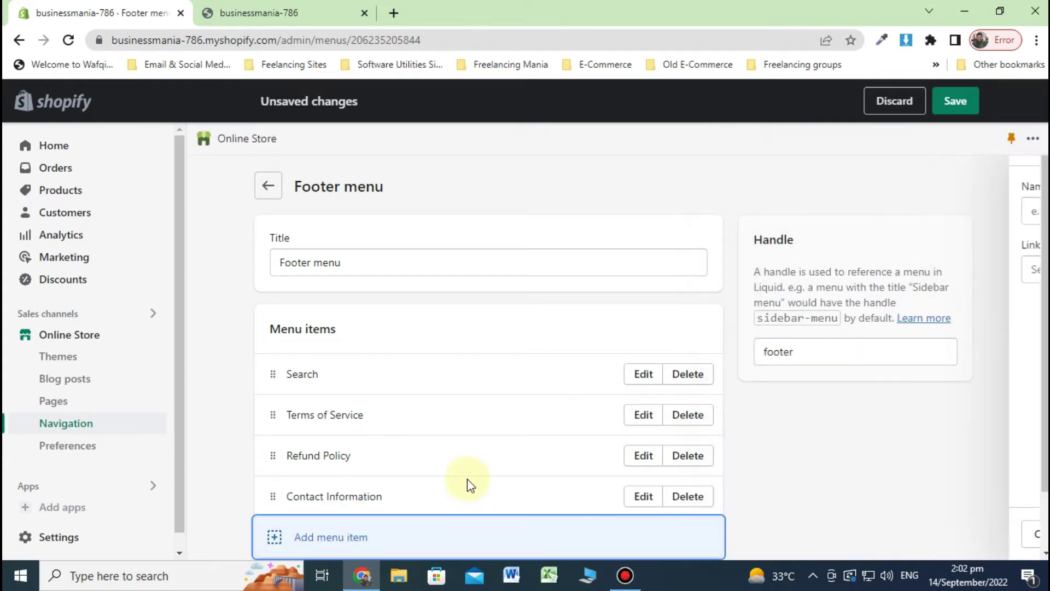
Move Terms of Service above Search in the footer menu and save the menu.
scroll(460, 438, "down", 2)
left_click_drag(265, 426, 274, 462)
left_click_drag(273, 382, 276, 346)
left_click(955, 101)
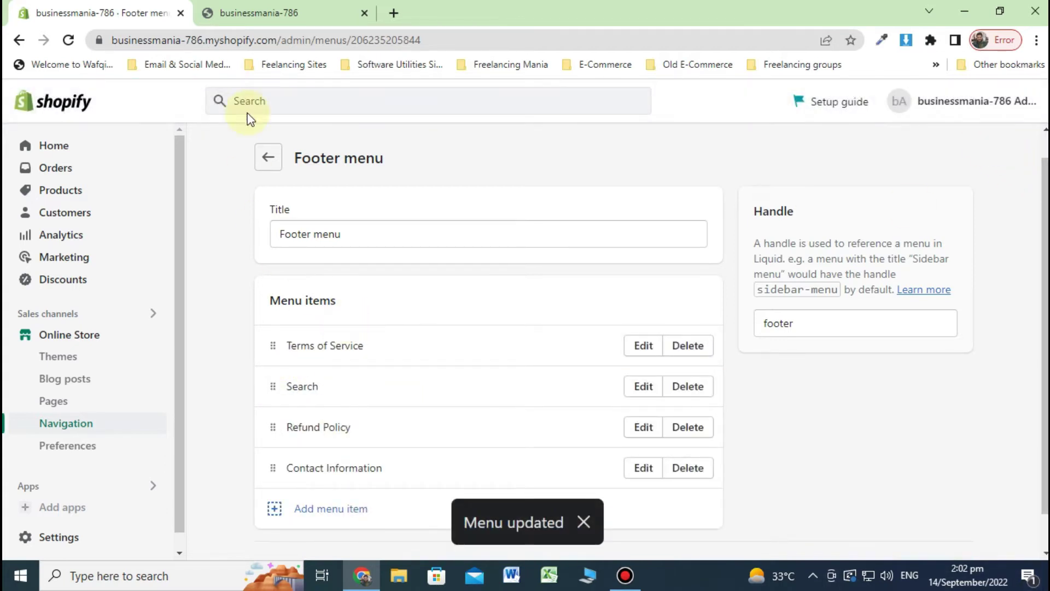
Switch to the storefront preview and reload it to check the footer links.
left_click(279, 12)
scroll(541, 352, "down", 3)
scroll(541, 352, "down", 20)
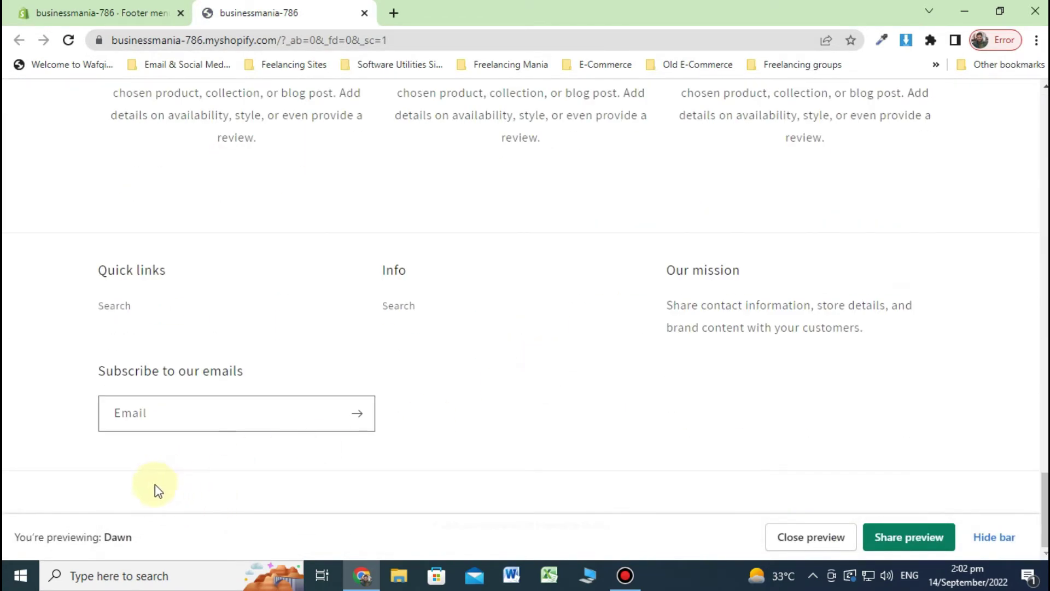
left_click(69, 40)
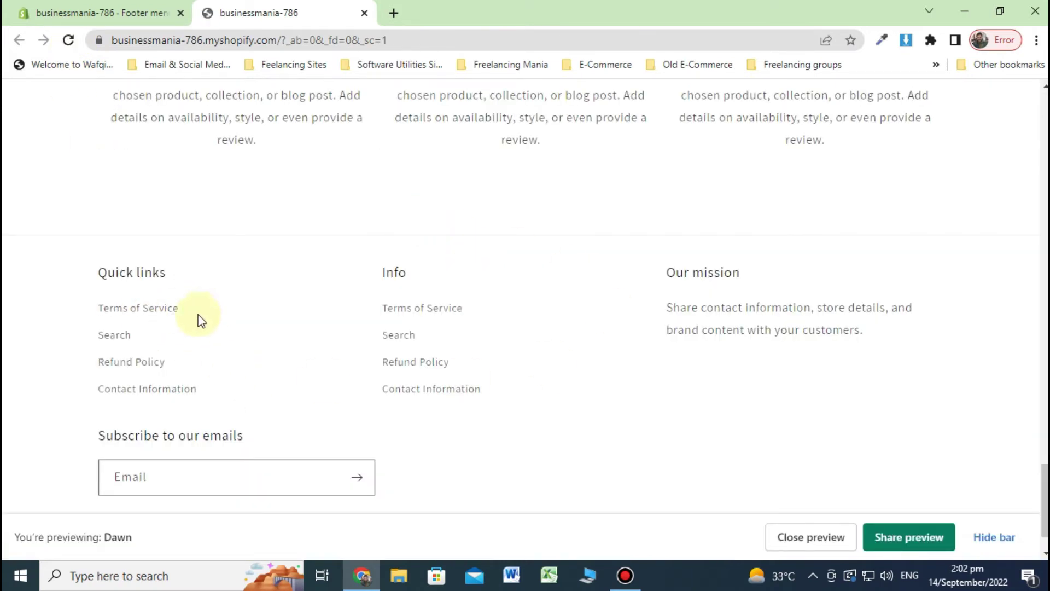
Open the Refund Policy page from the footer's quick links and review its text.
left_click(135, 362)
scroll(487, 279, "down", 12)
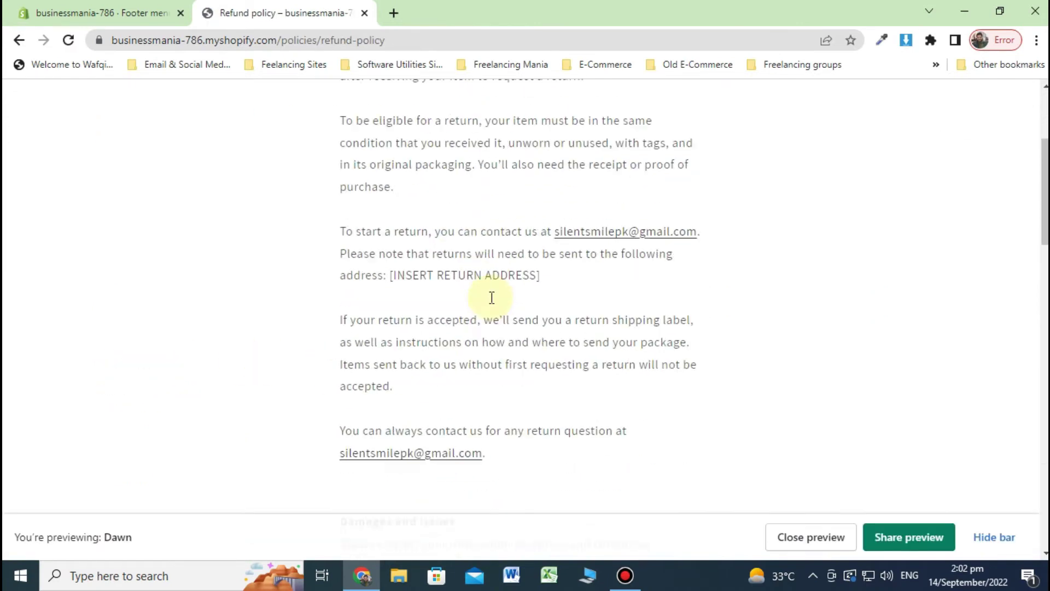
scroll(484, 326, "down", 10)
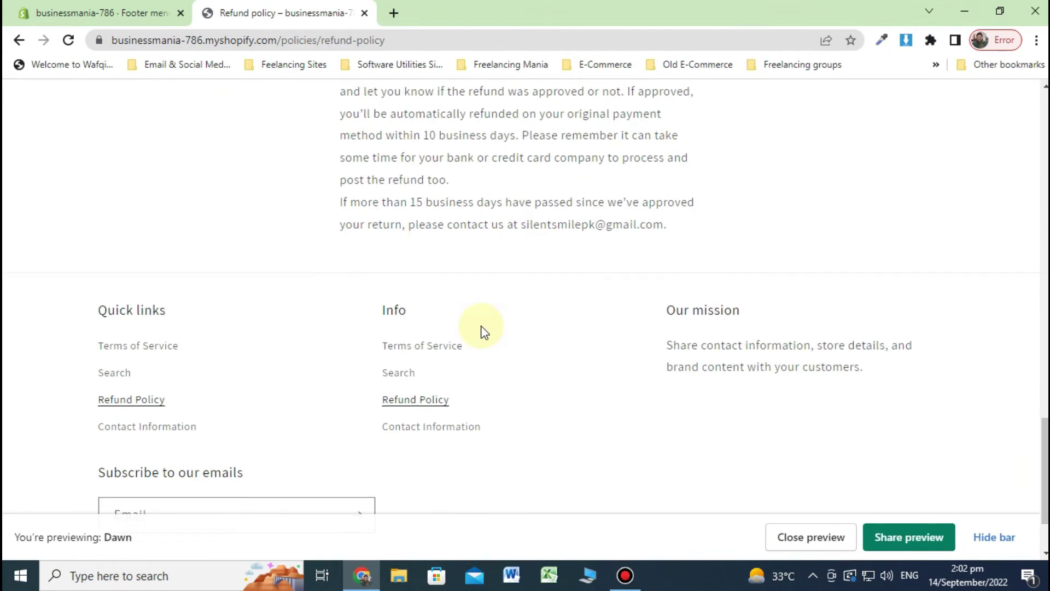
Return to the store admin and start a new blog post titled "Who is running this Store?".
left_click(111, 17)
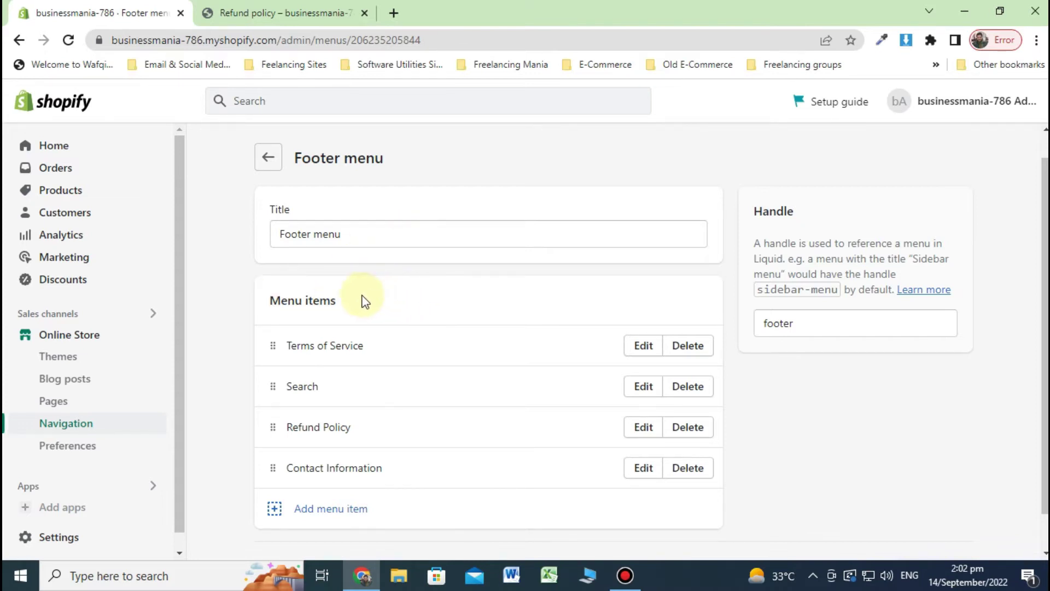
left_click(79, 383)
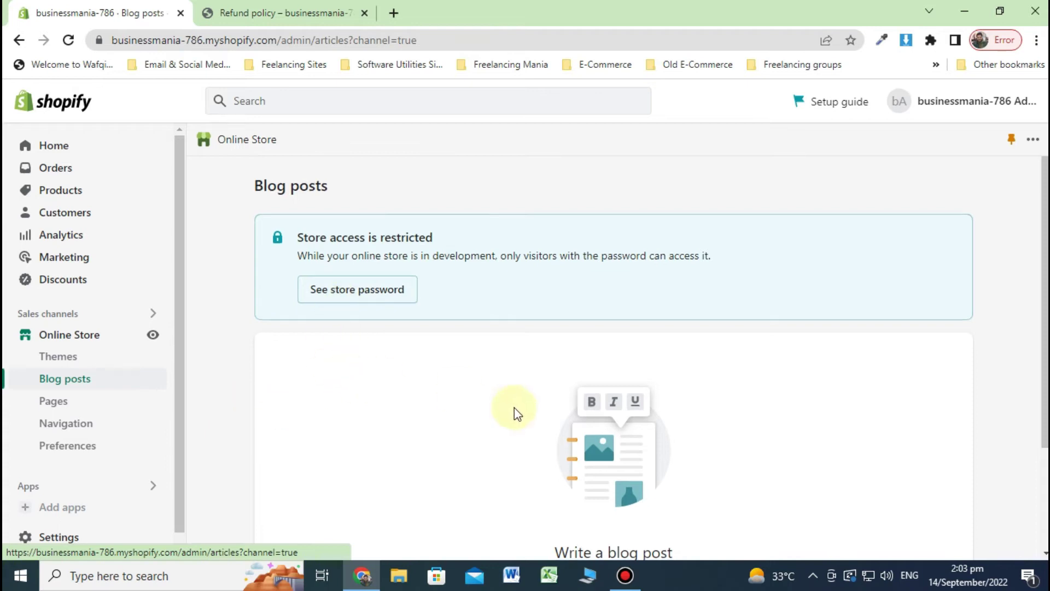
scroll(515, 408, "down", 3)
left_click(674, 493)
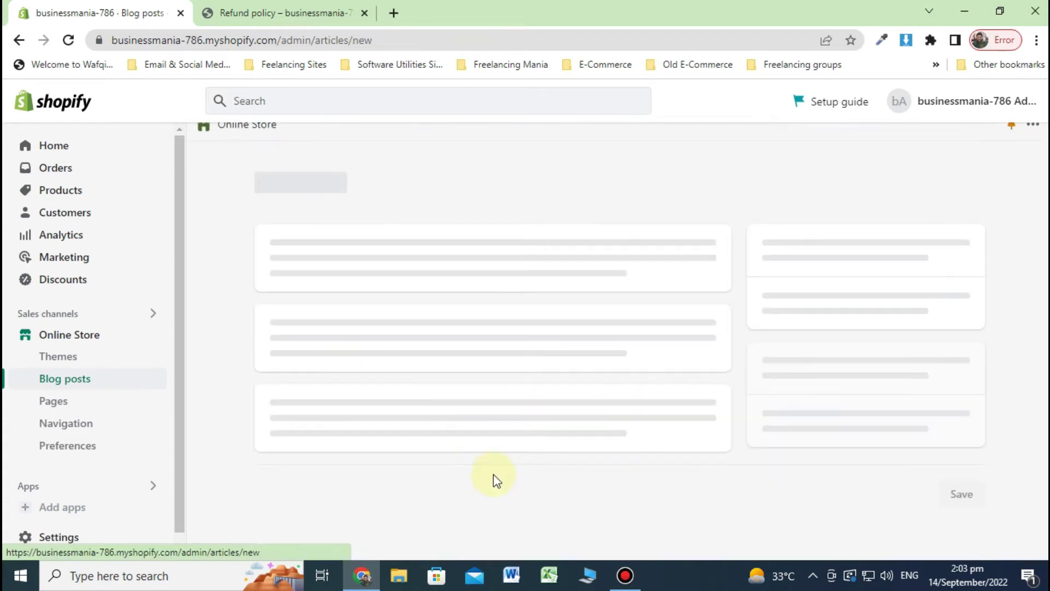
left_click(337, 272)
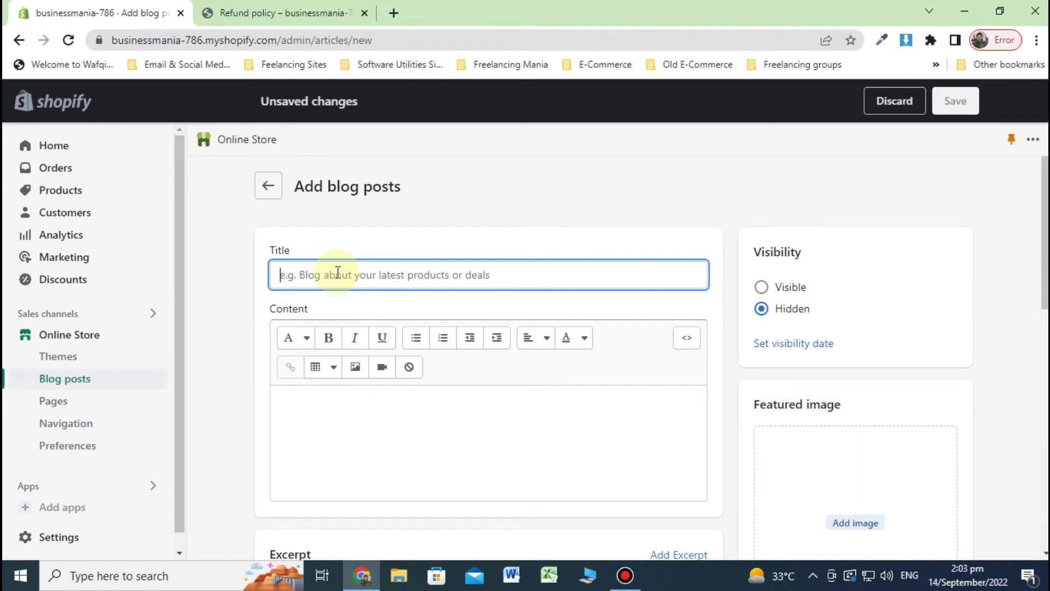
type("Who ")
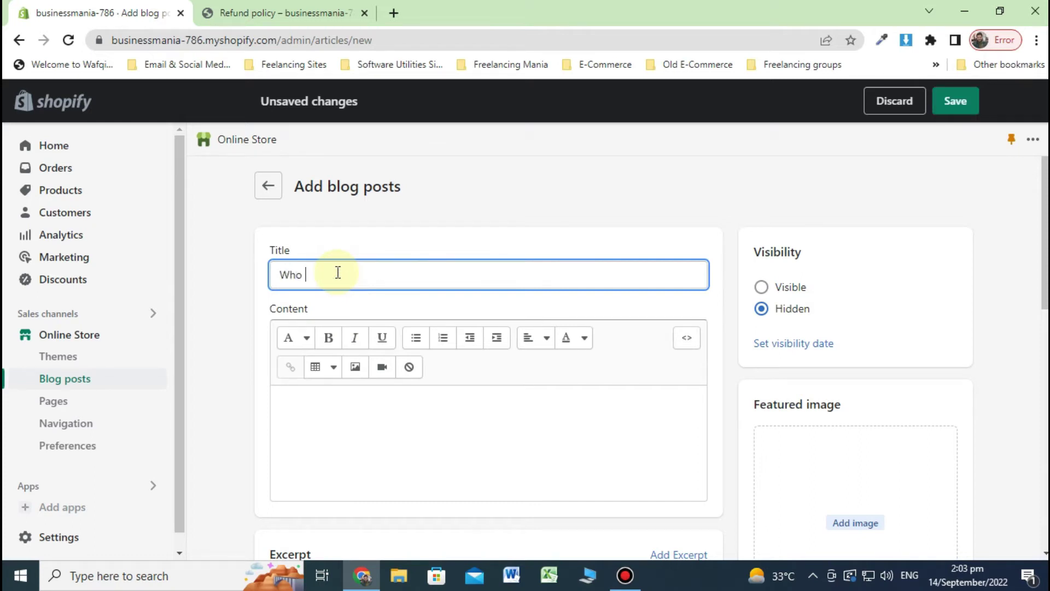
type("is running this Store?")
Enter the content "Hi, nice to see you on store. This is being run by Pakistani buyer who sells products in cheap rates but with good quality.".
left_click(338, 436)
type("H")
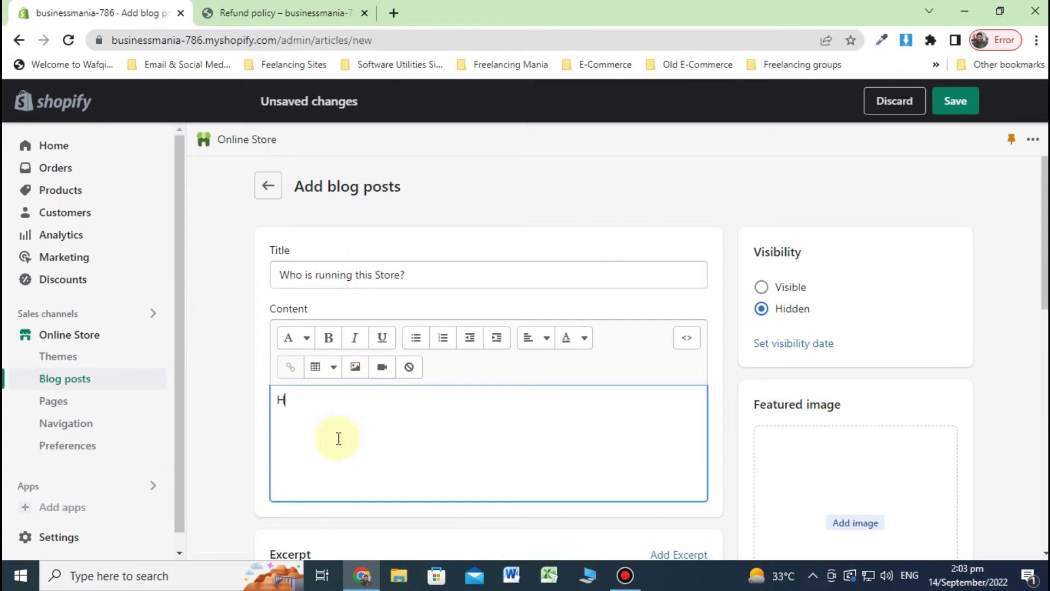
type("i, nice to see you on store. This is being run by Pakistani buyer who sells")
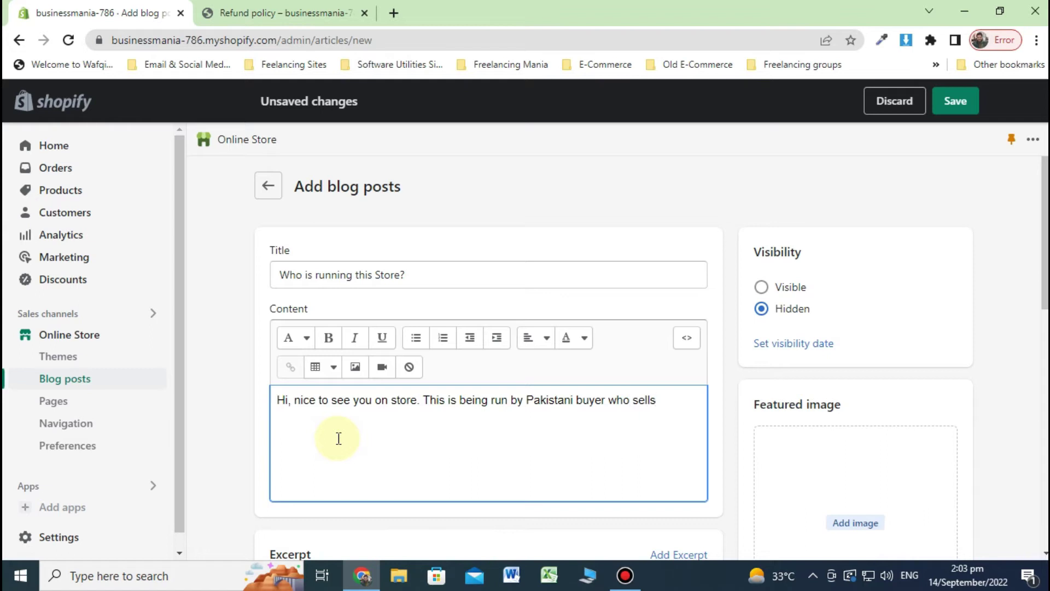
type("ap ")
type("products in ")
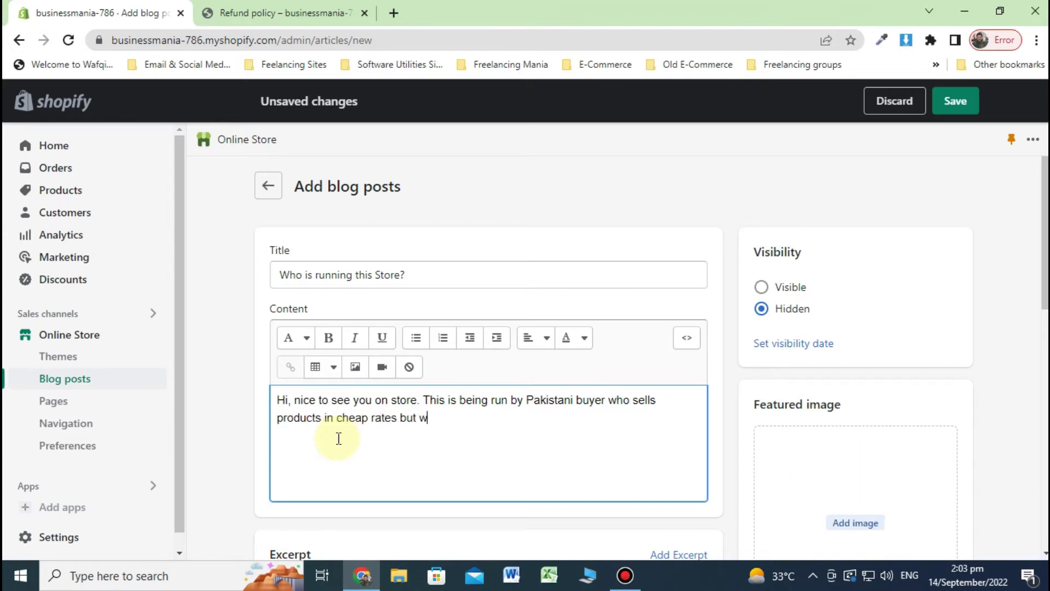
type("good quality.")
Underline "products in cheap rates but with good quality." and make "Hi, nice to see you on store." bold in the post content.
left_click_drag(508, 418, 241, 418)
left_click(382, 337)
left_click(406, 401)
left_click_drag(421, 400, 274, 400)
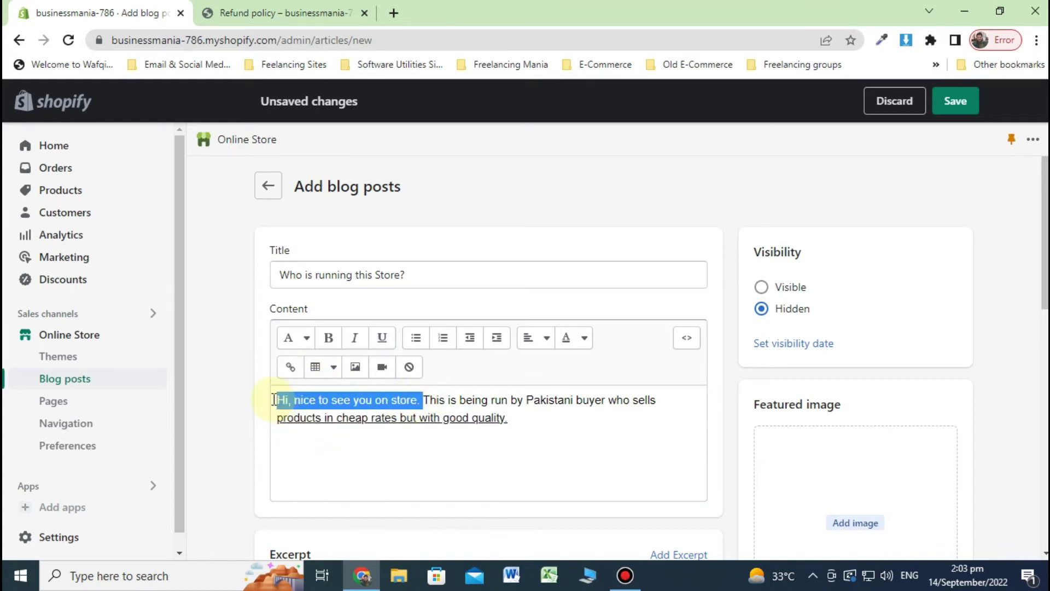
left_click(328, 338)
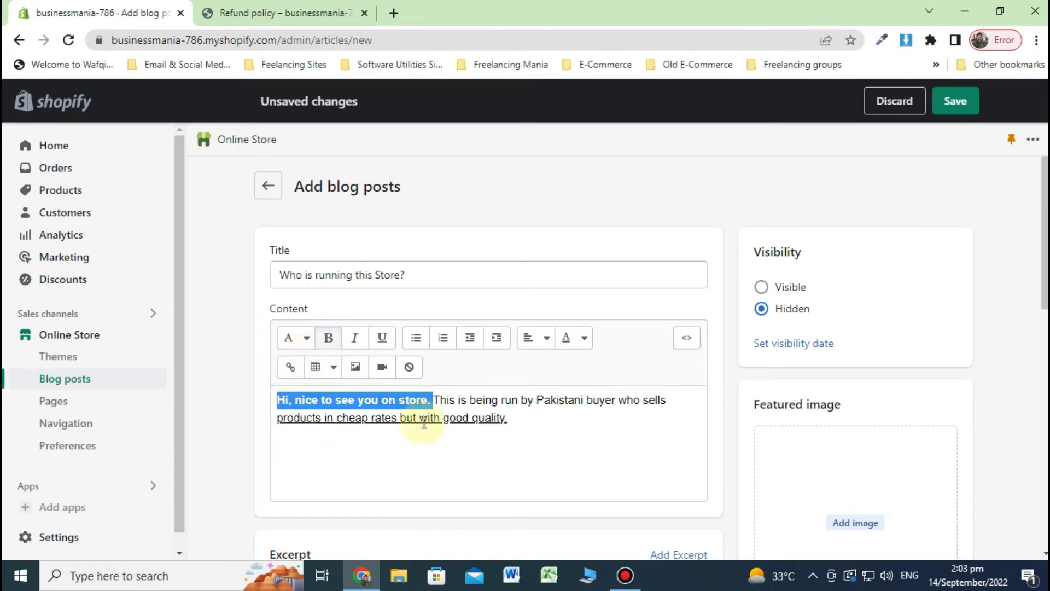
left_click(305, 337)
left_click(469, 417)
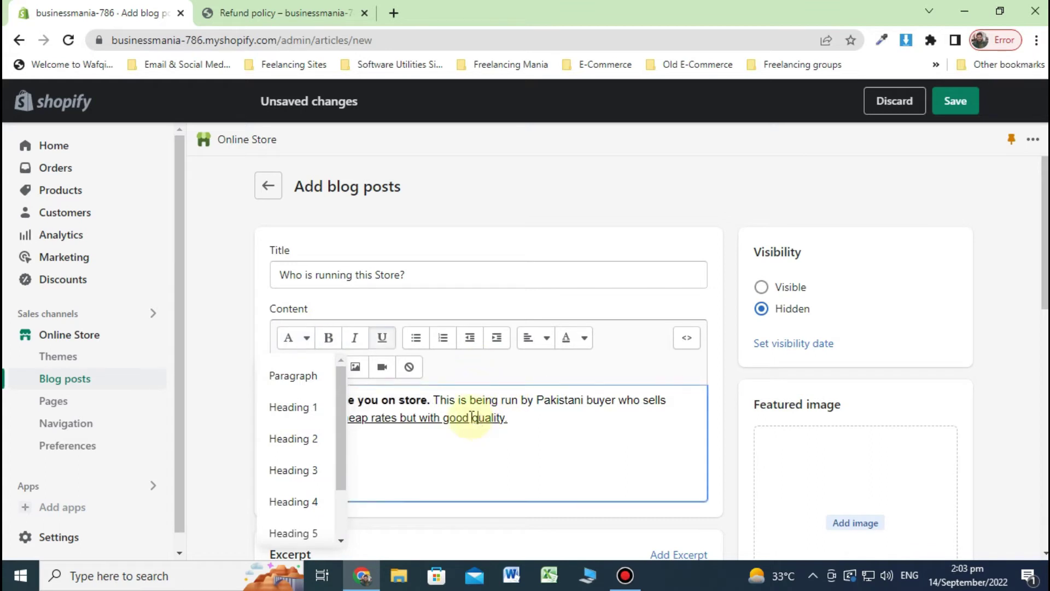
Set the "Who is running this Store?" blog post's visibility to Visible and save it.
left_click(549, 421)
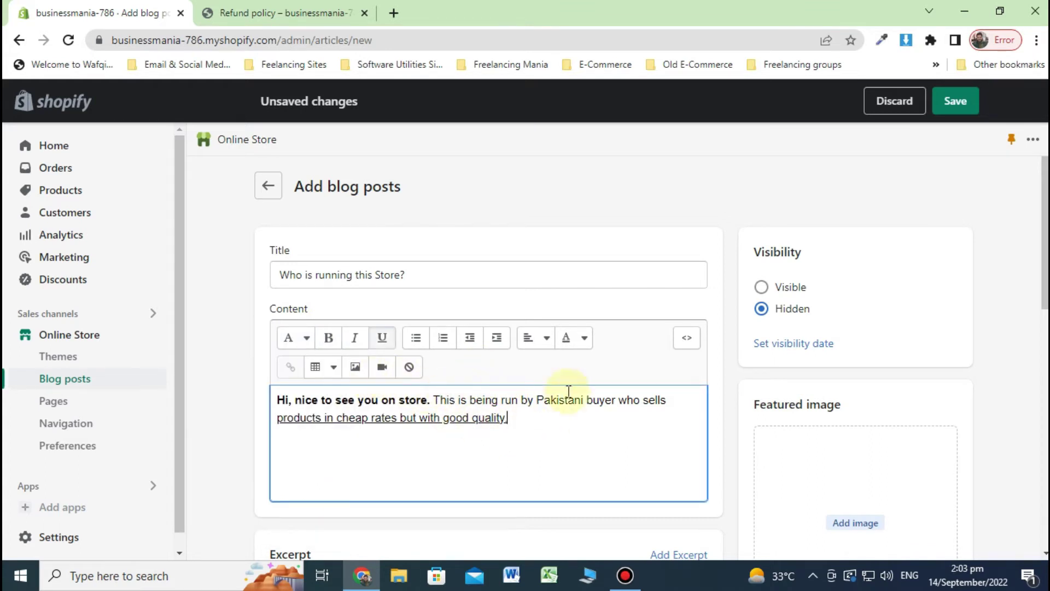
scroll(596, 383, "down", 3)
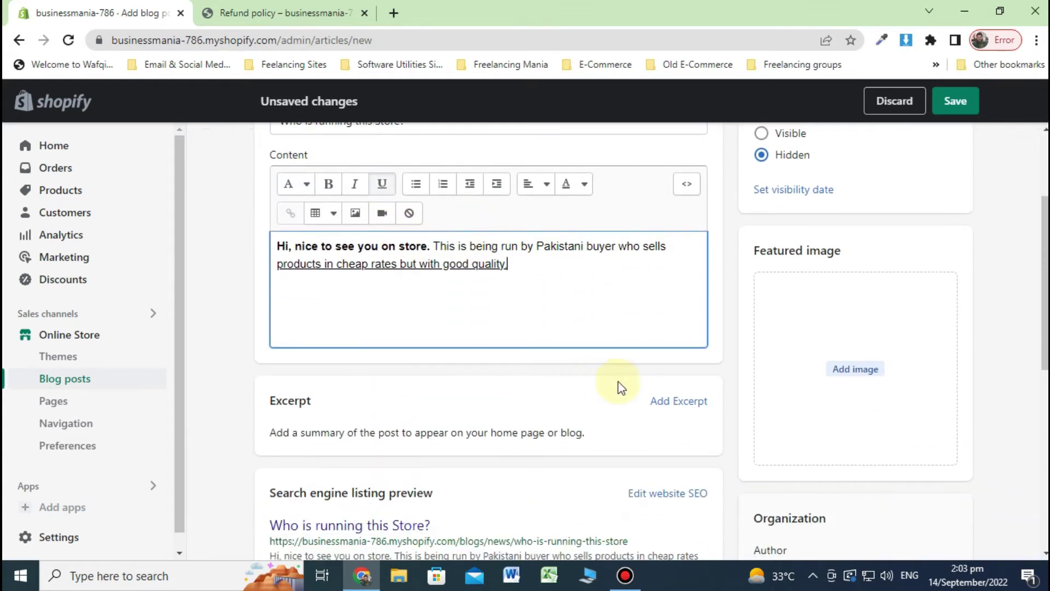
scroll(619, 387, "up", 3)
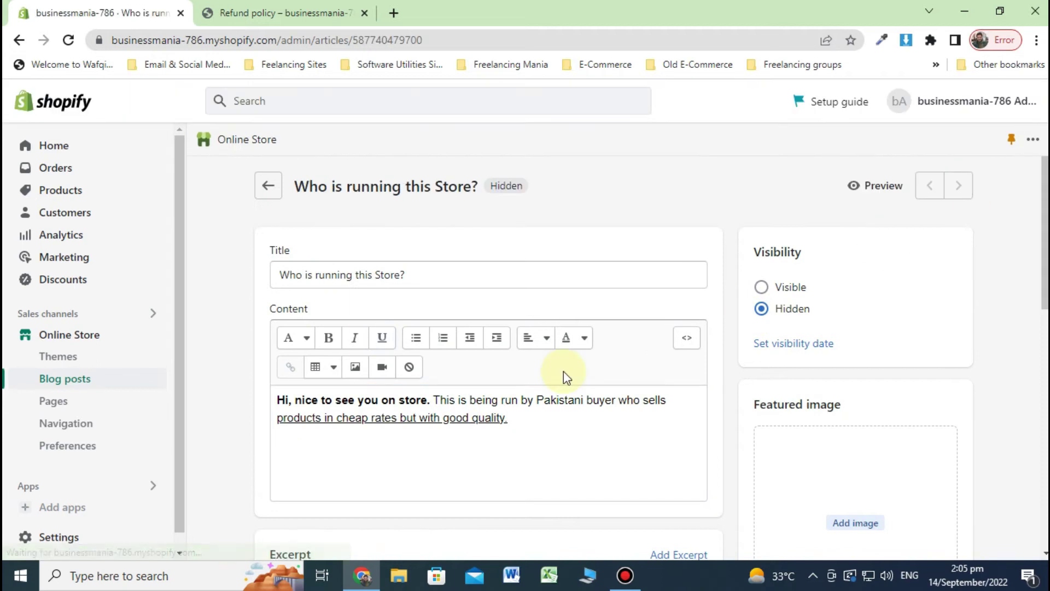
left_click(798, 287)
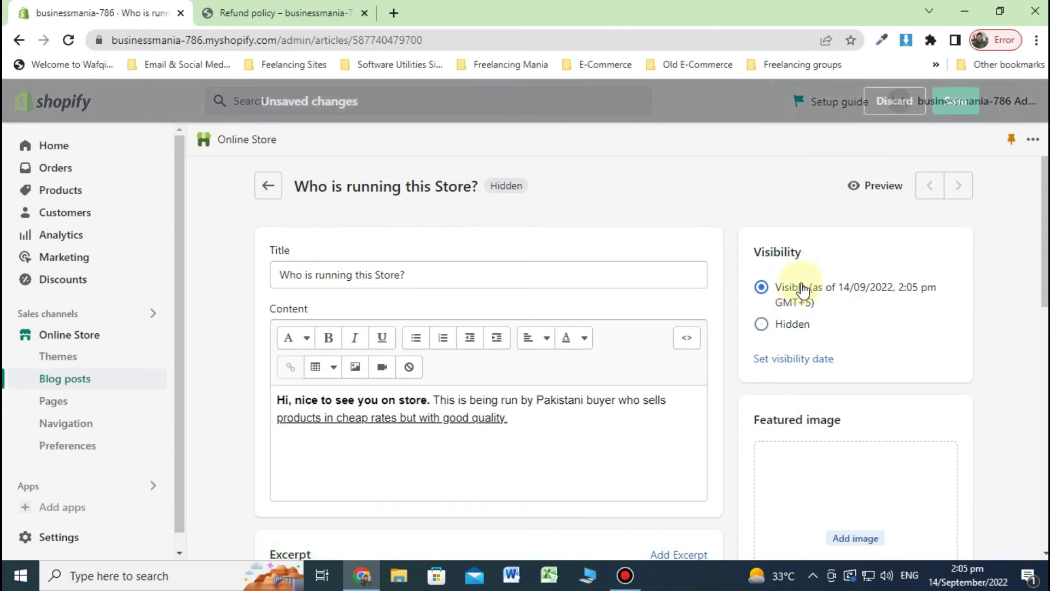
left_click(963, 101)
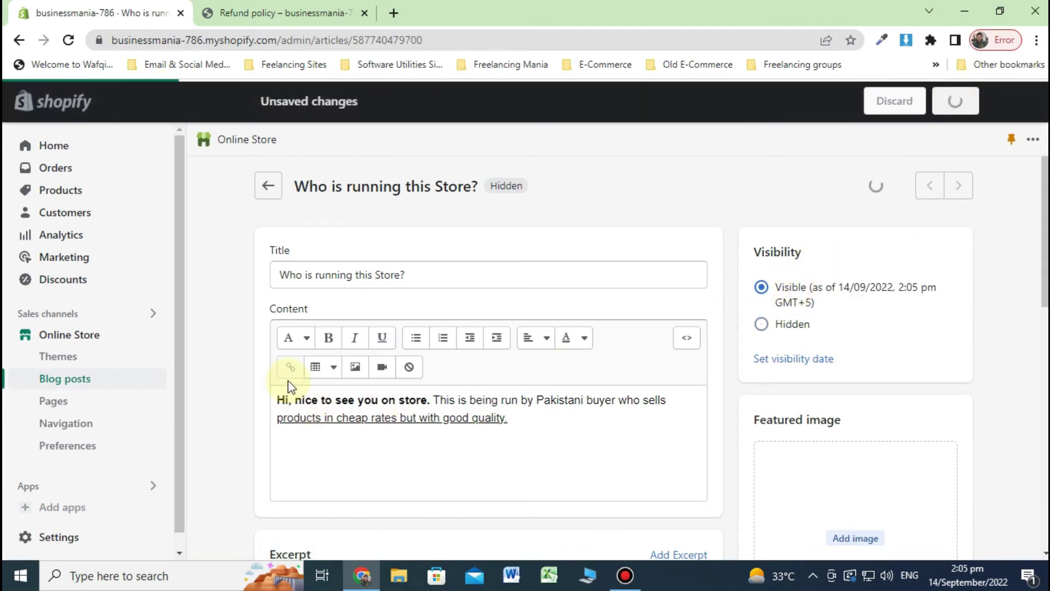
Add a Main menu item linking to the blog post "Who is running this Store?" and save the menu.
left_click(97, 423)
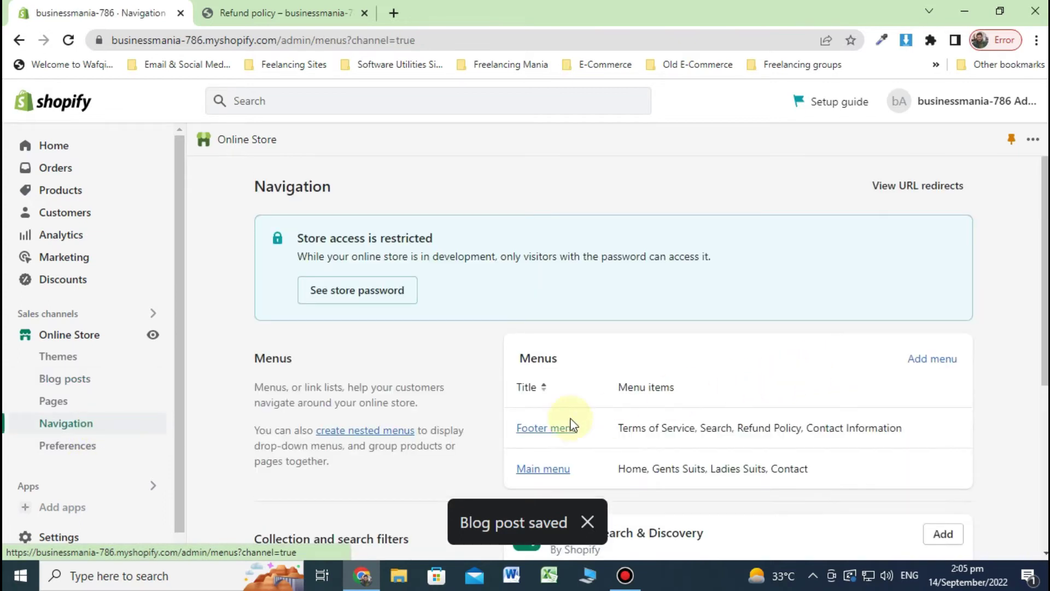
left_click(530, 468)
scroll(603, 339, "down", 2)
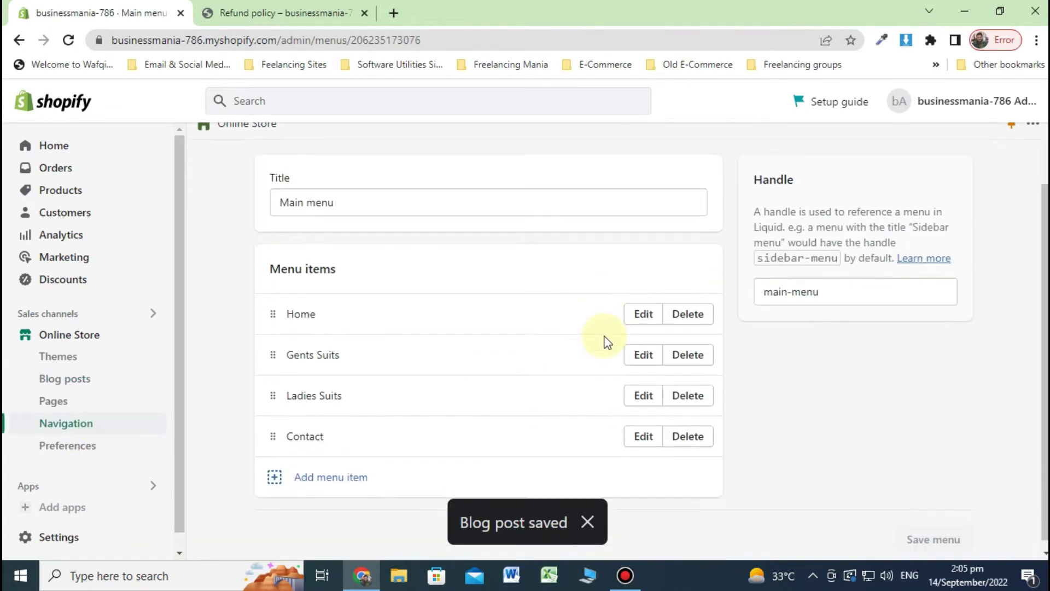
left_click(360, 463)
left_click(854, 269)
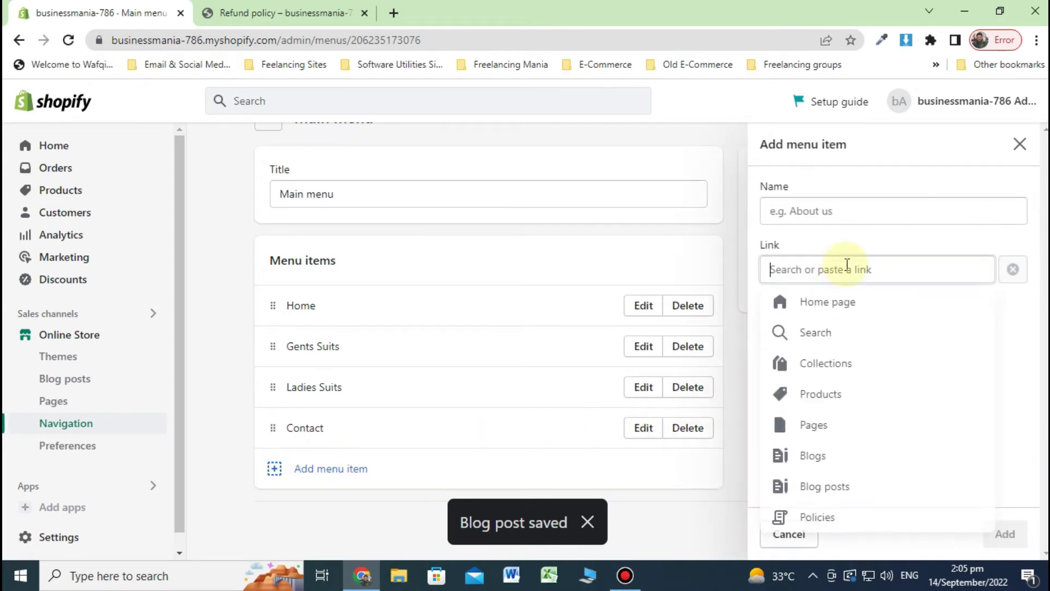
left_click(825, 493)
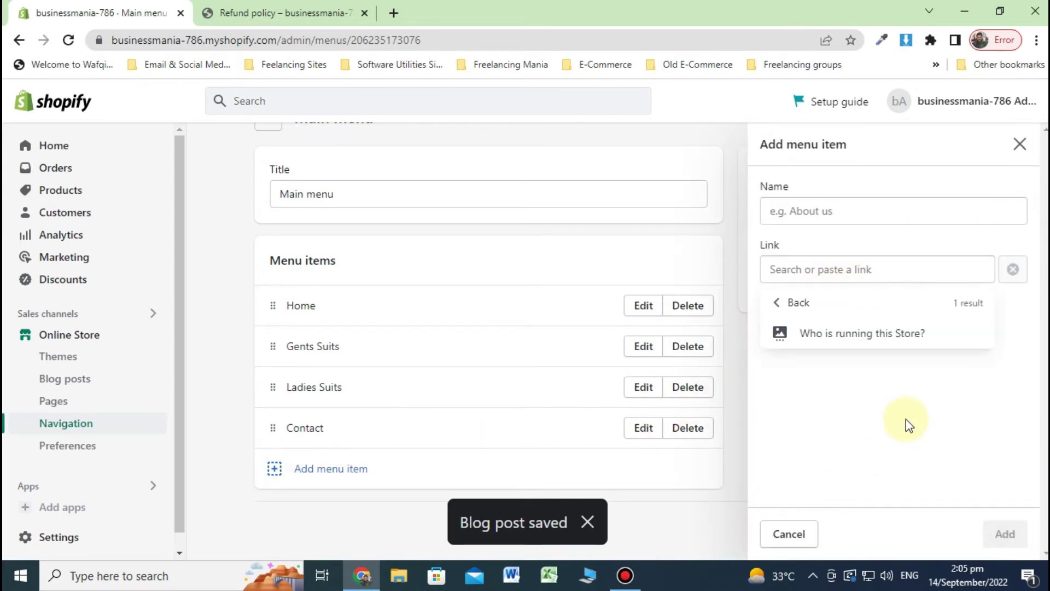
left_click(878, 350)
left_click(1004, 534)
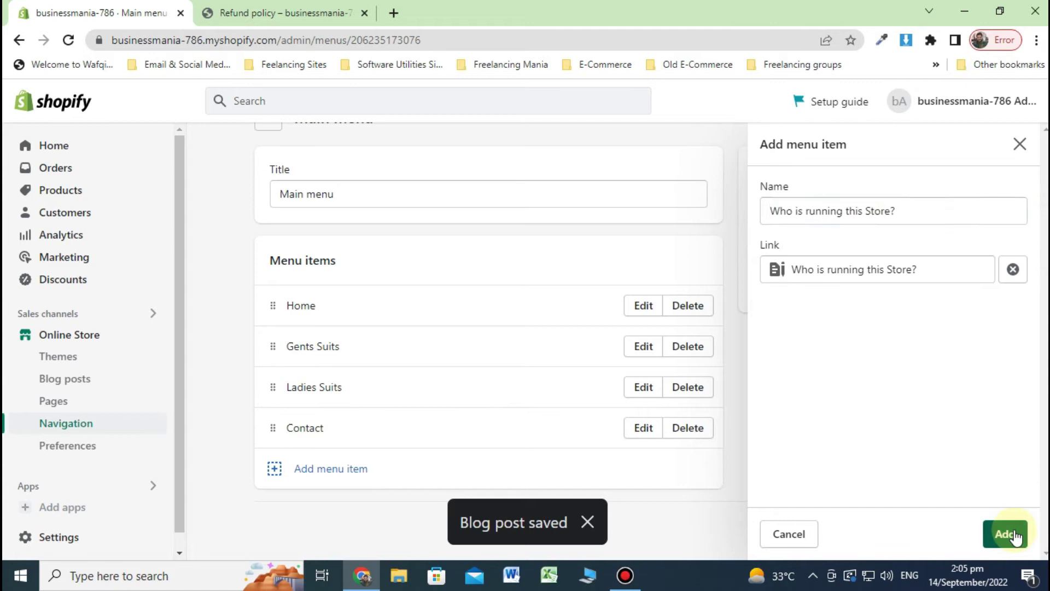
left_click(957, 101)
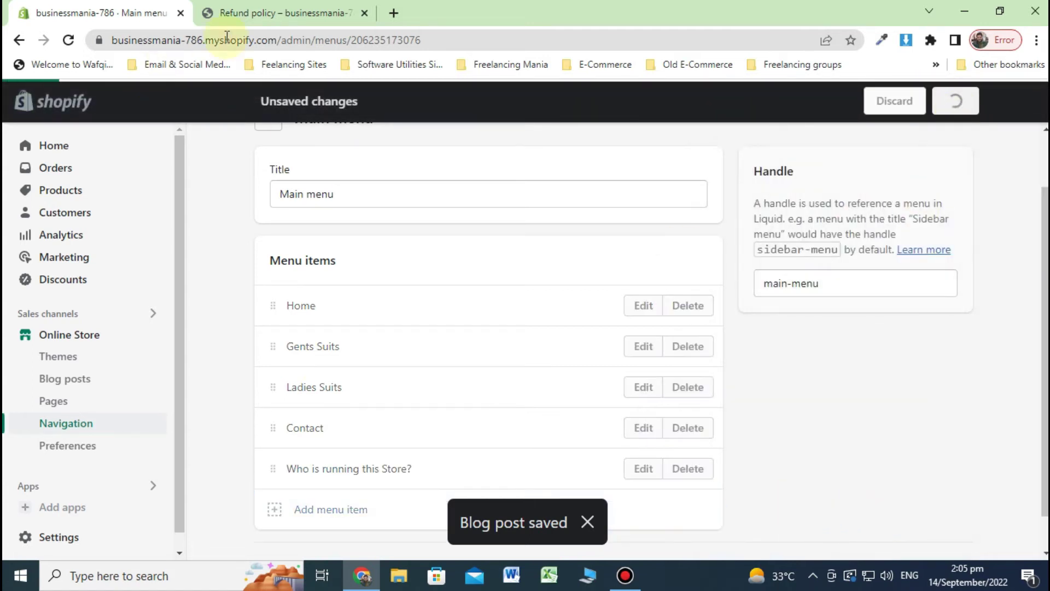
Reload the storefront preview and open "Who is running this Store?" from its main menu to check the post.
left_click(281, 12)
left_click(68, 40)
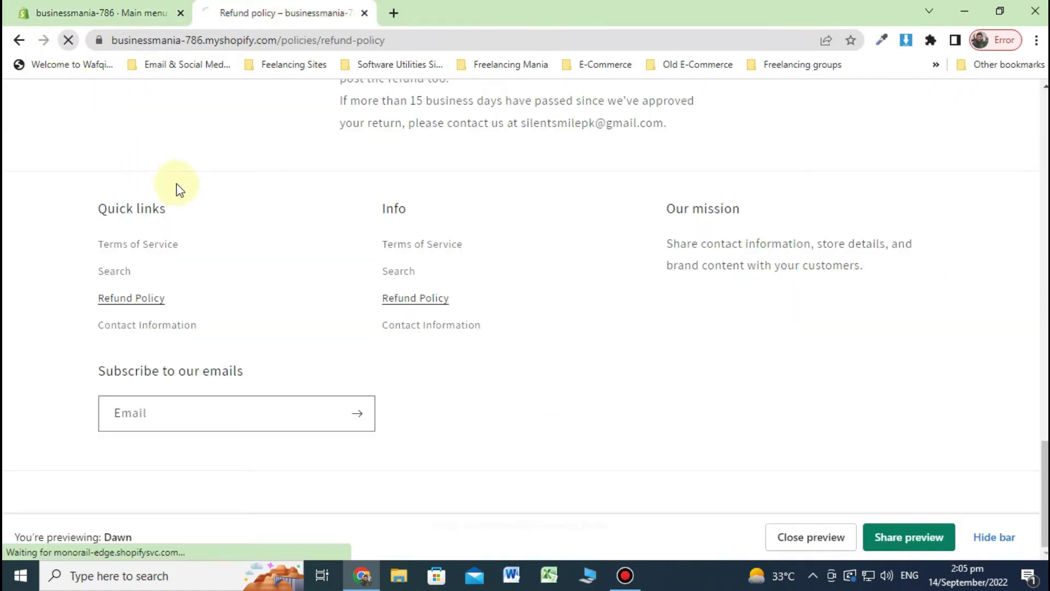
scroll(585, 351, "up", 15)
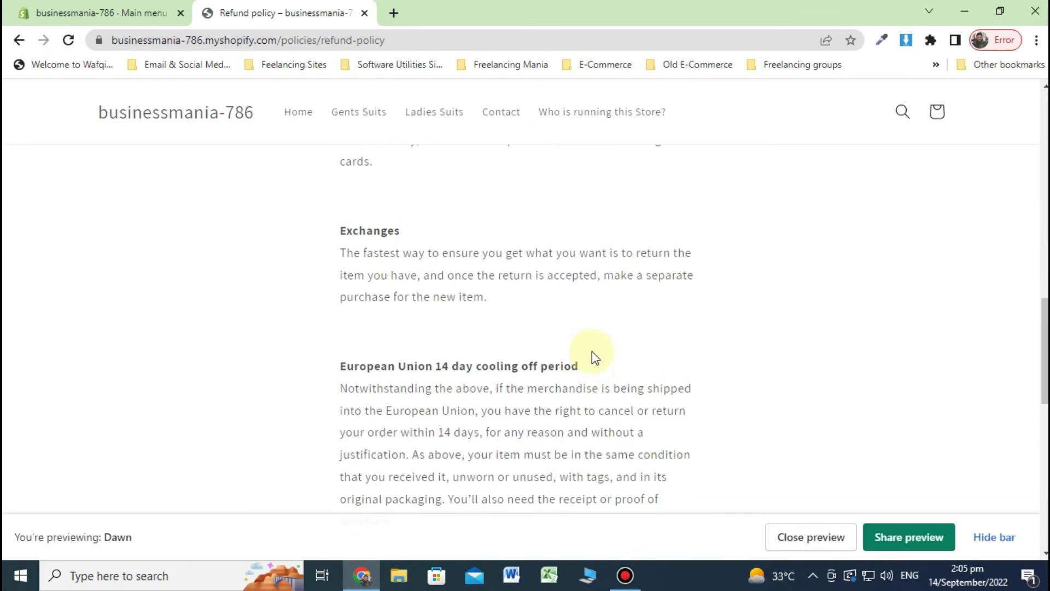
left_click(595, 156)
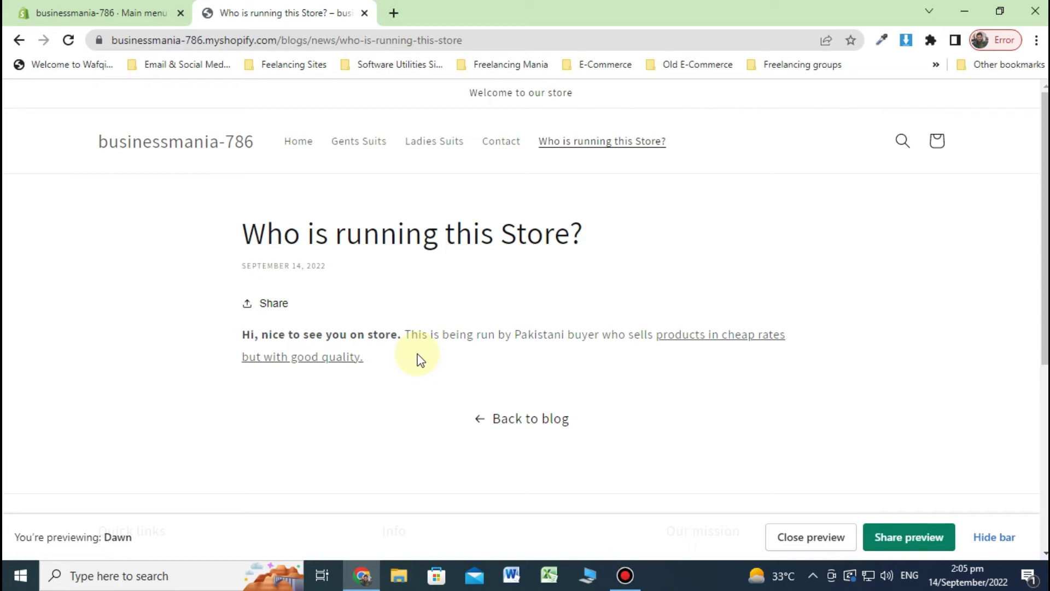
Return to the store admin and start a new page titled "FAQs".
left_click(90, 12)
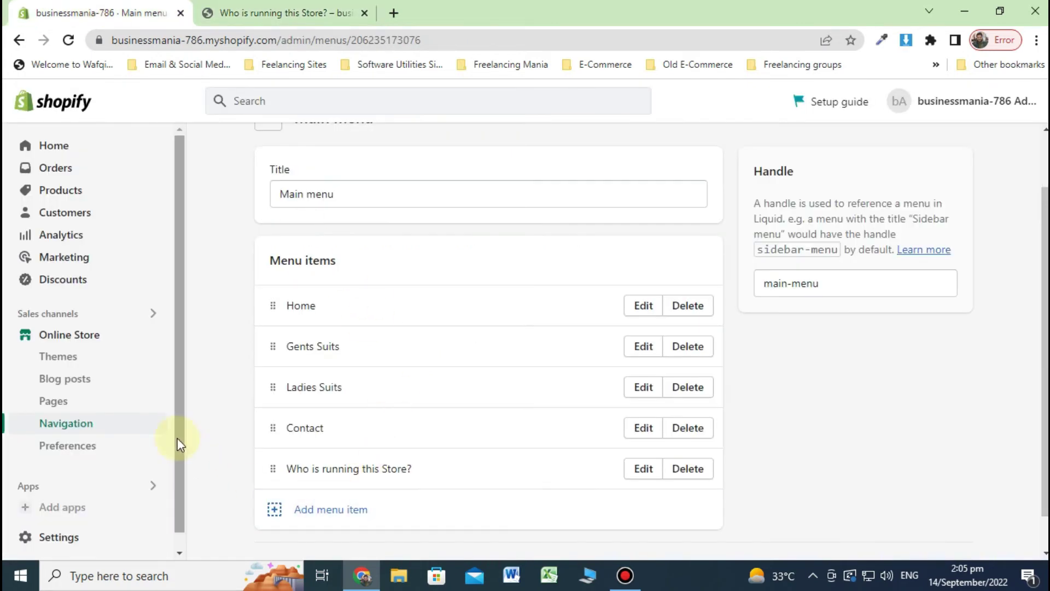
left_click(70, 408)
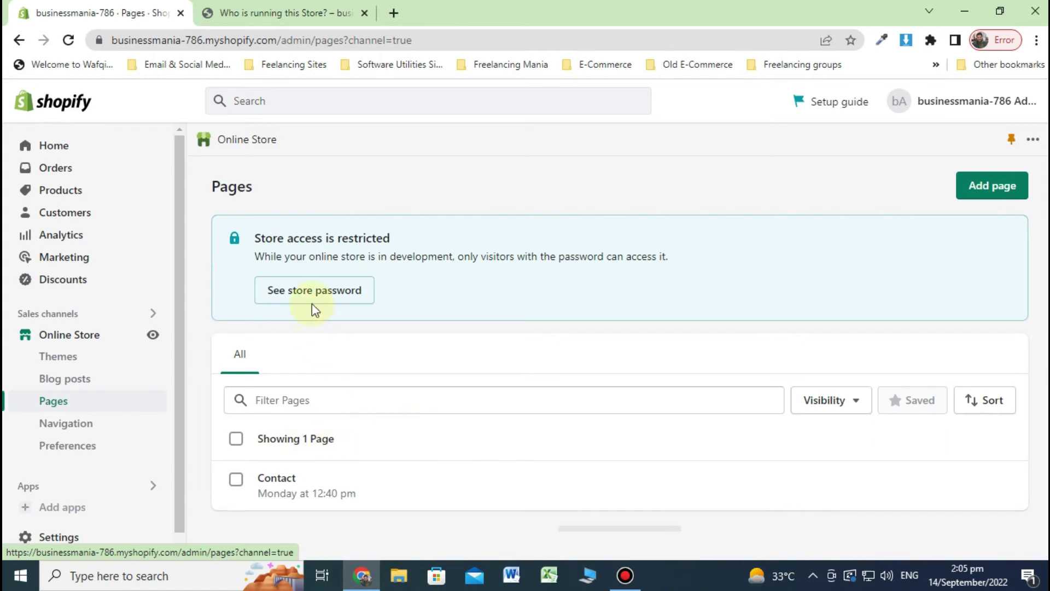
left_click(994, 189)
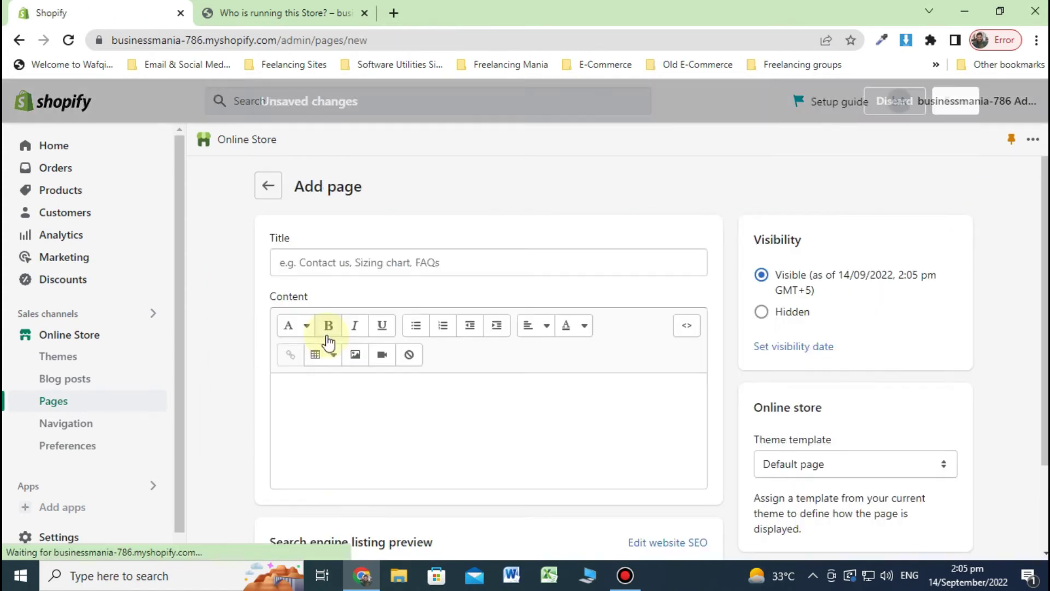
left_click(376, 252)
type("FAQs")
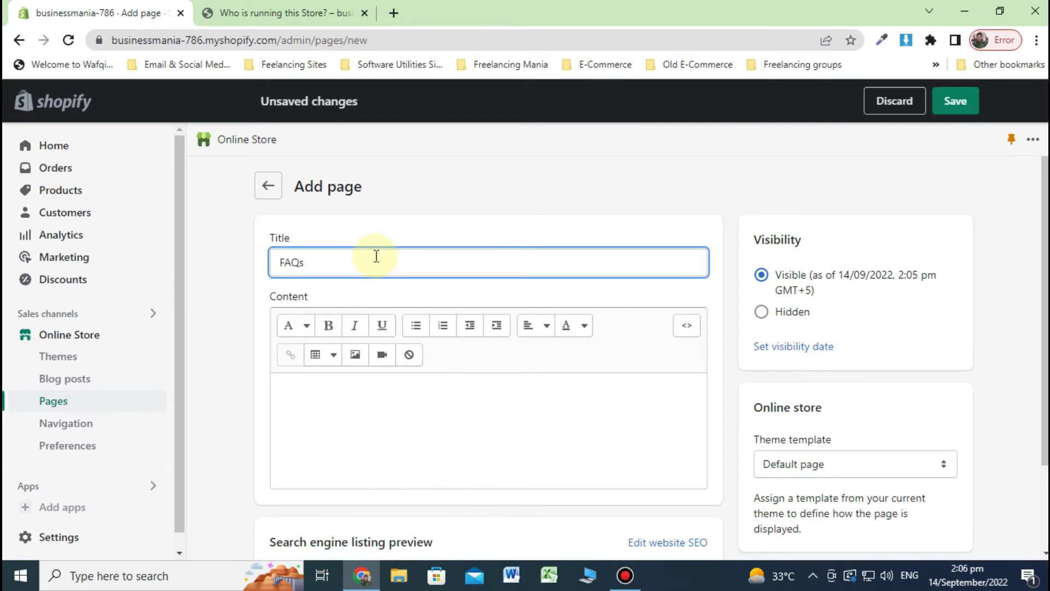
Enter "Q. How can we order?" with the answer "A. You can order by adding items in cart." in the page content.
left_click(347, 442)
type("Q. How can we order?")
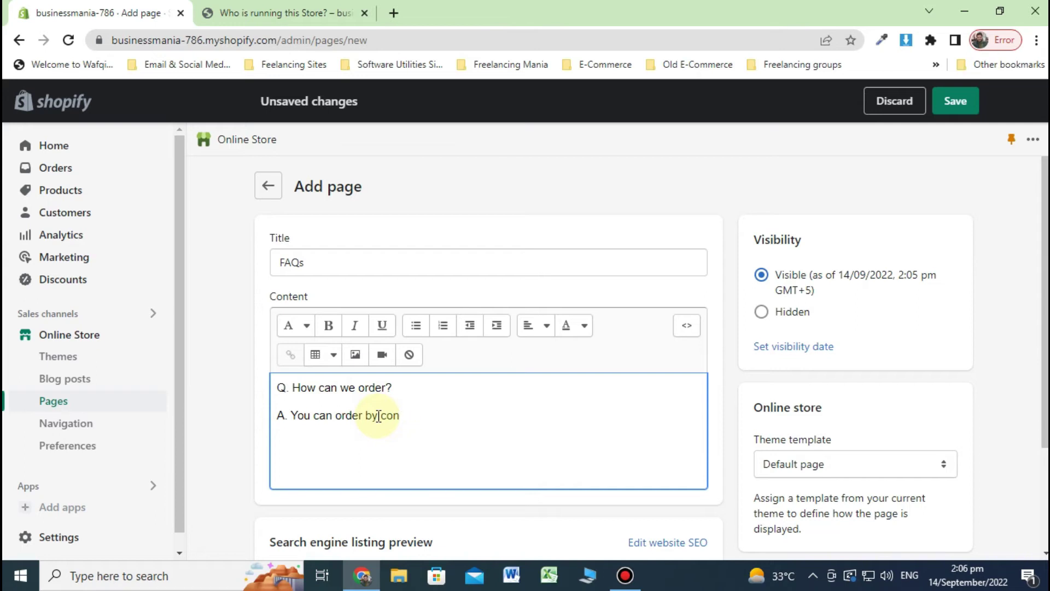
type("dding items in cart. Q. H")
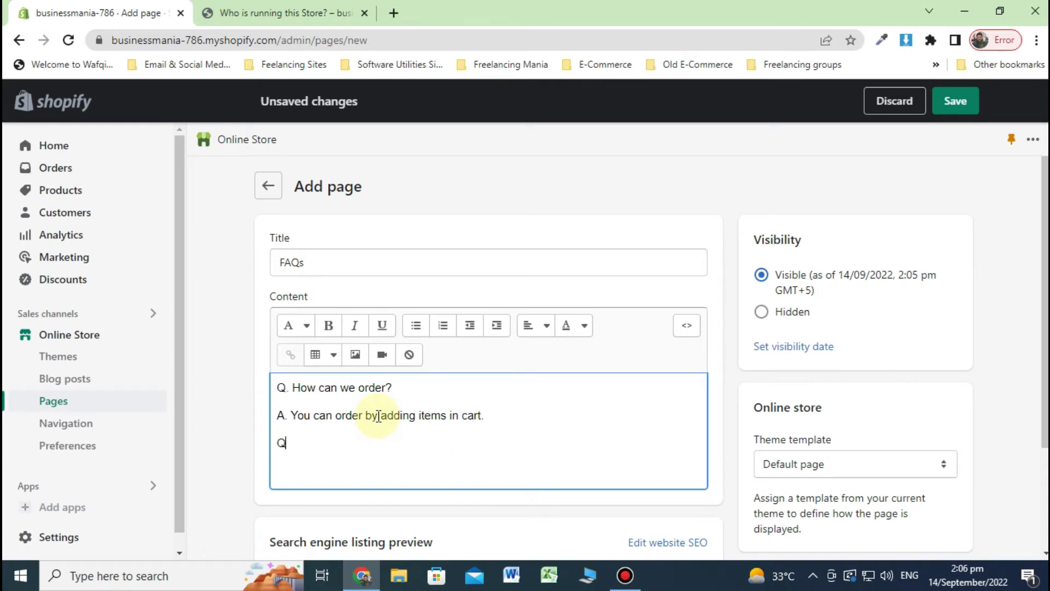
Add "Q. How many days it will take to deliver?" with "A. Depends upon your destination. However, normally it takes 2-3 working days." and save the page.
type("ow many days")
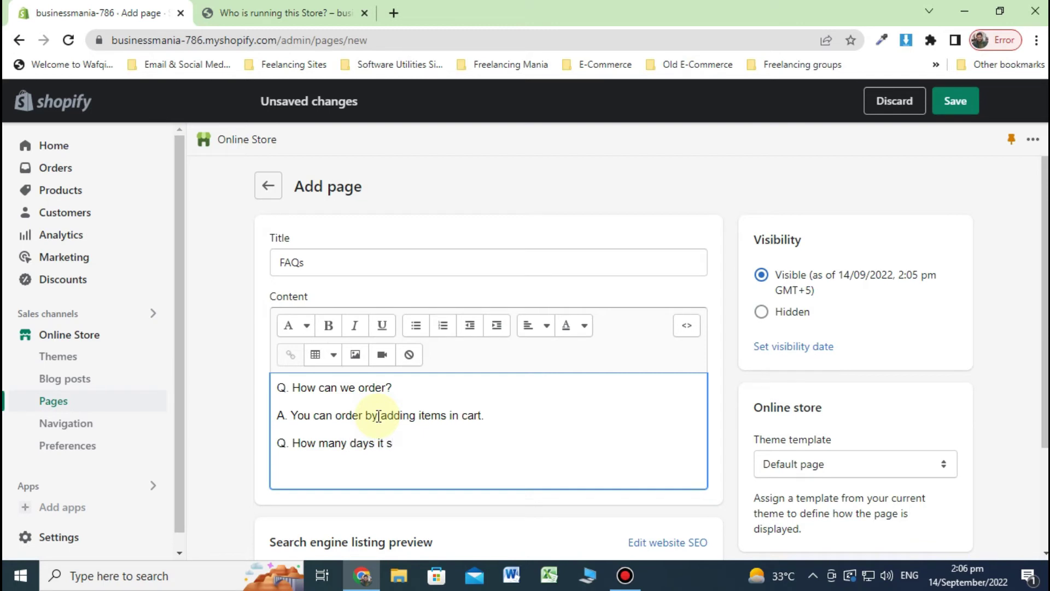
type(" it will take to deliver?")
key("Return")
type("A. Depends upon your d")
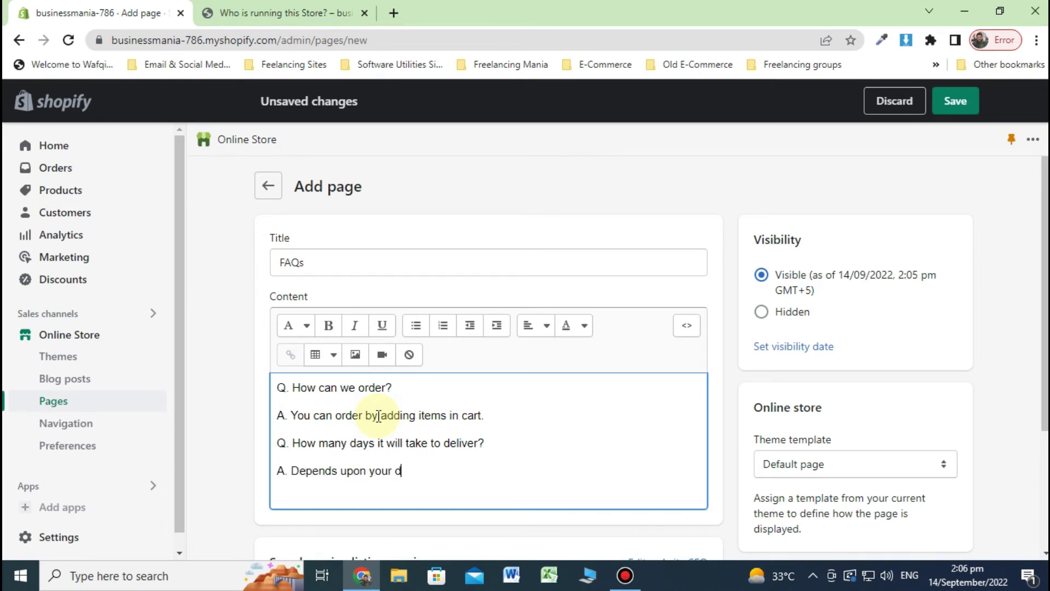
type("estination. However, normaly")
type(" it takes")
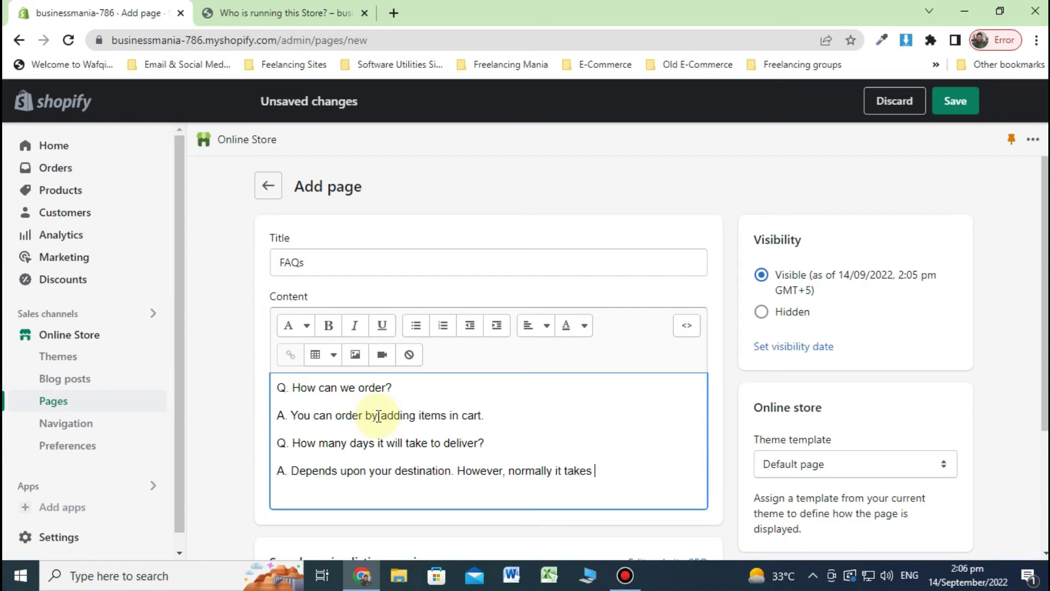
type(" 2-3 da")
type("working days.")
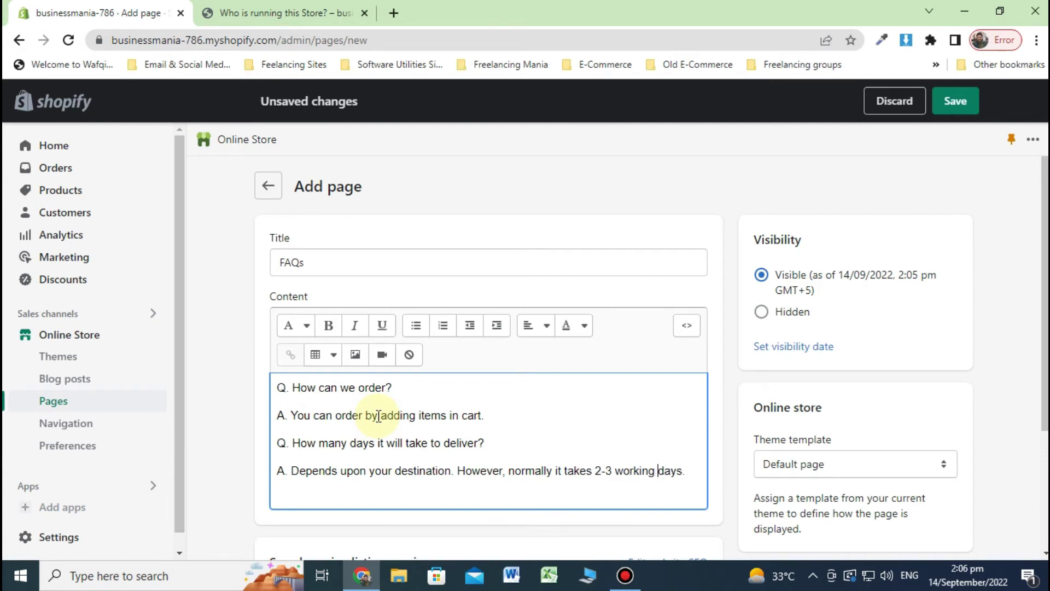
scroll(651, 415, "down", 1)
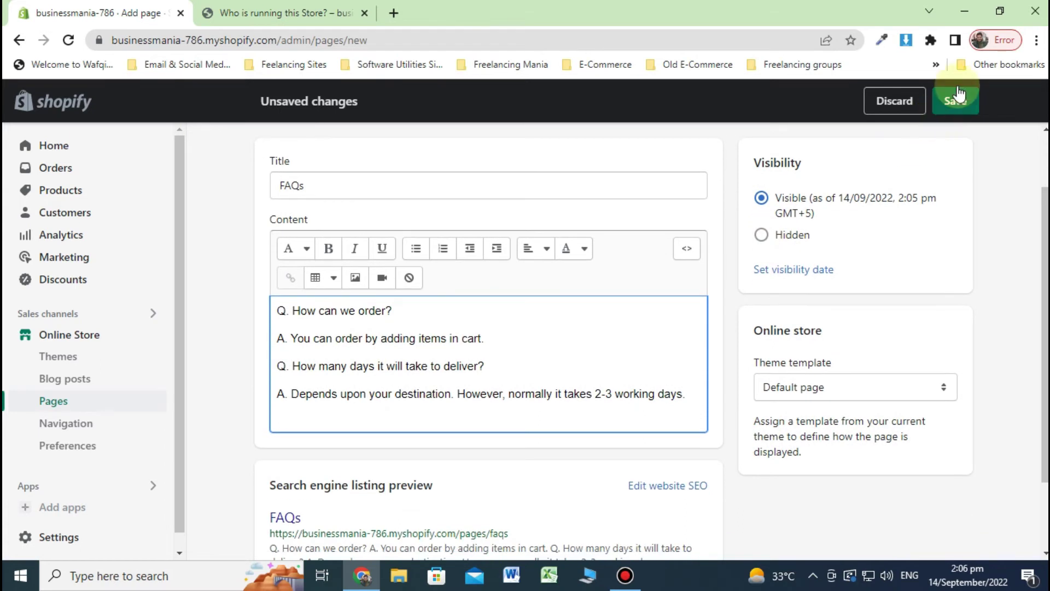
left_click(950, 104)
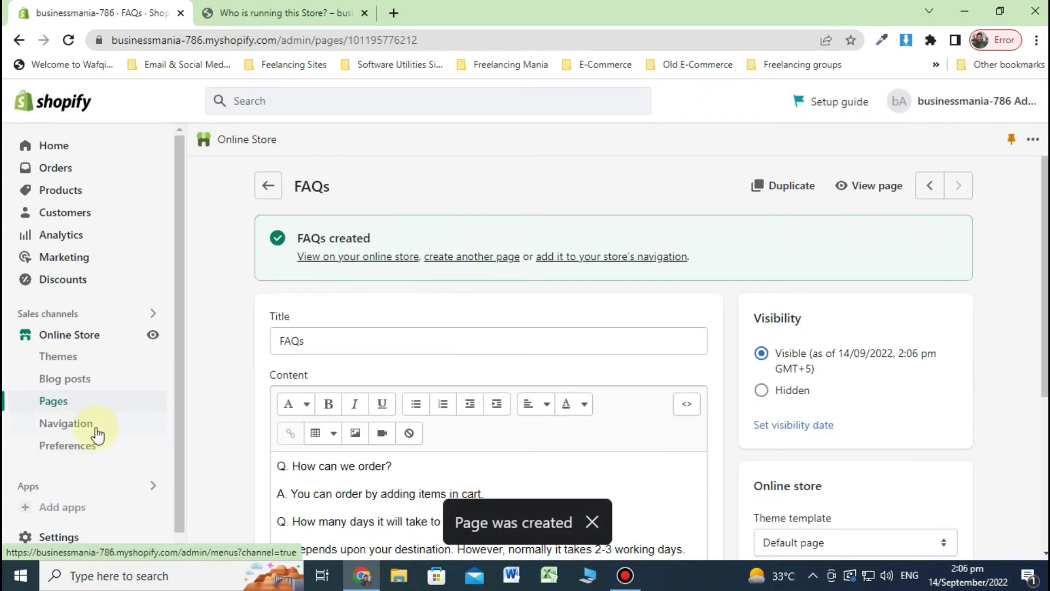
Add a Main menu item linking to the FAQs page and save the menu.
left_click(92, 427)
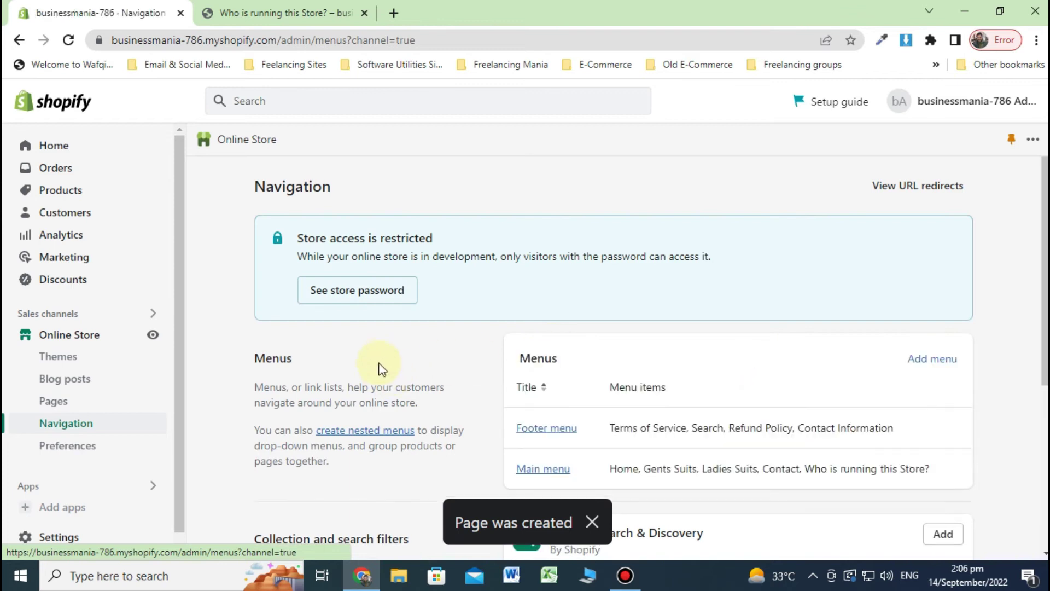
scroll(322, 318, "down", 5)
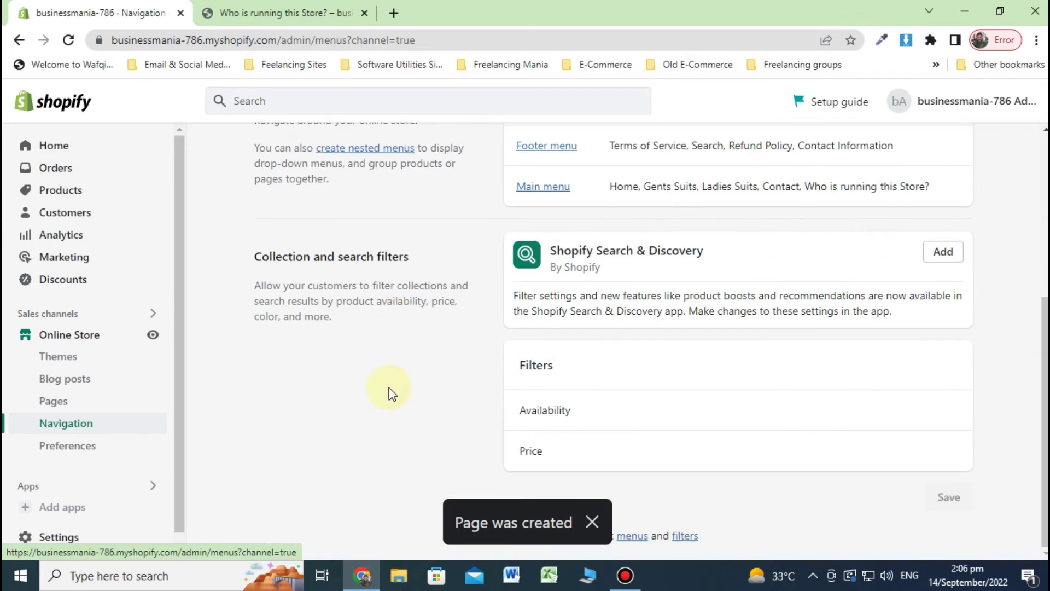
left_click(541, 188)
scroll(525, 347, "down", 2)
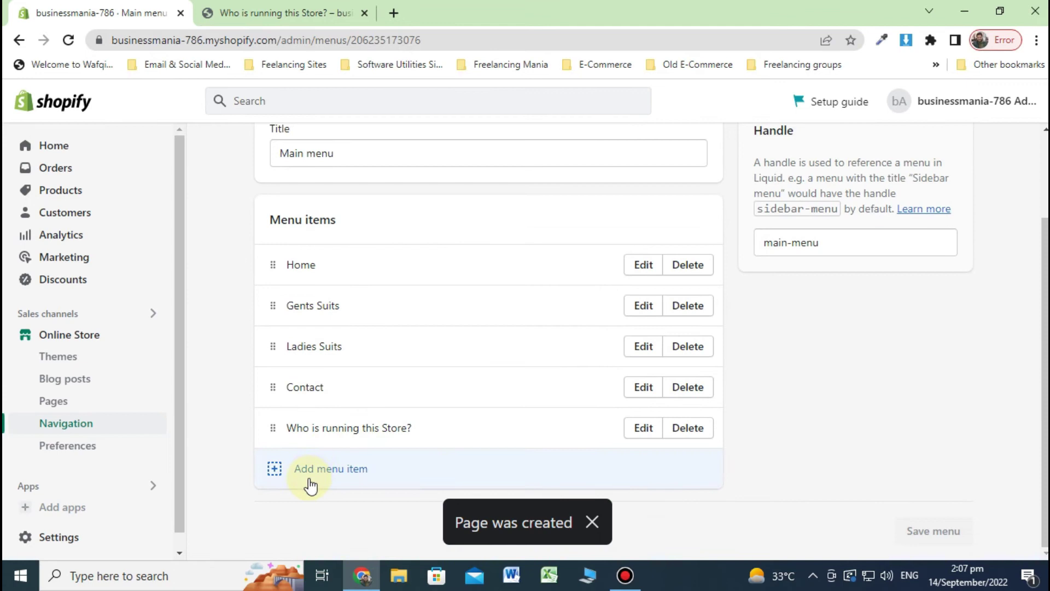
left_click(307, 481)
left_click(851, 272)
left_click(817, 430)
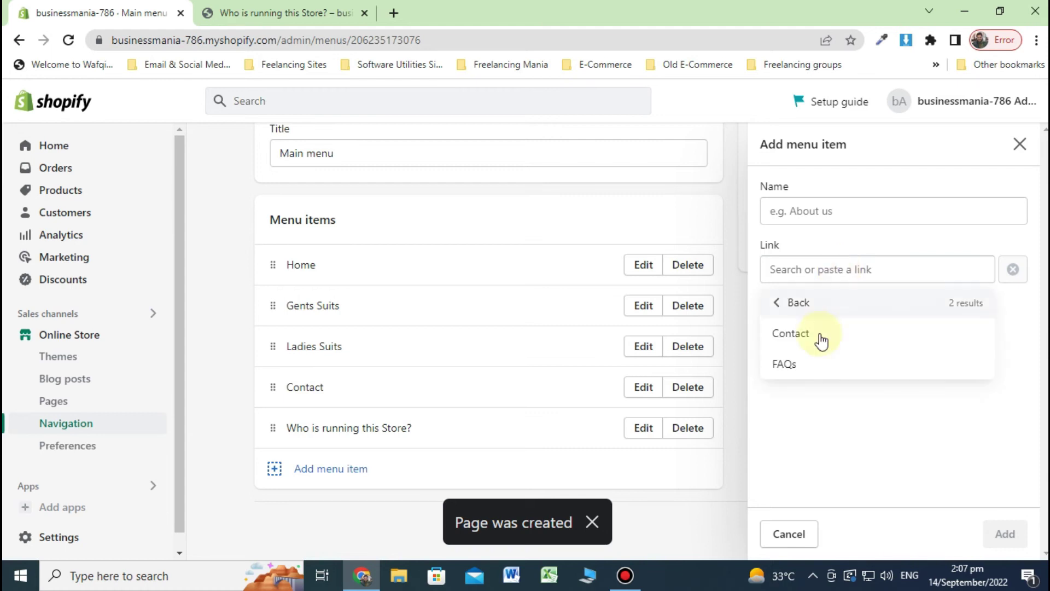
left_click(797, 361)
left_click(1006, 534)
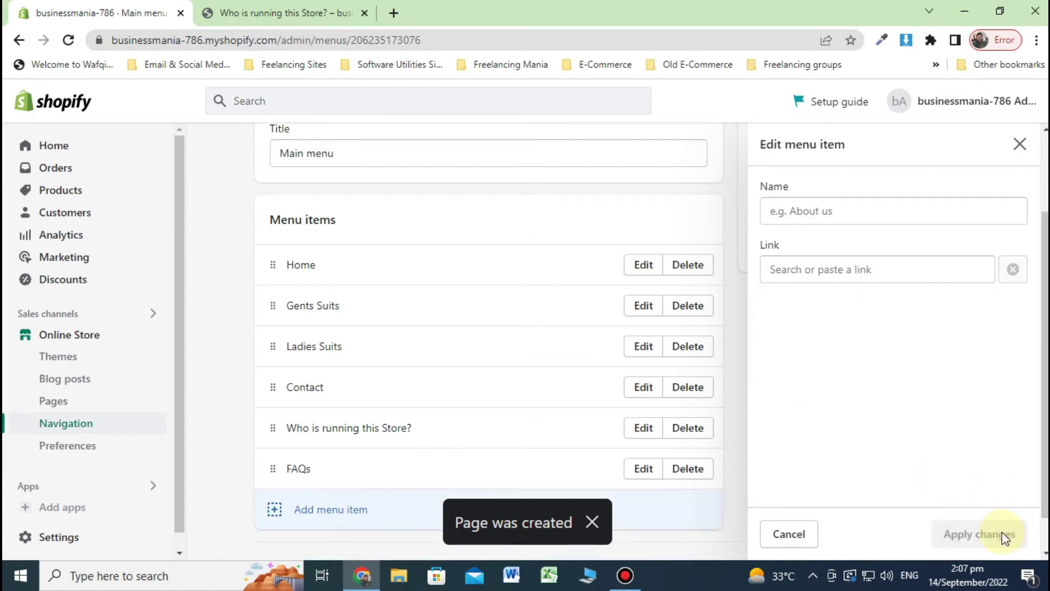
left_click(957, 103)
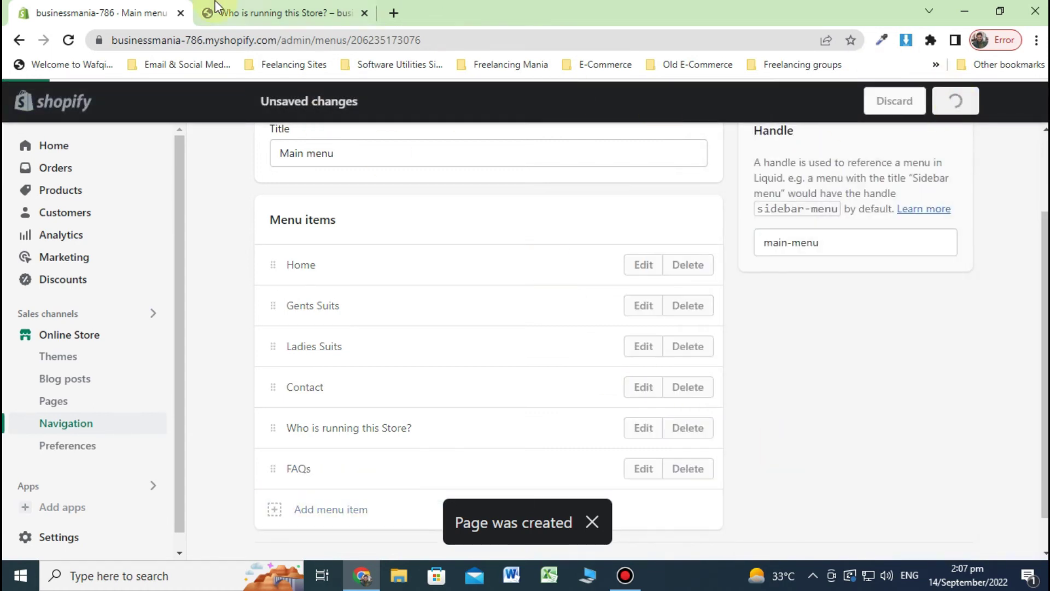
Reload the storefront preview, check the FAQs page from its main menu, and return to the store admin.
left_click(271, 14)
left_click(69, 40)
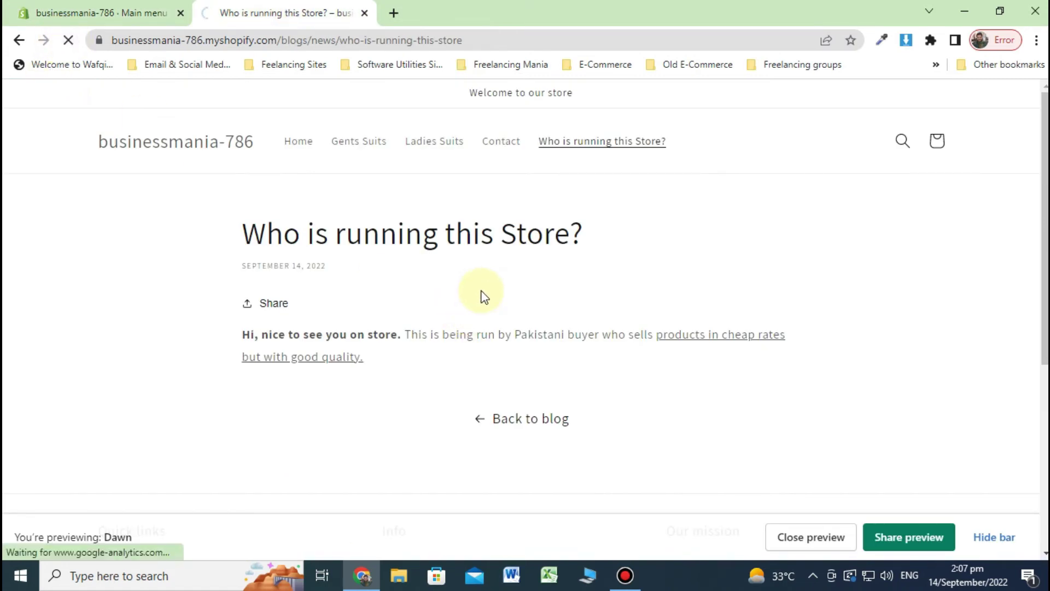
left_click(700, 151)
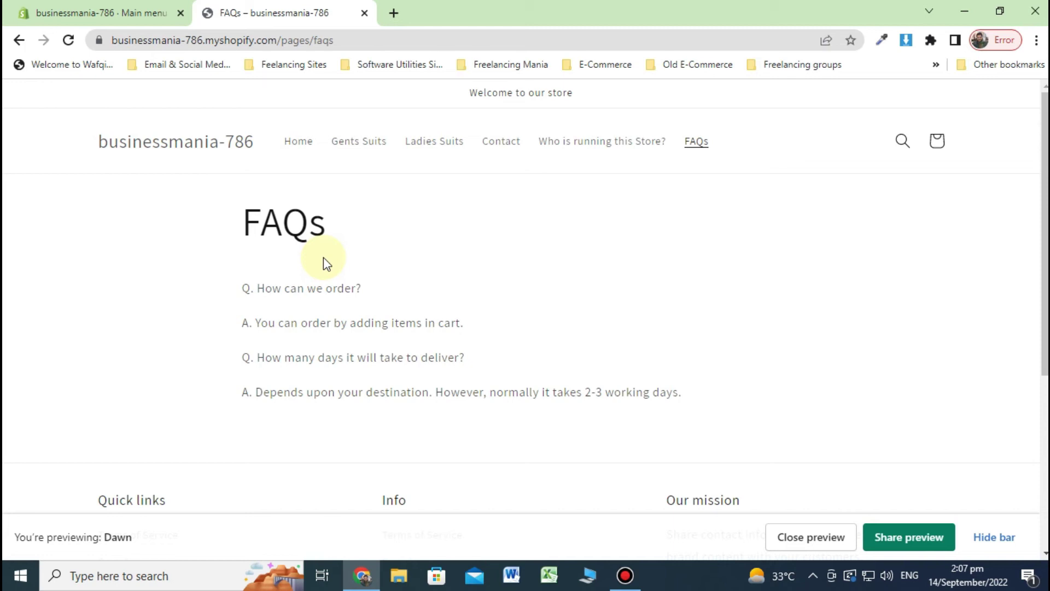
left_click(27, 13)
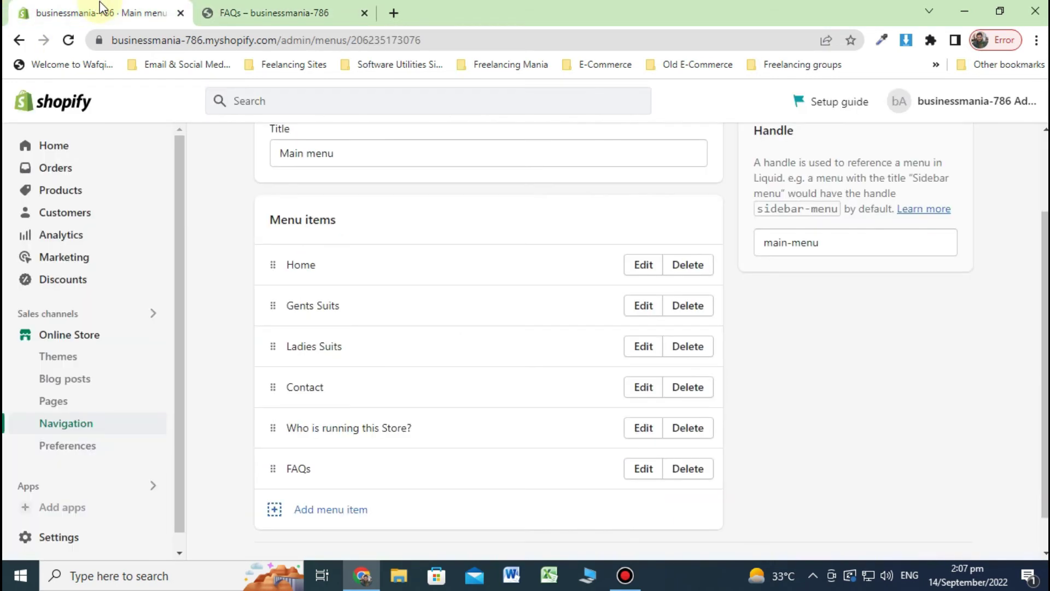
Browse the free themes and add the Studio theme to the theme library.
left_click(111, 355)
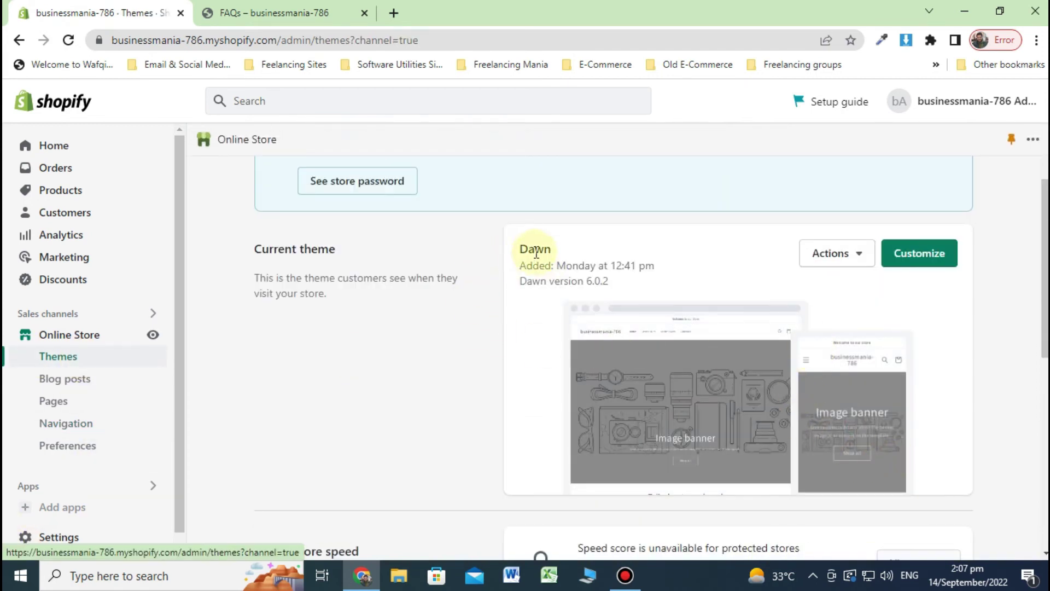
scroll(530, 436, "down", 7)
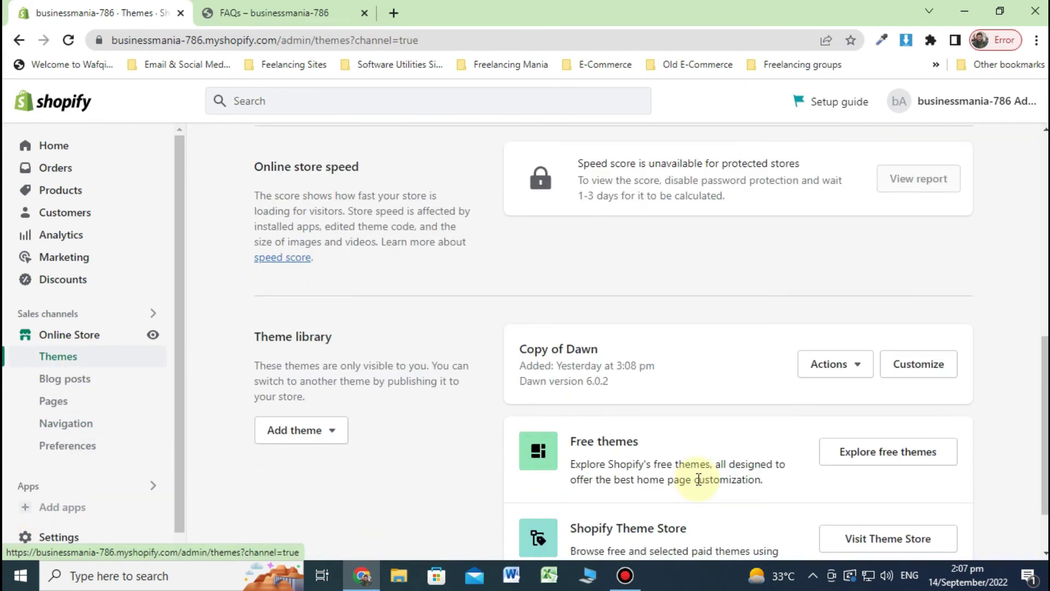
scroll(692, 453, "down", 2)
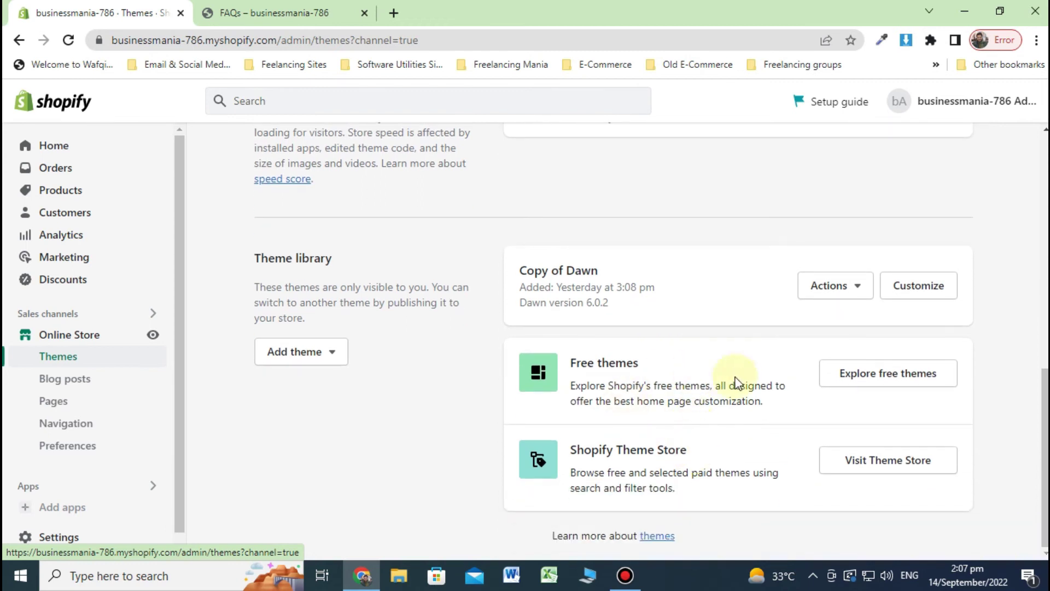
left_click(883, 377)
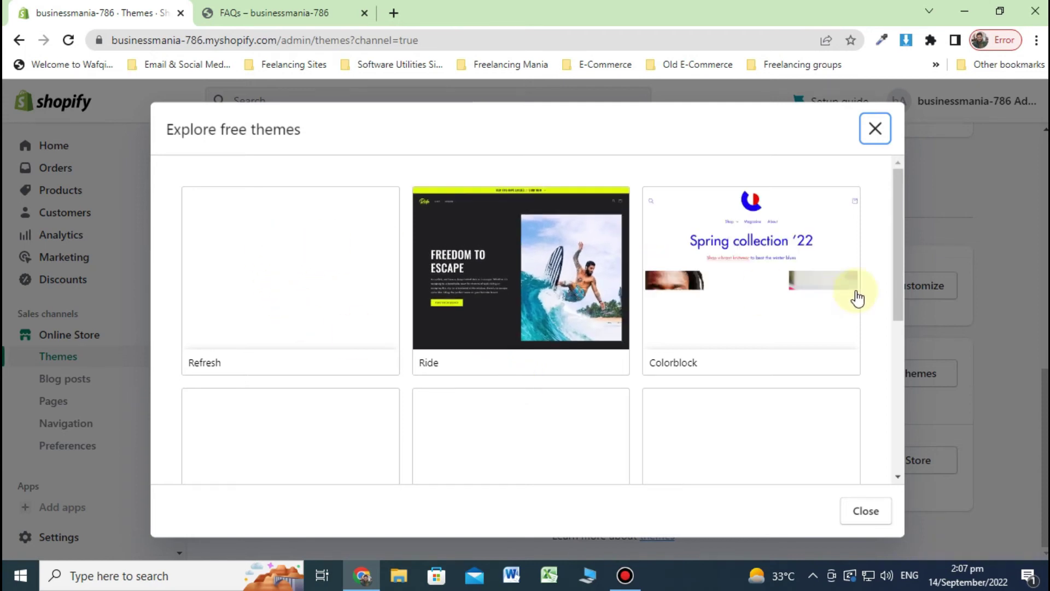
mouse_move(900, 259)
left_mouse_down()
mouse_move(879, 453)
mouse_move(891, 352)
mouse_move(881, 251)
left_mouse_up()
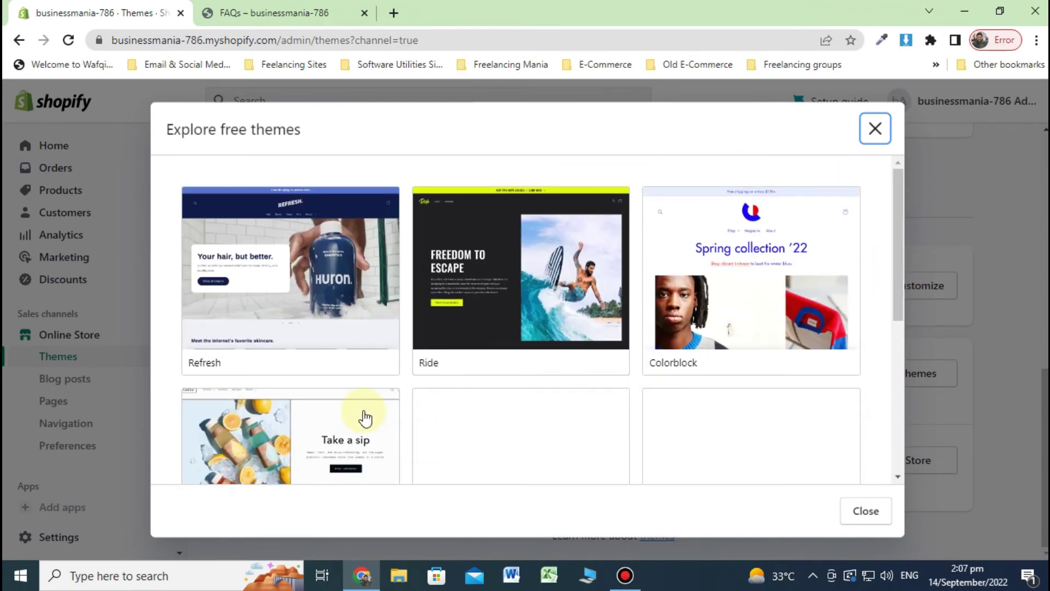
scroll(401, 313, "down", 5)
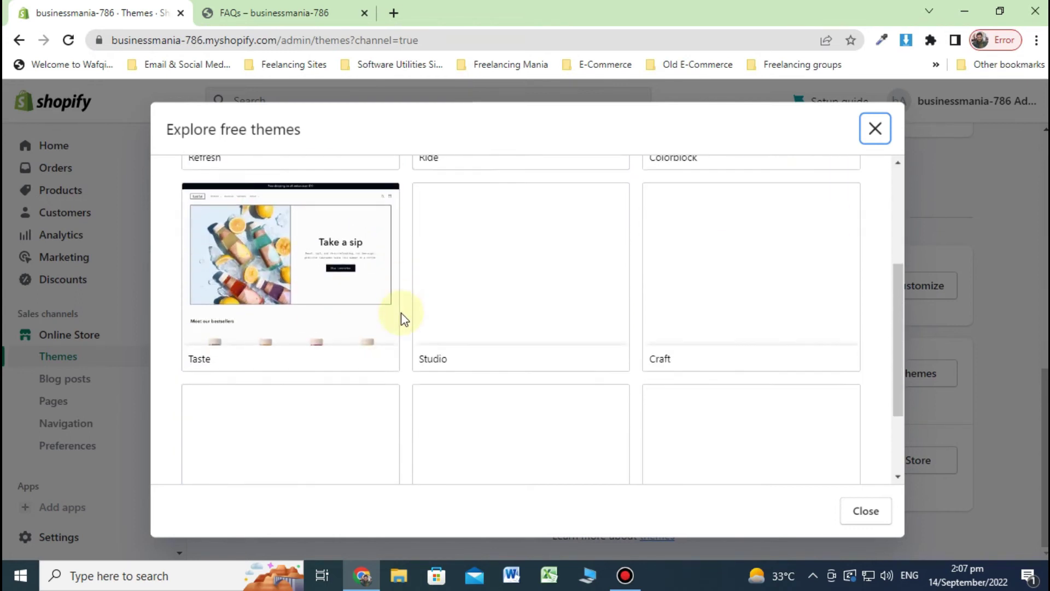
scroll(405, 317, "down", 1)
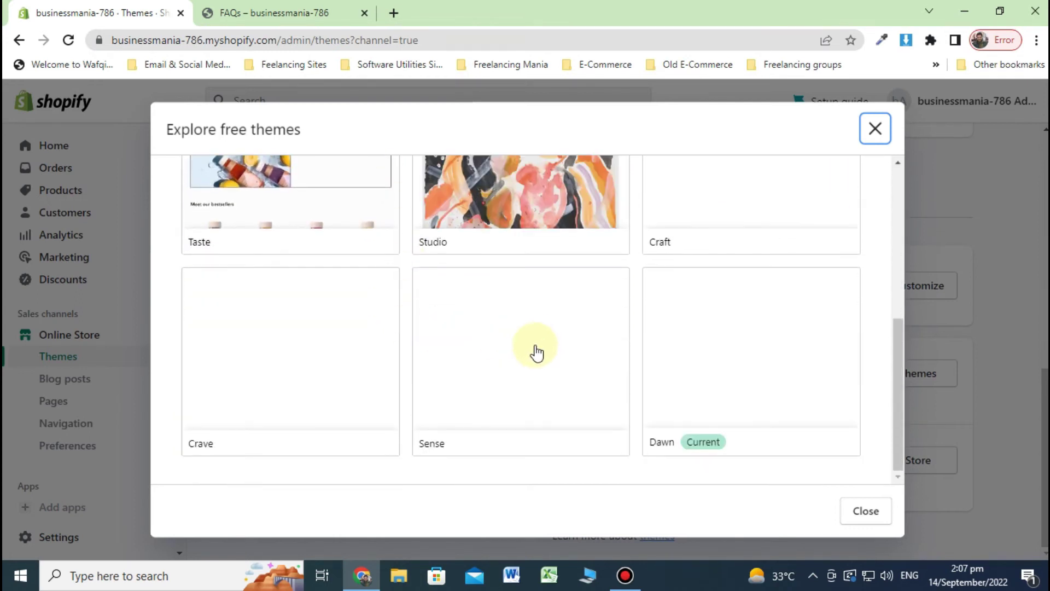
scroll(562, 361, "up", 3)
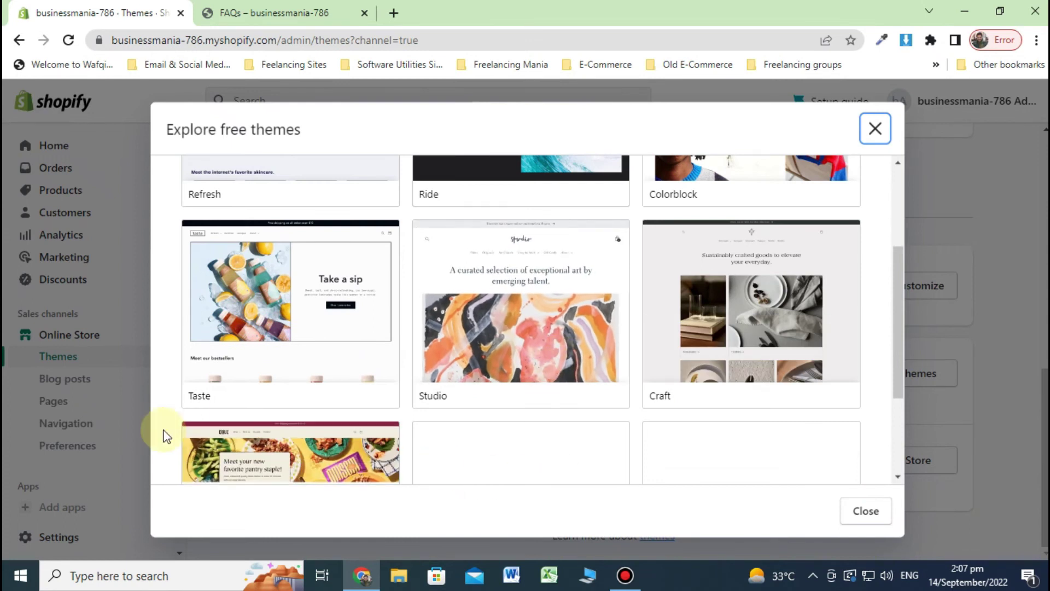
left_click(513, 332)
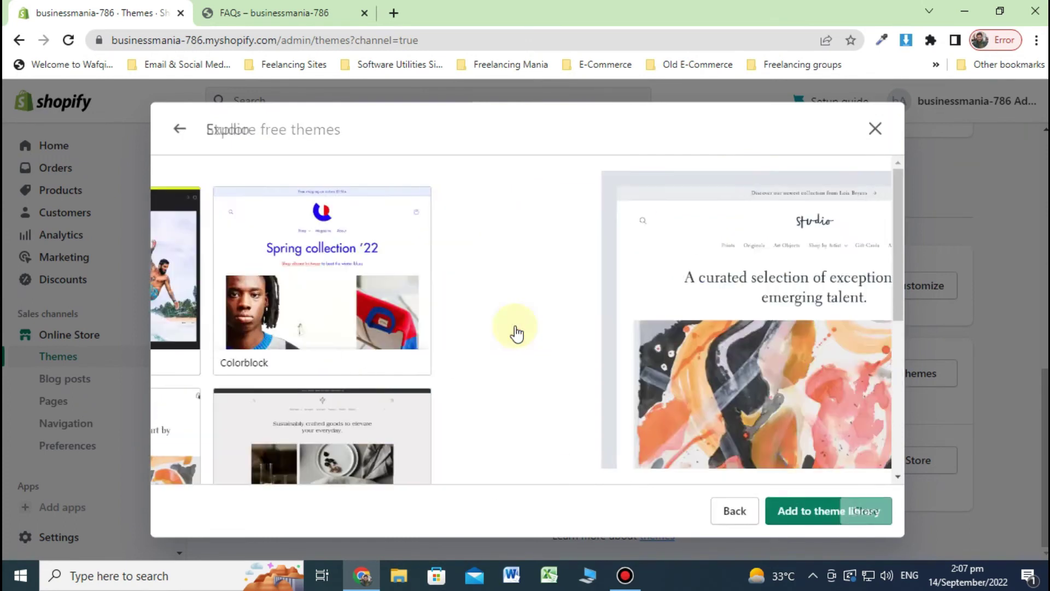
left_click(838, 517)
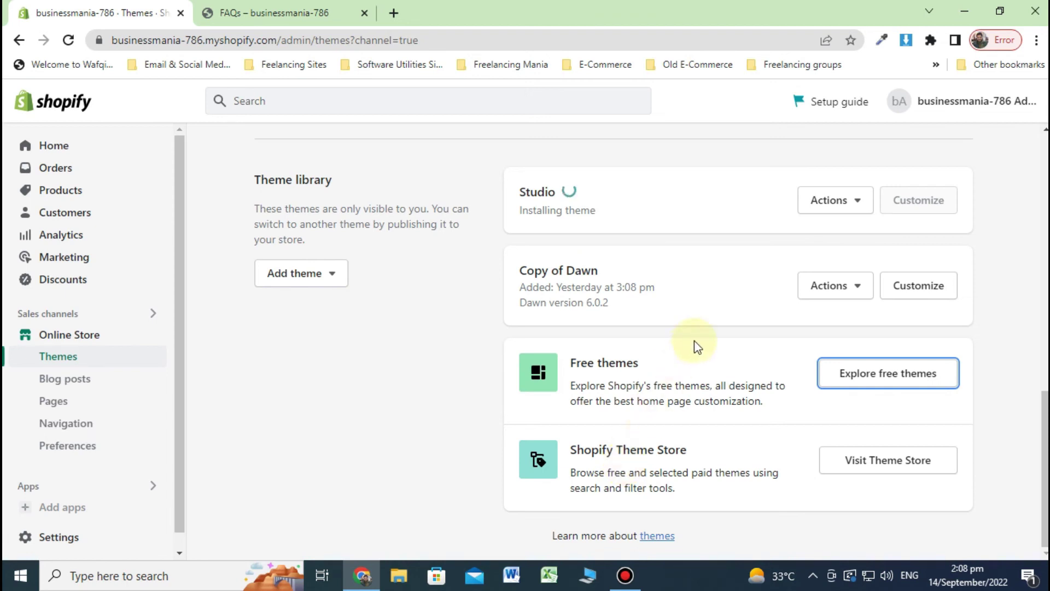
Duplicate the Studio theme in the theme library.
left_click(844, 288)
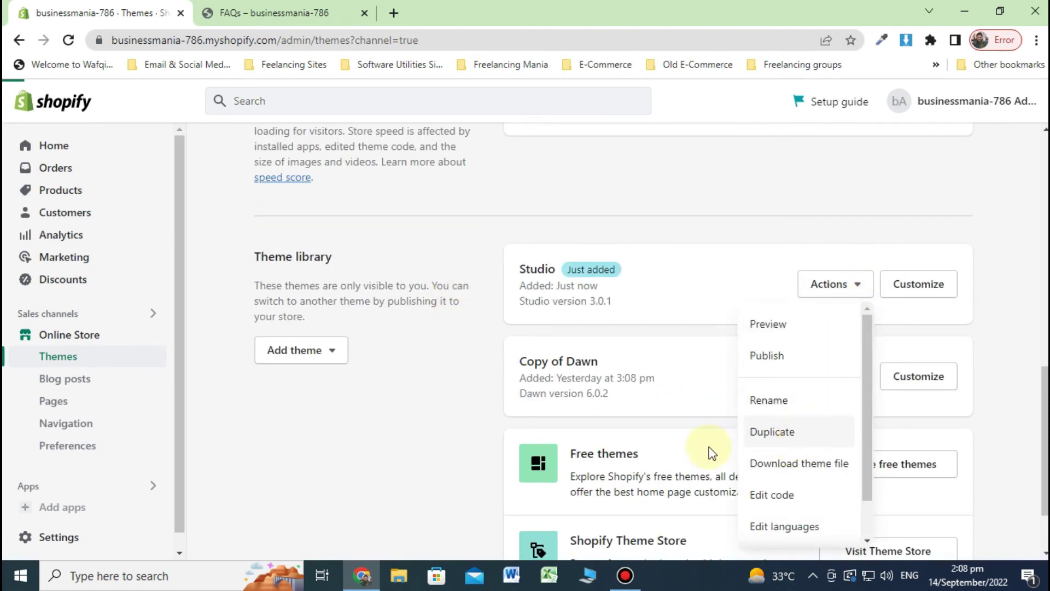
left_click(786, 436)
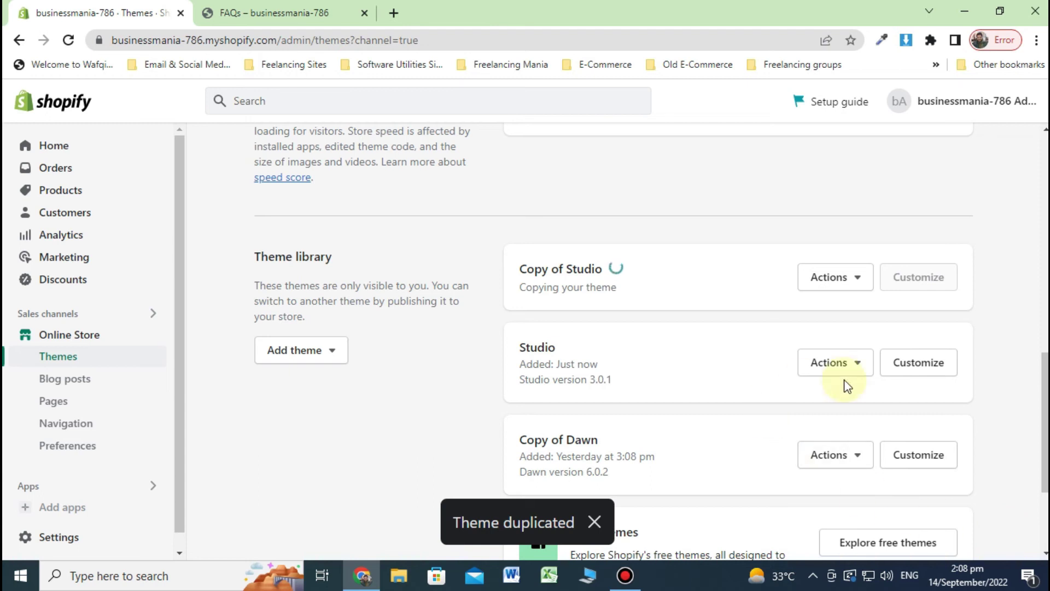
left_click(864, 280)
left_click(811, 326)
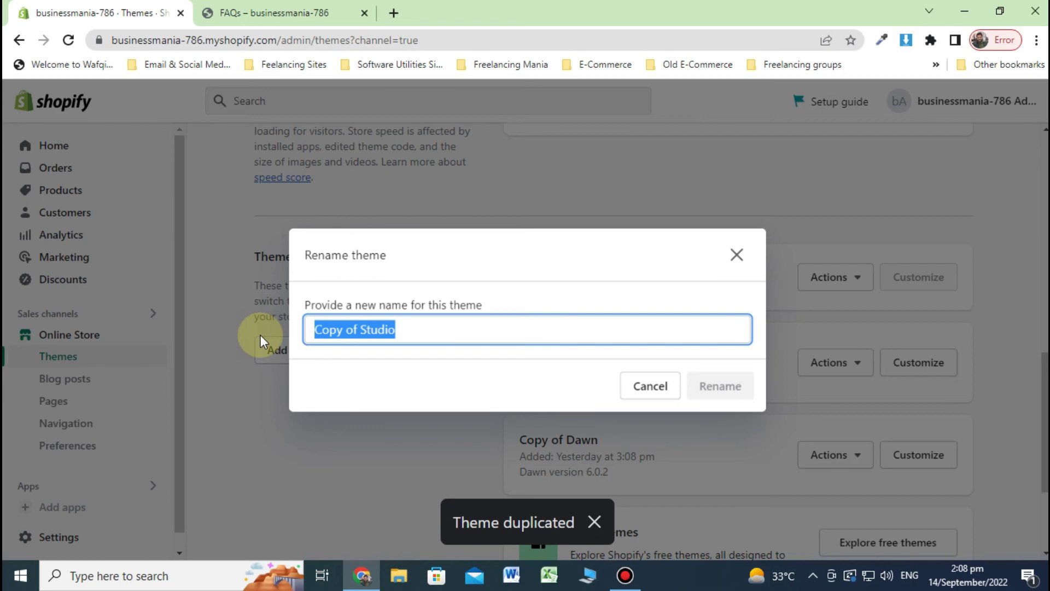
left_click(583, 238)
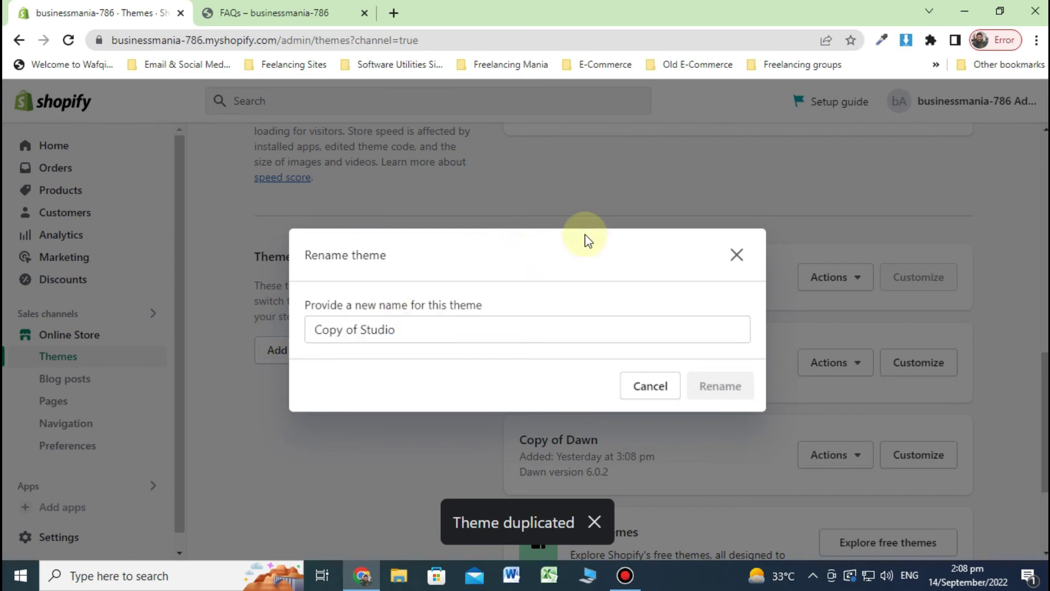
left_click(651, 389)
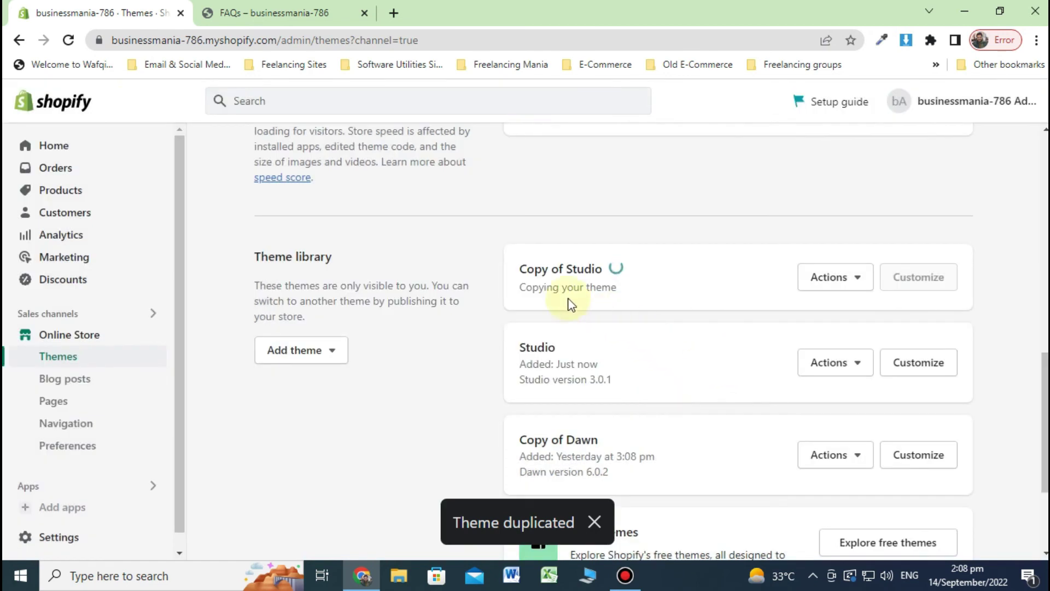
Rename the duplicated Studio theme to "Studio", the person's name in capitals and "14sep", joined by hyphens.
left_click(860, 284)
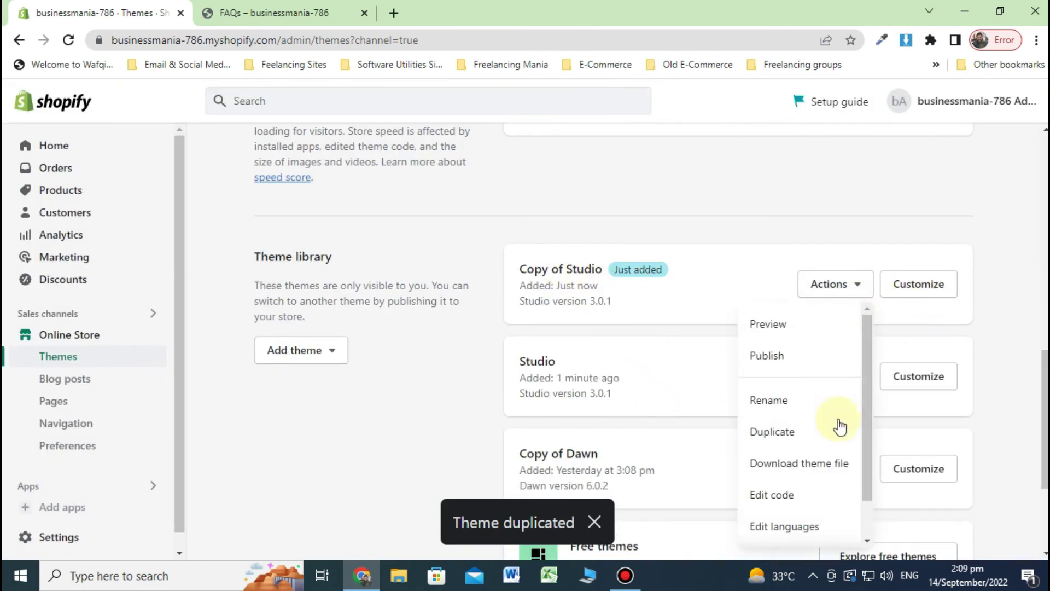
left_click(806, 407)
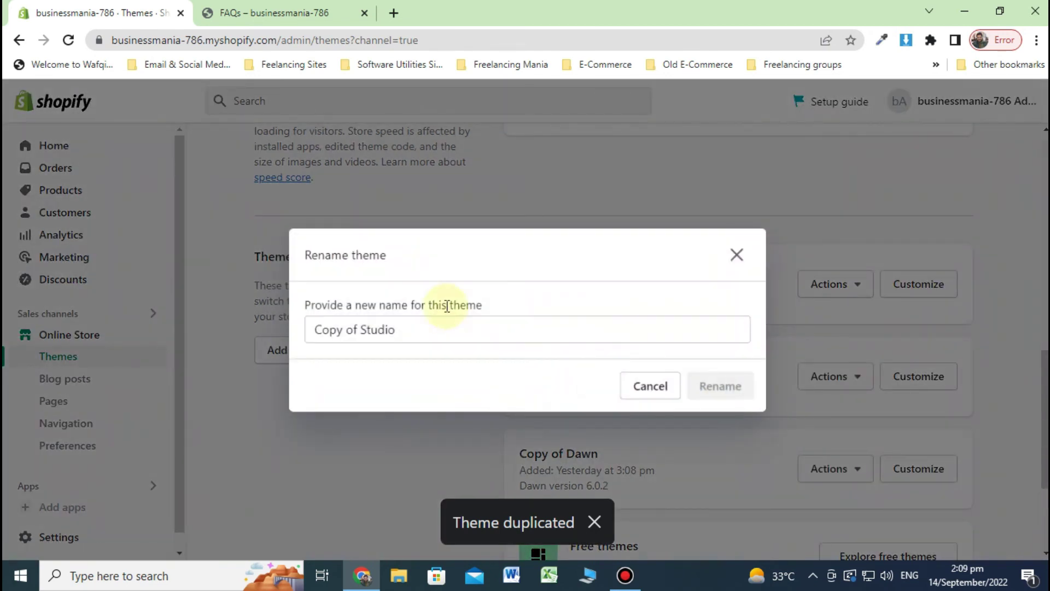
left_click_drag(361, 334, 267, 318)
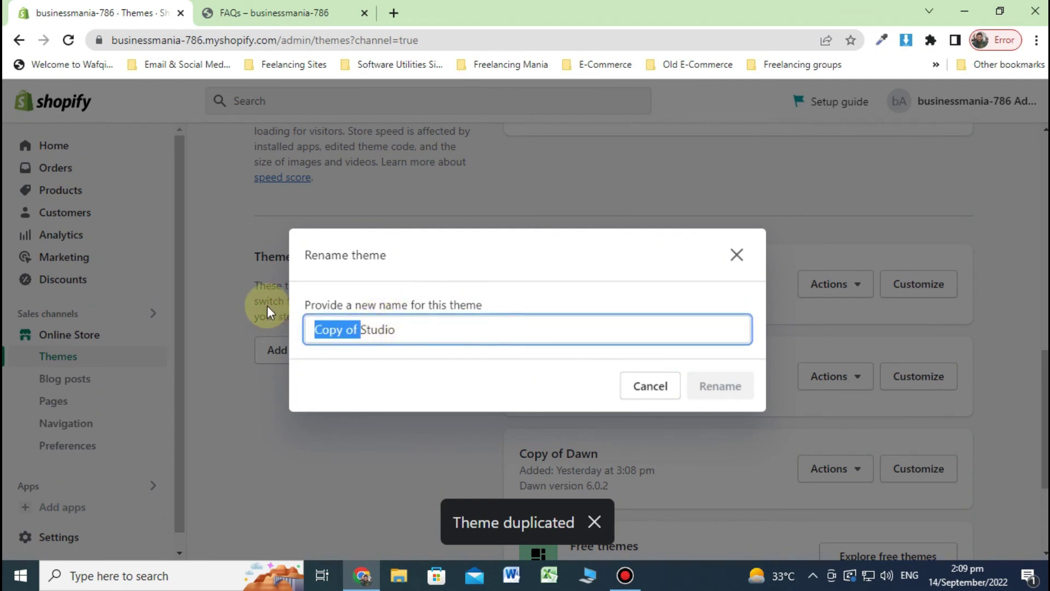
key("BackSpace")
type("-TAMOOR")
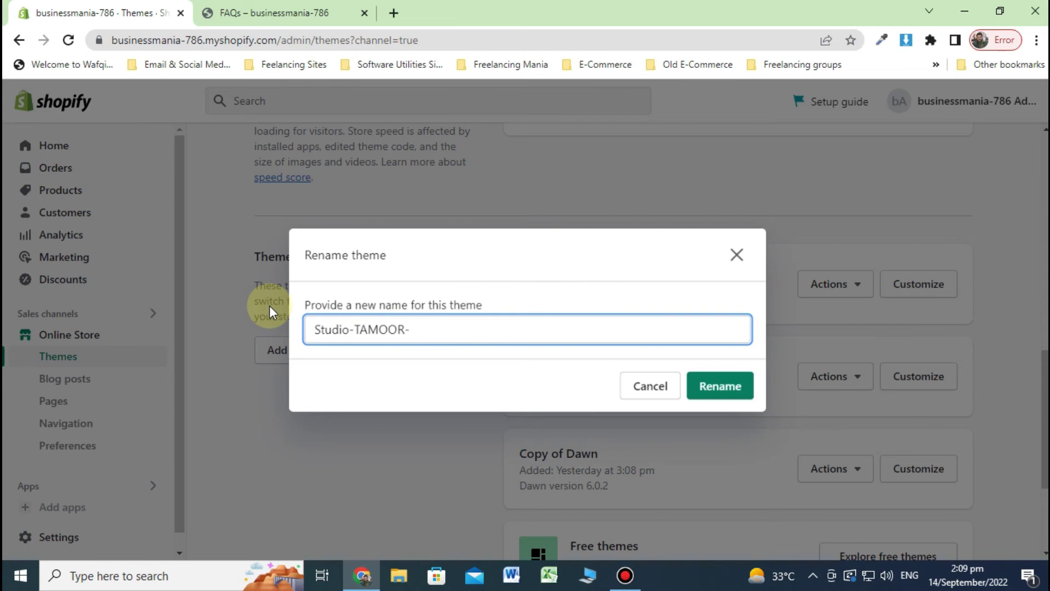
type("-14sep")
left_click(729, 391)
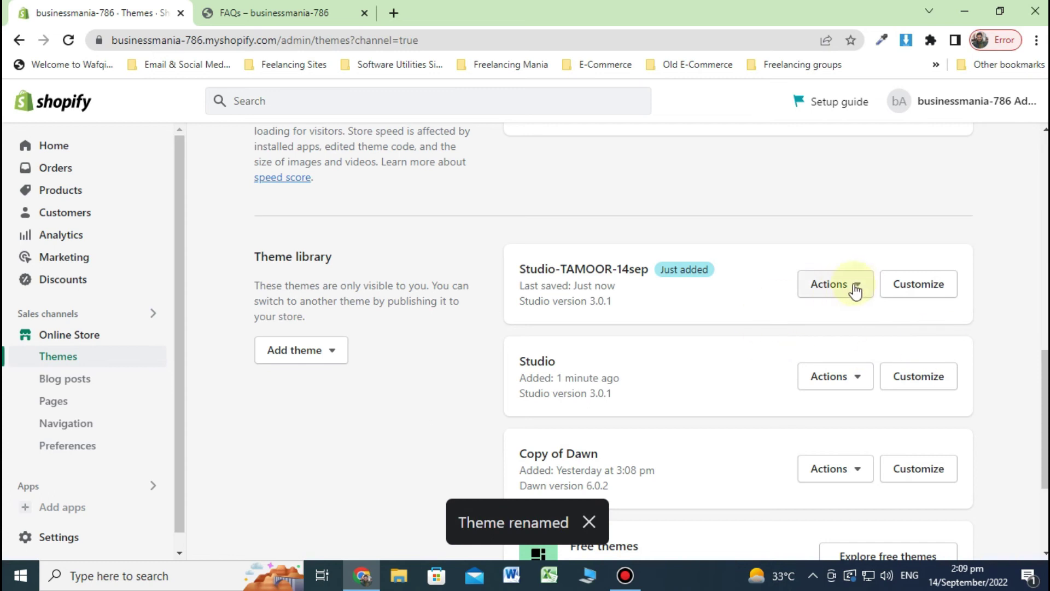
Preview the renamed Studio copy's home page, compare it with the Dawn preview of the FAQs page, and return to the theme library.
left_click(858, 294)
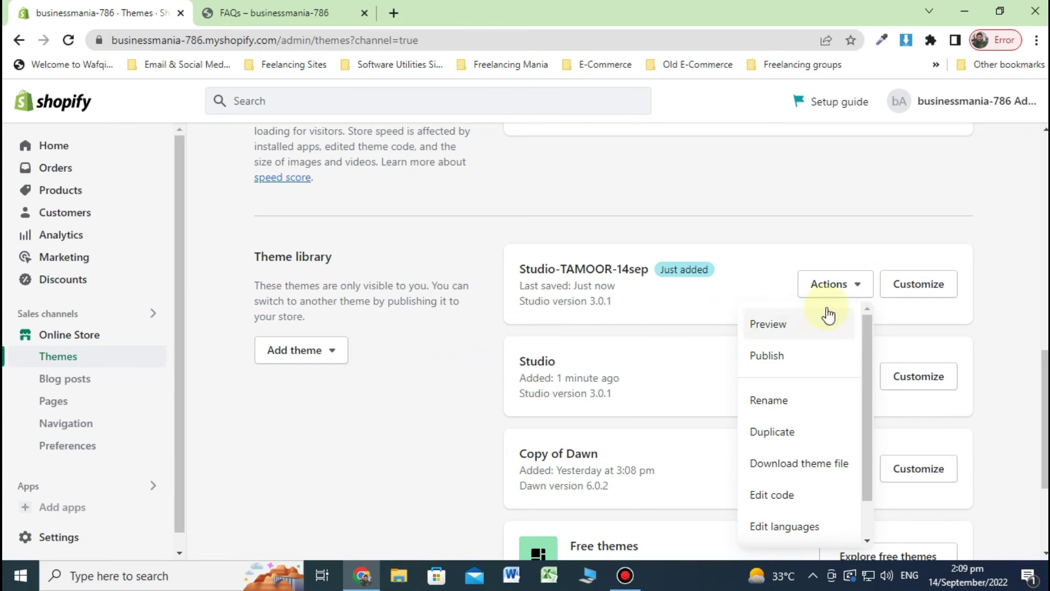
left_click(857, 285)
left_click(857, 284)
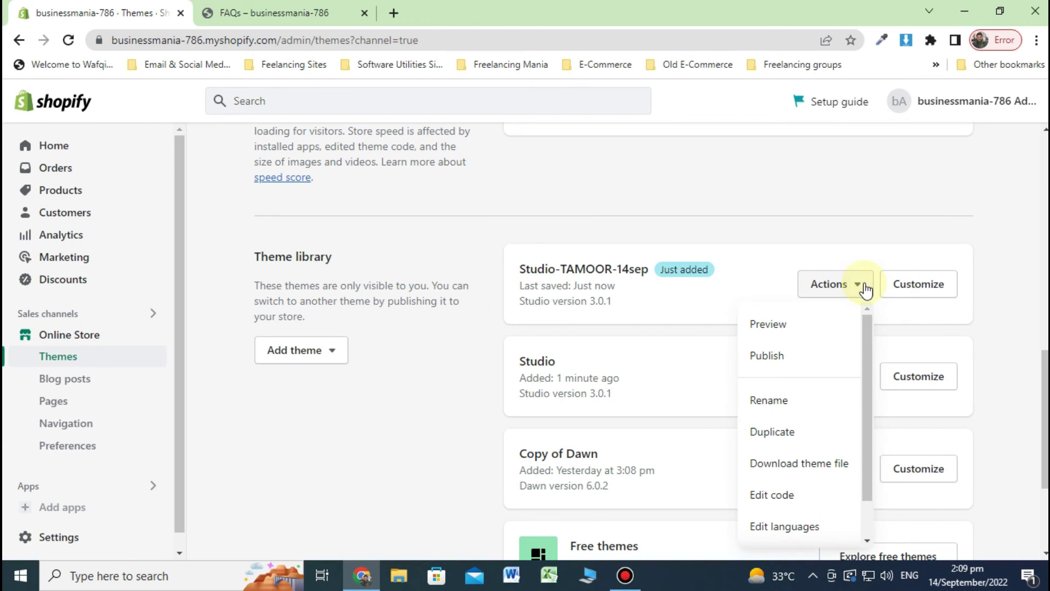
left_click(799, 327)
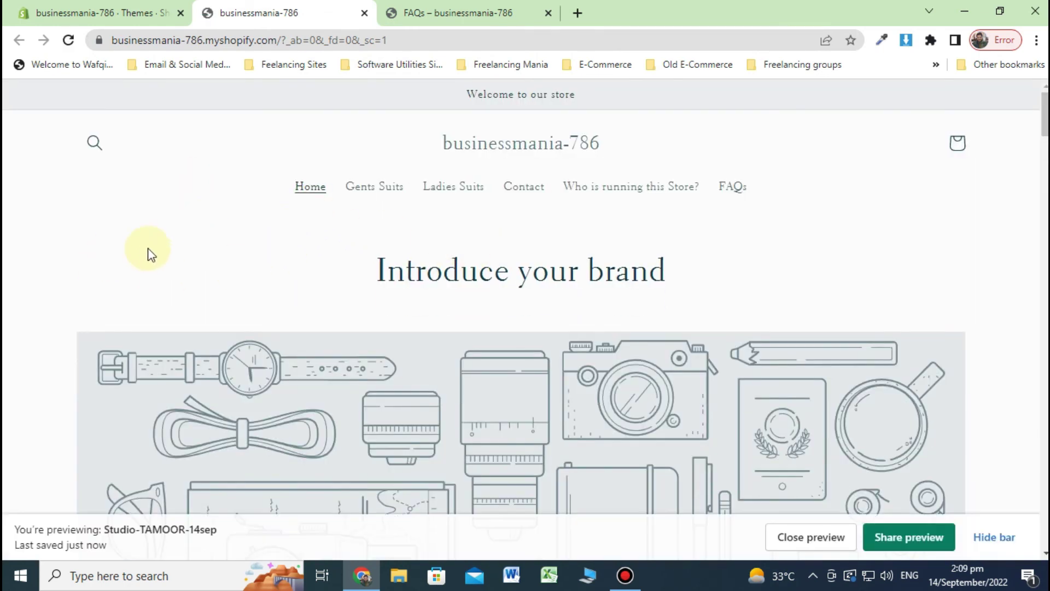
scroll(451, 383, "down", 12)
scroll(463, 418, "up", 6)
scroll(462, 420, "up", 6)
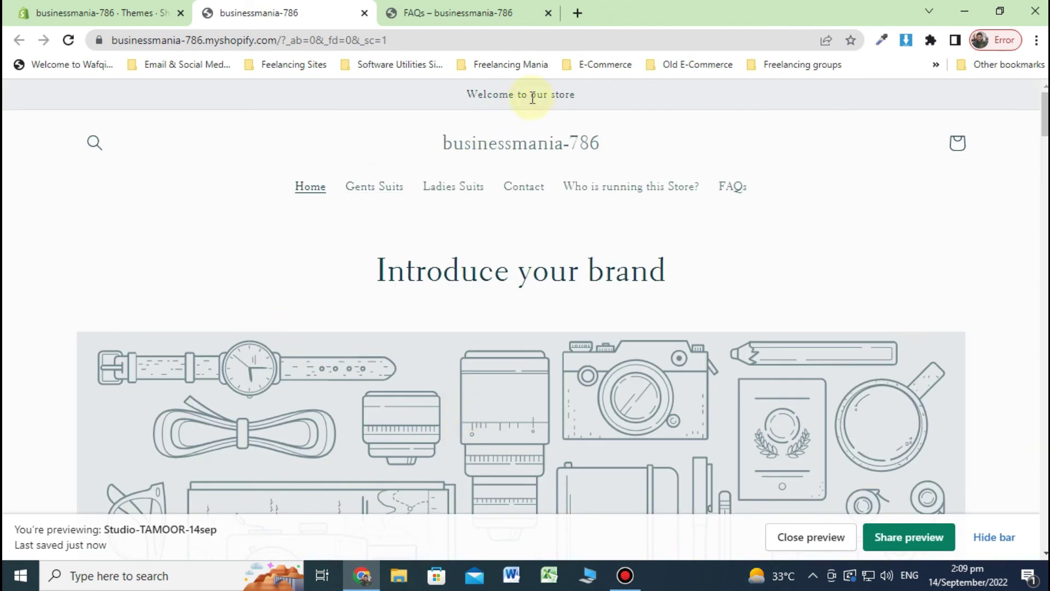
left_click(464, 6)
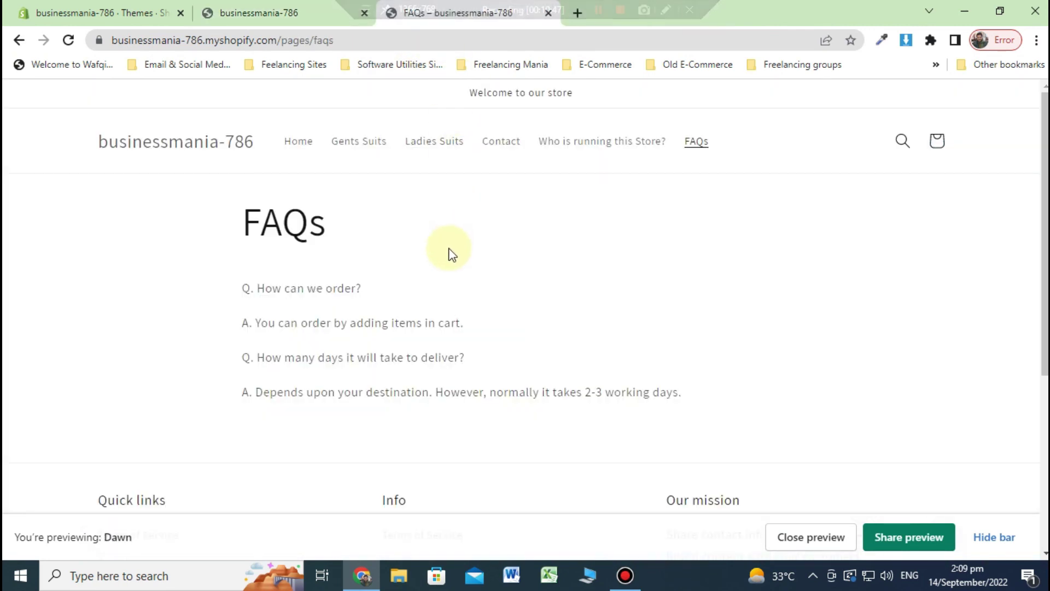
left_click(267, 4)
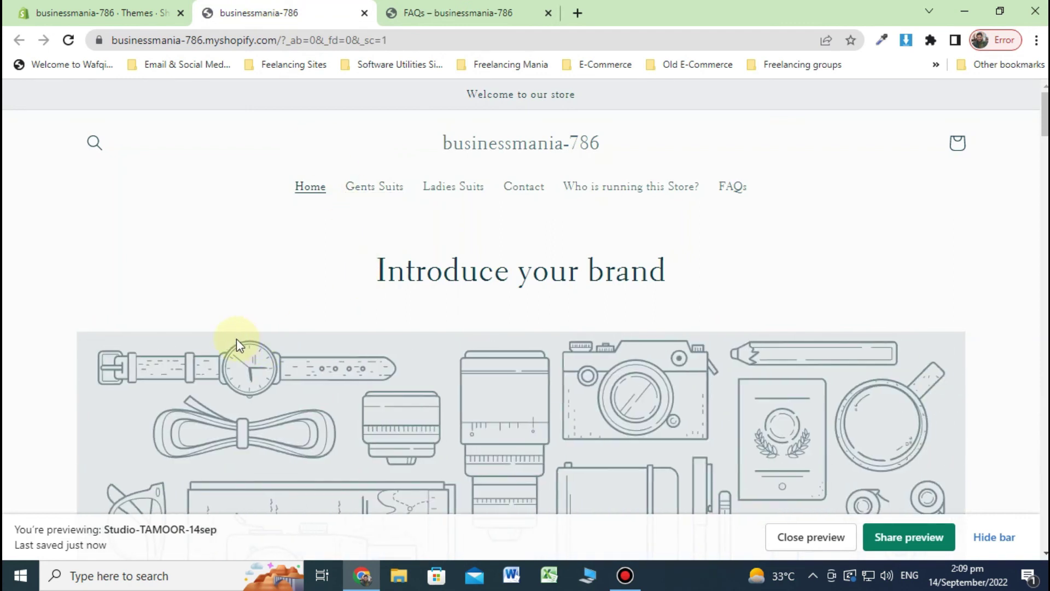
left_click(128, 6)
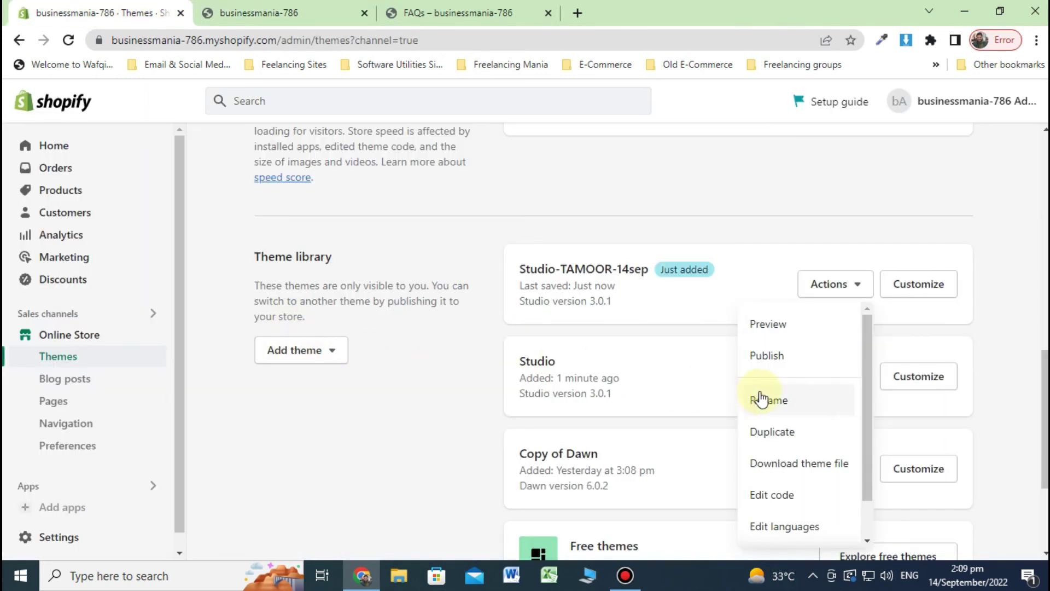
Customize the renamed Studio copy by setting its announcement text to "Welcome to our store Business Mania" and save.
scroll(773, 399, "down", 2)
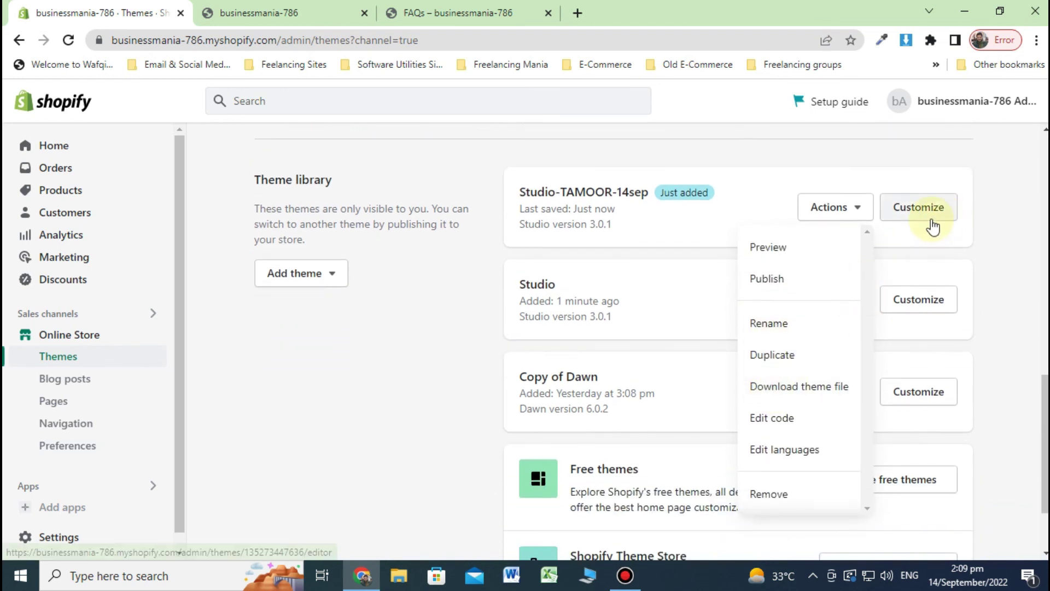
left_click(930, 218)
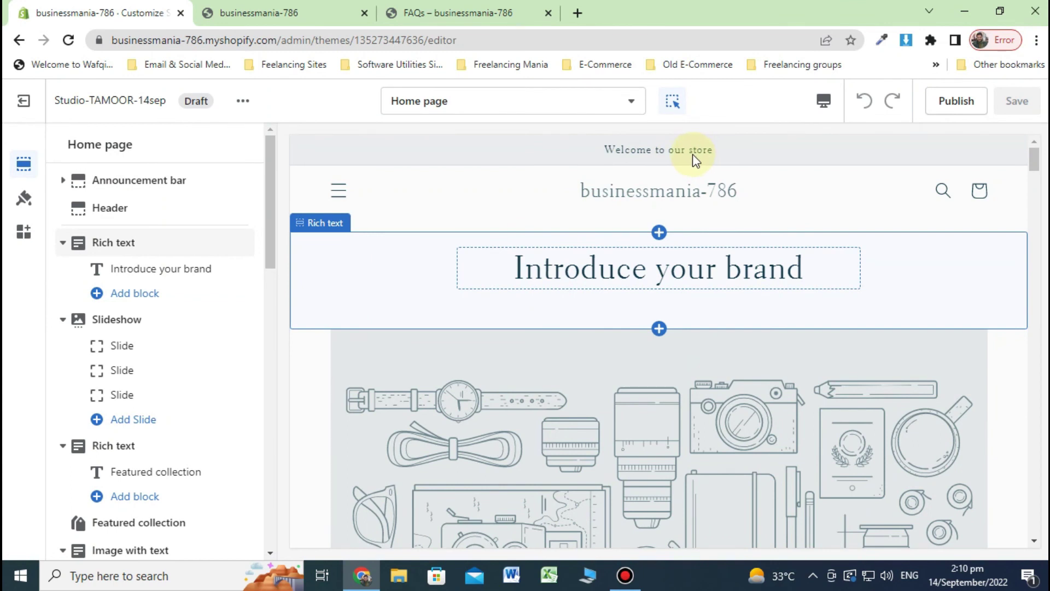
left_click(175, 181)
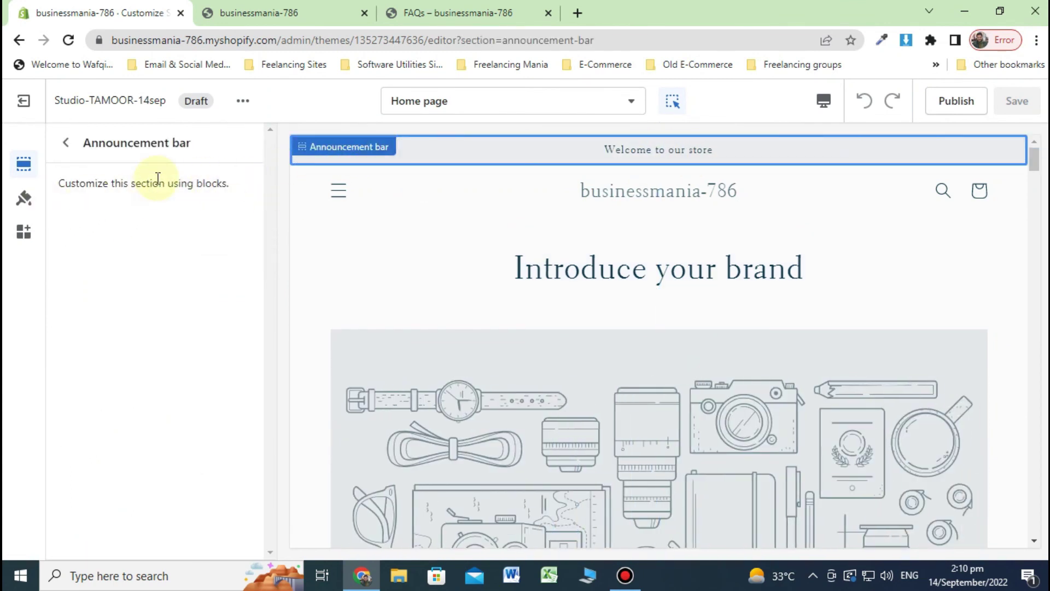
double_click(641, 153)
left_click(212, 207)
type("Bue")
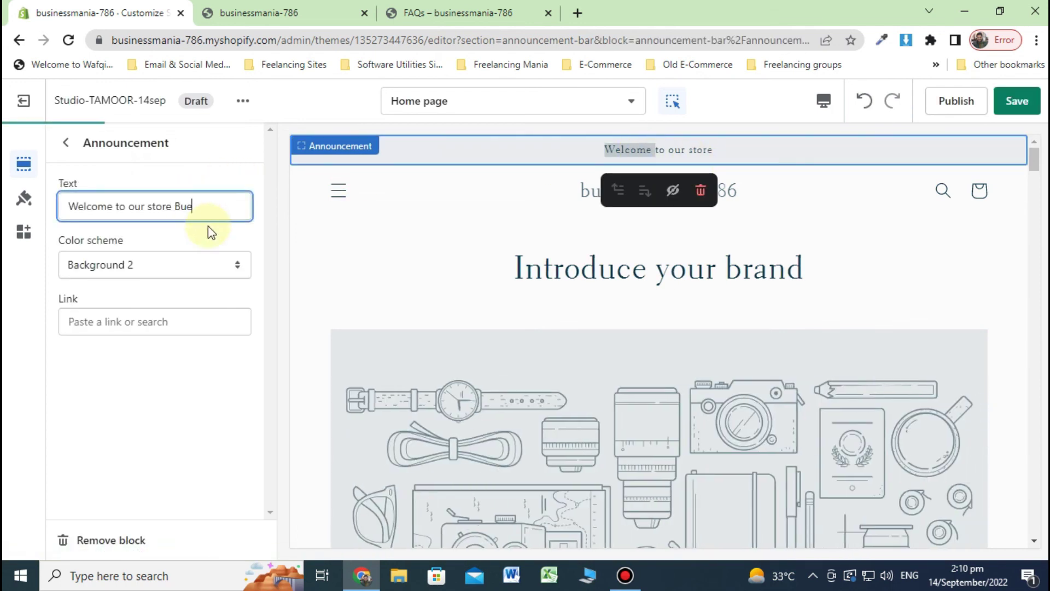
key("BackSpace")
type("siness ")
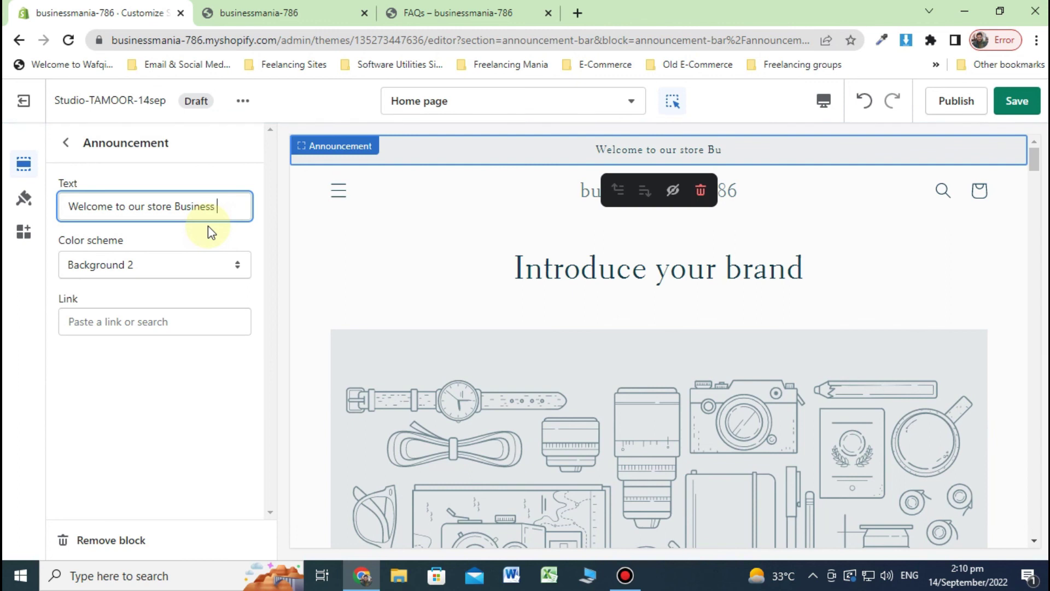
type("Mania")
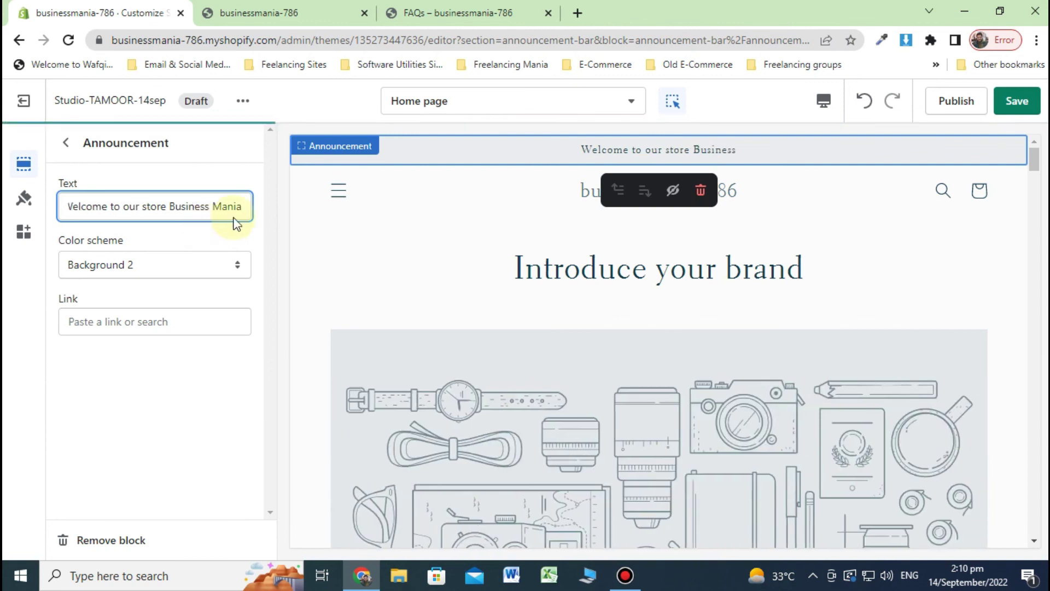
left_click(1016, 103)
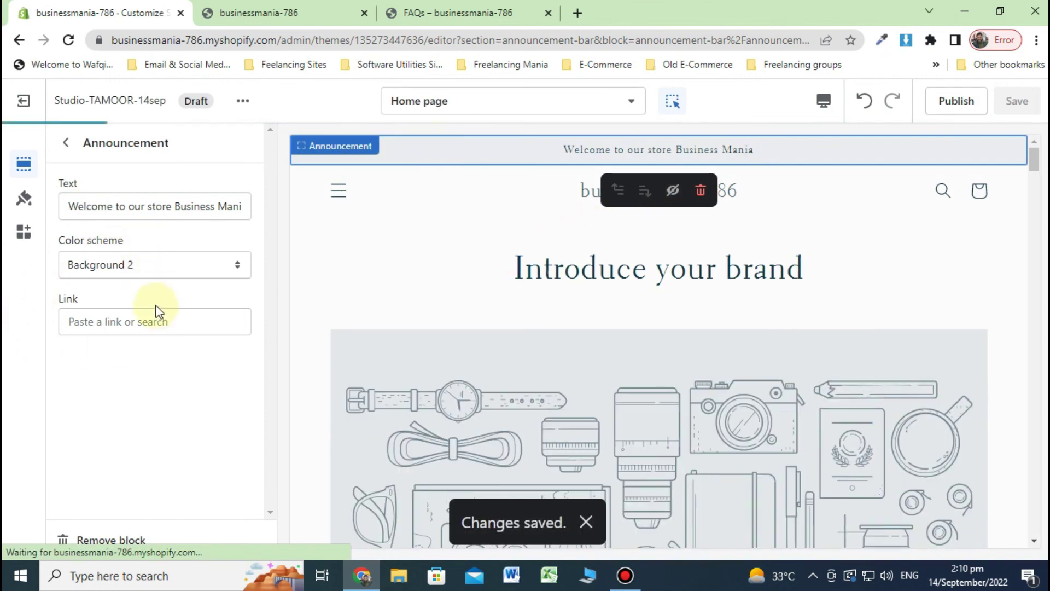
Start replacing the first slideshow slide's cover image by searching the free stock images for "business".
left_click(509, 406)
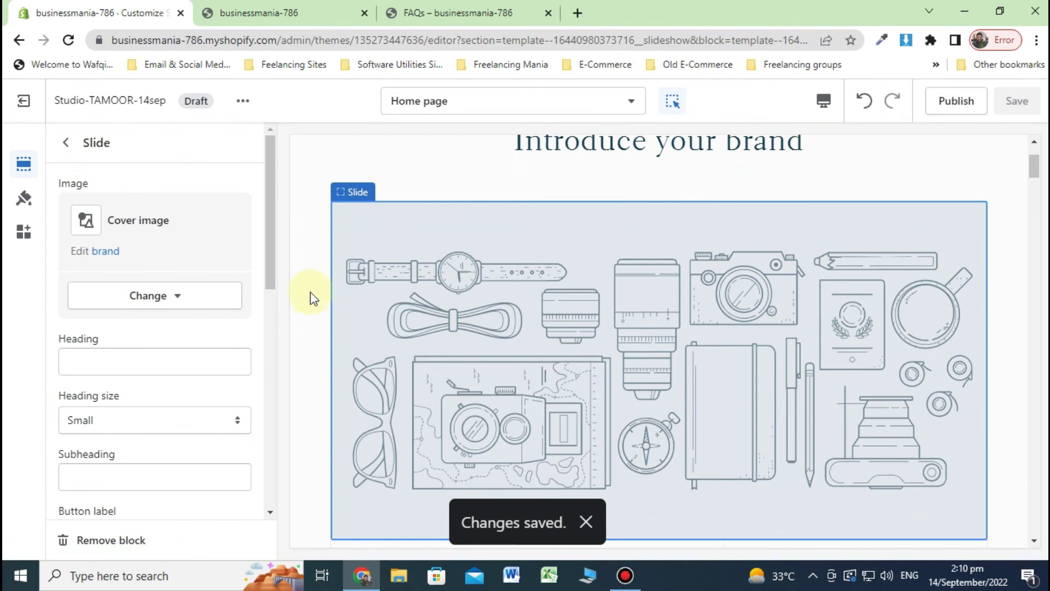
left_click(143, 298)
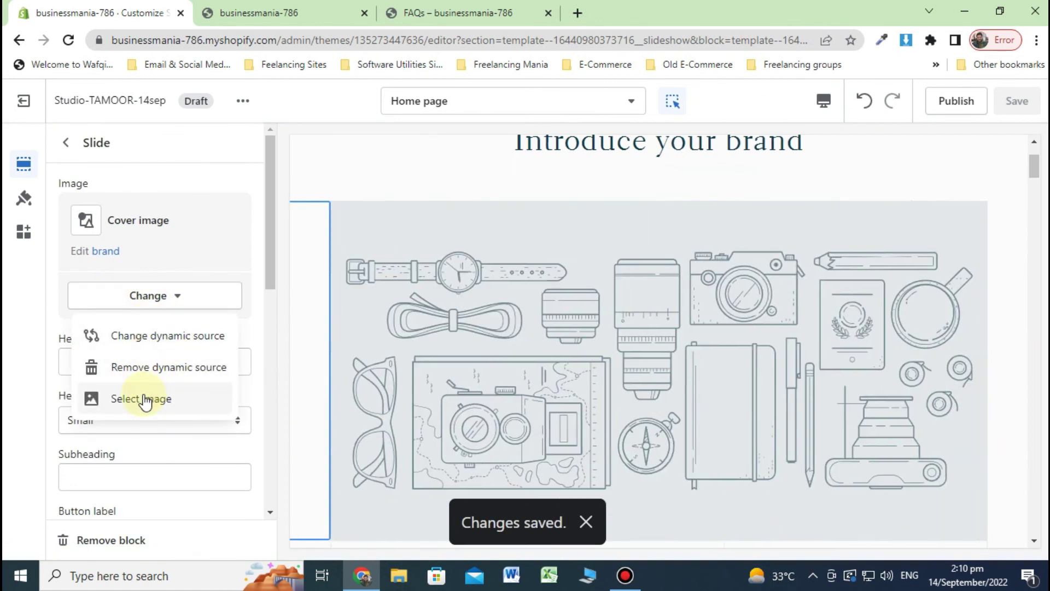
left_click(144, 399)
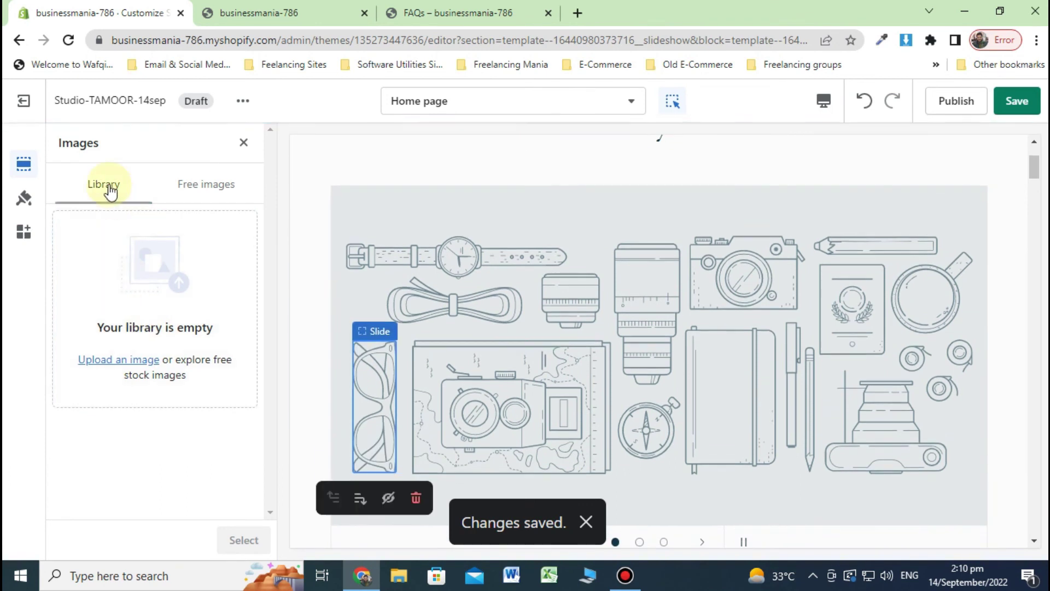
left_click(187, 197)
left_click(153, 234)
type("b")
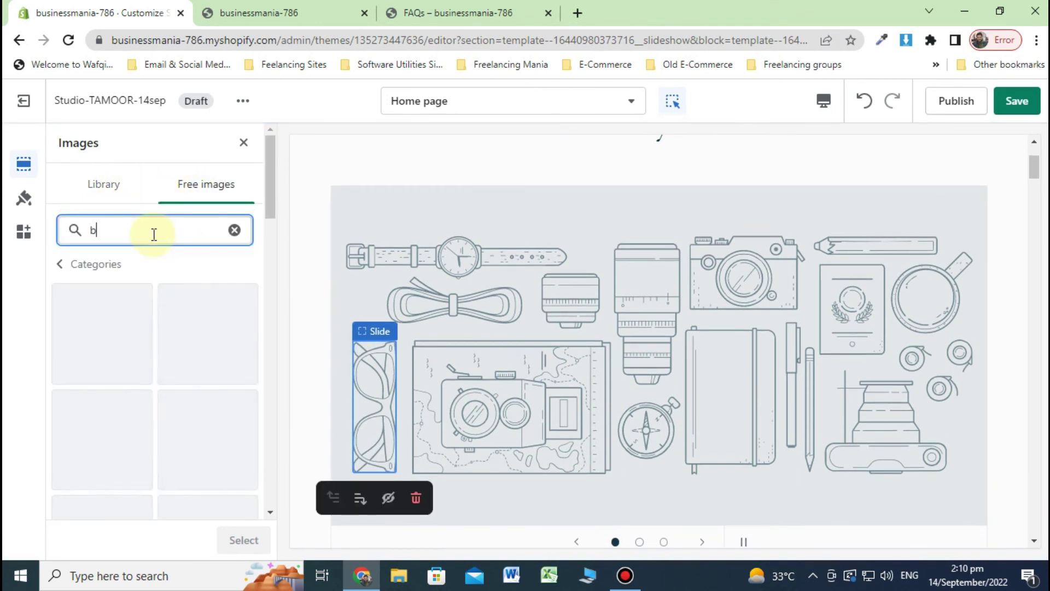
type("usiness")
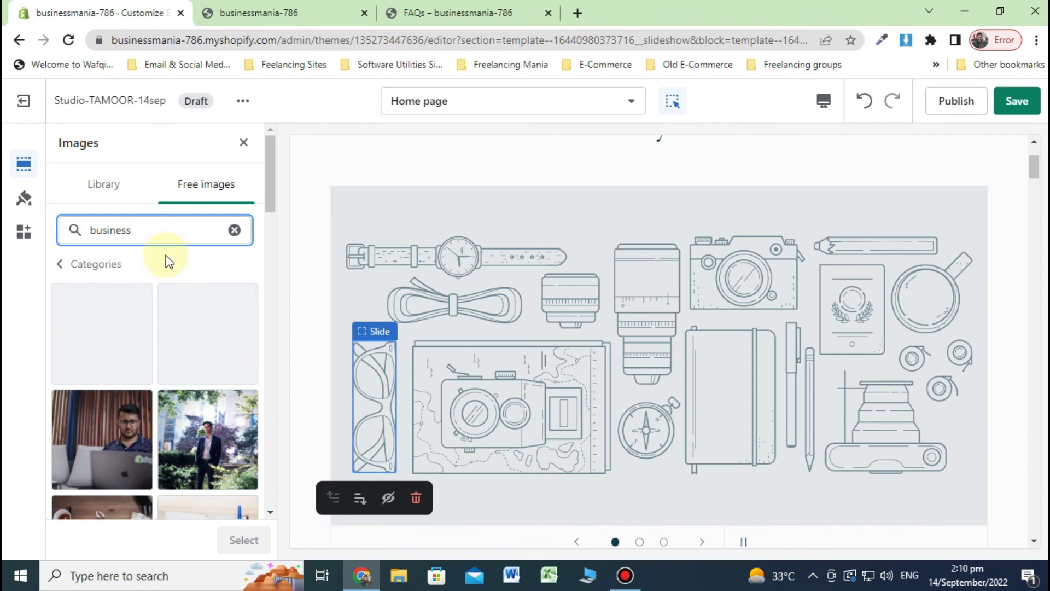
Use the overhead photo of a laptop and coffee on a wooden desk as the slide's image, and save and publish the theme.
scroll(167, 263, "down", 2)
scroll(167, 263, "down", 1)
left_click(107, 386)
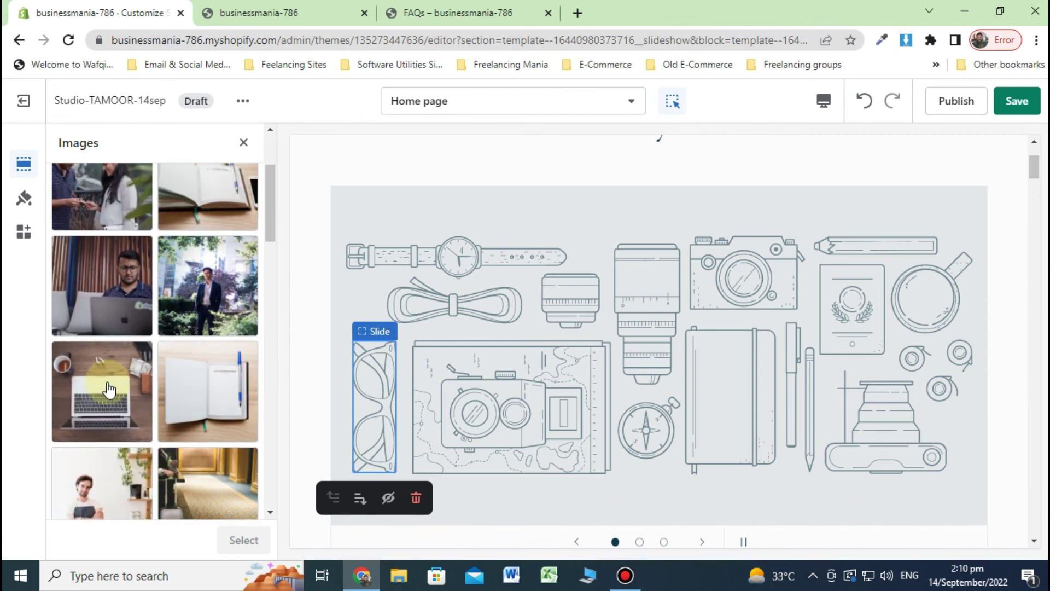
left_click(244, 540)
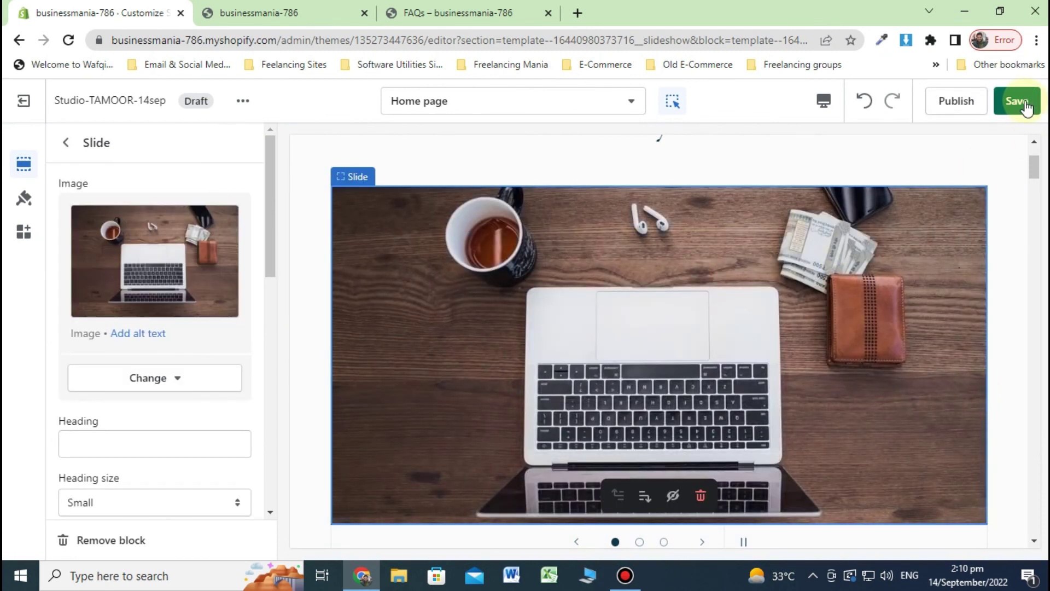
left_click(957, 103)
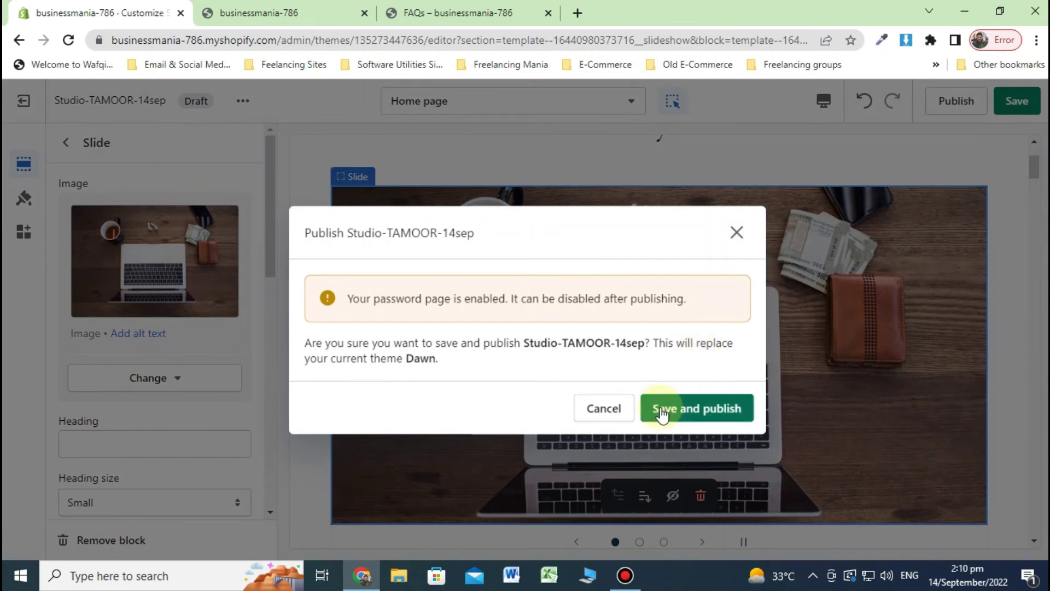
left_click(678, 411)
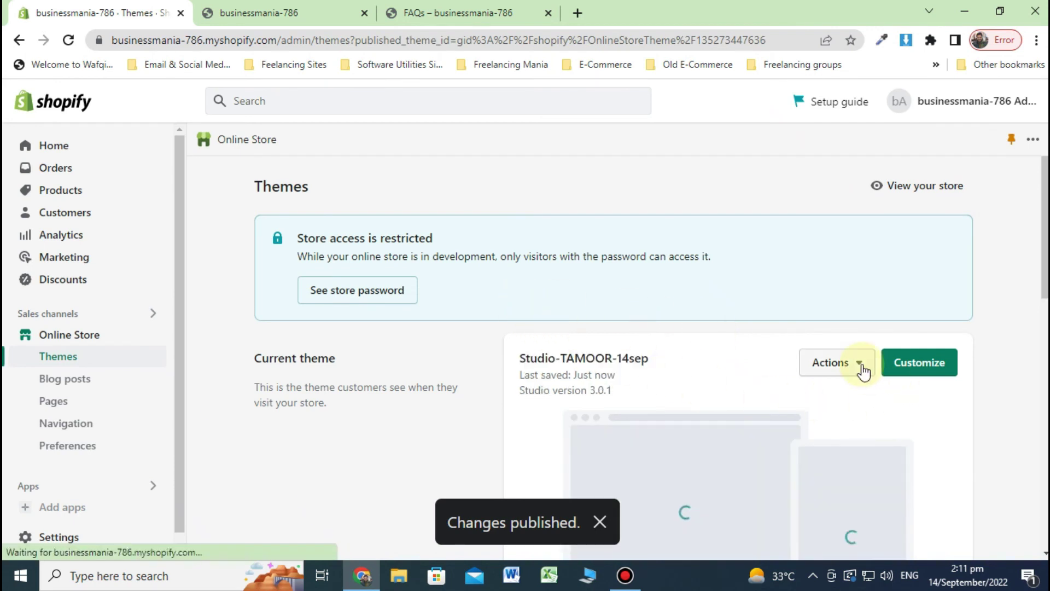
Preview the published Studio theme and examine its home page, including the slideshow's first slide and the featured collection.
left_click(860, 368)
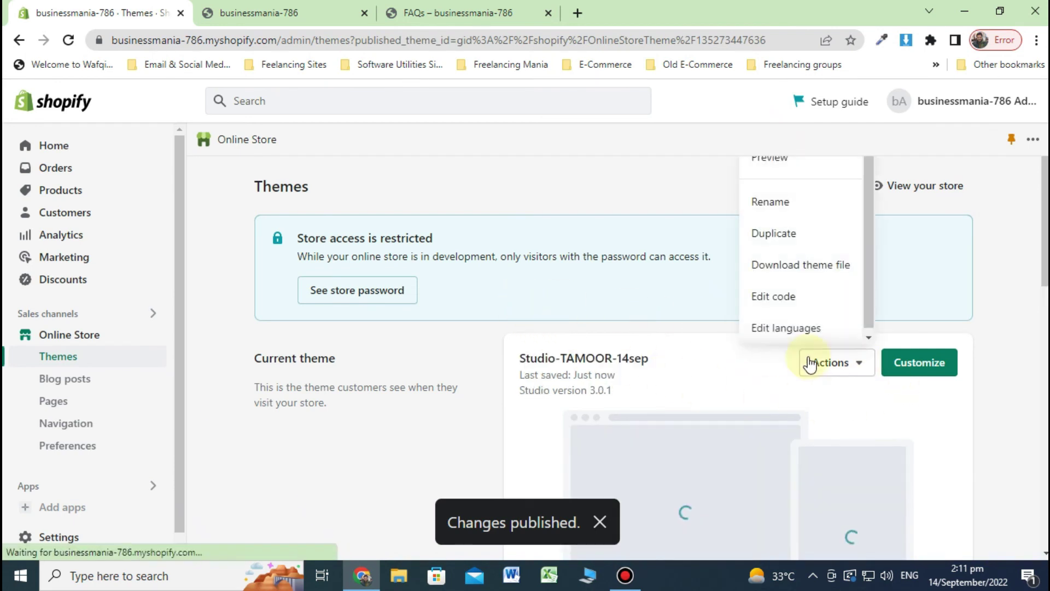
left_click(787, 167)
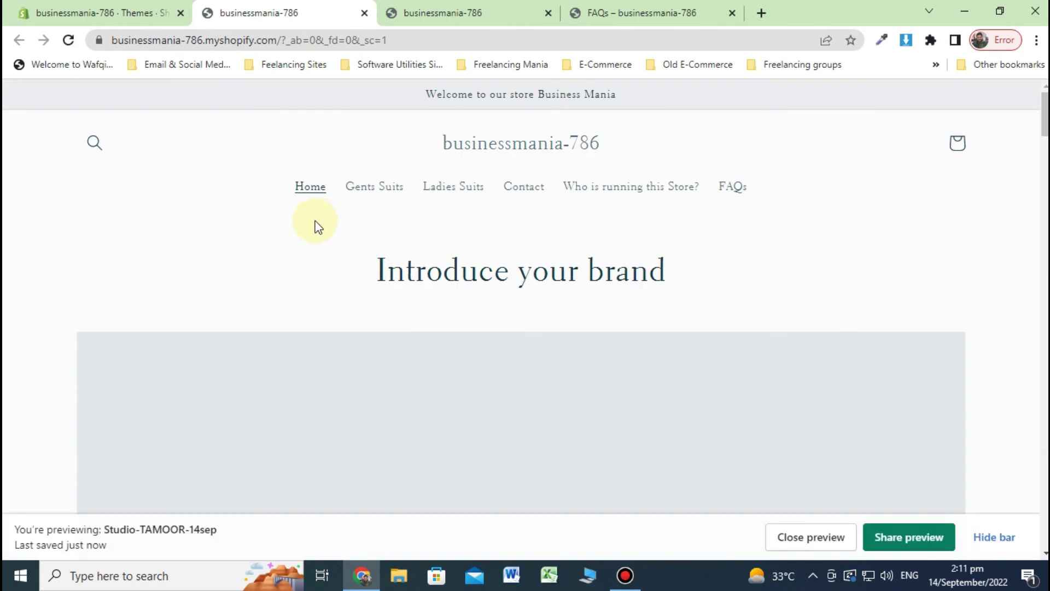
scroll(15, 284, "down", 1)
scroll(16, 283, "down", 2)
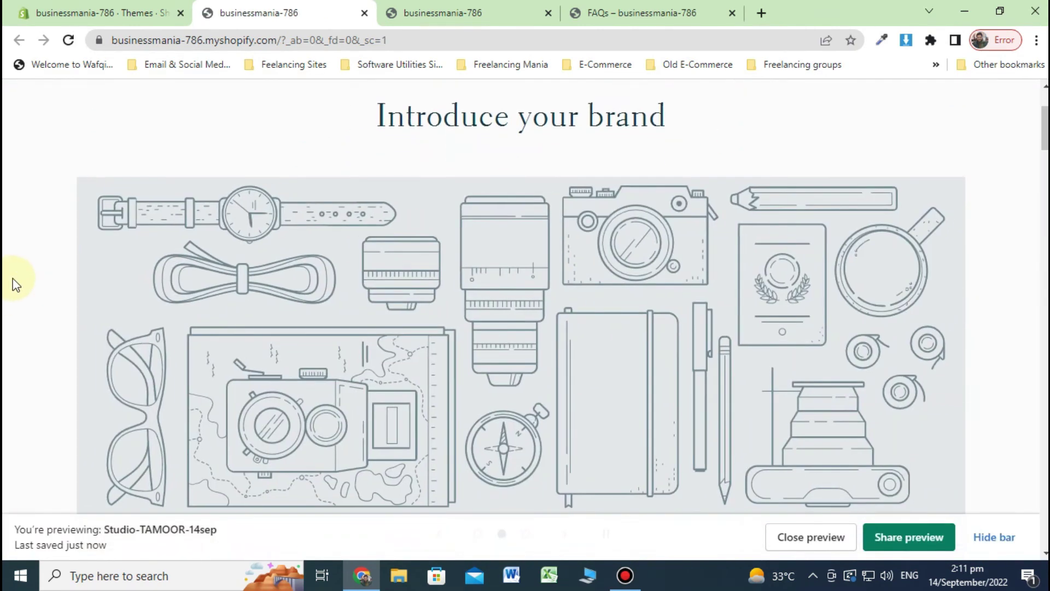
left_click(478, 459)
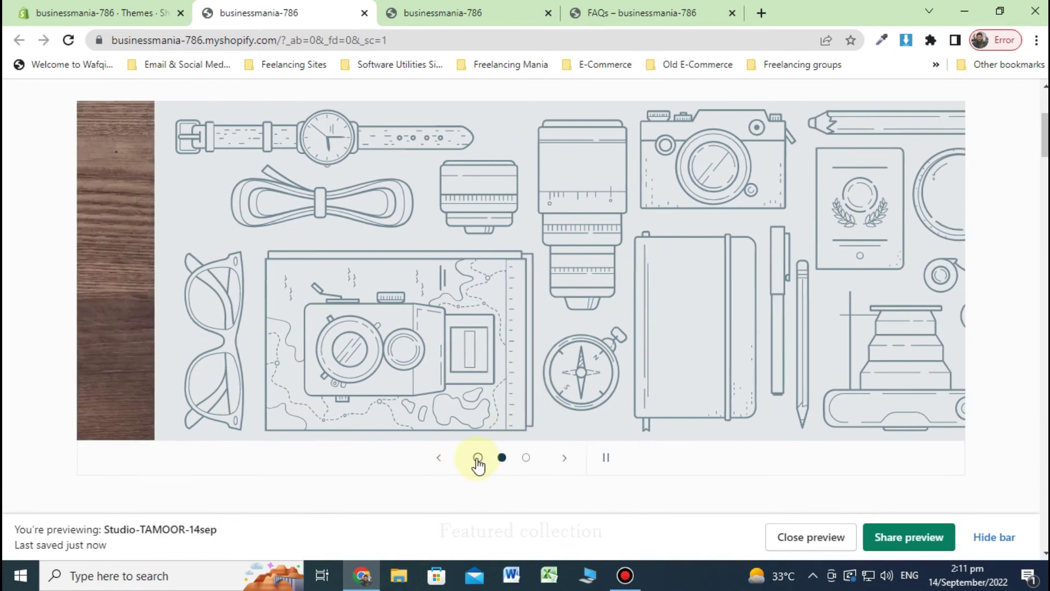
scroll(470, 273, "up", 1)
scroll(479, 309, "down", 8)
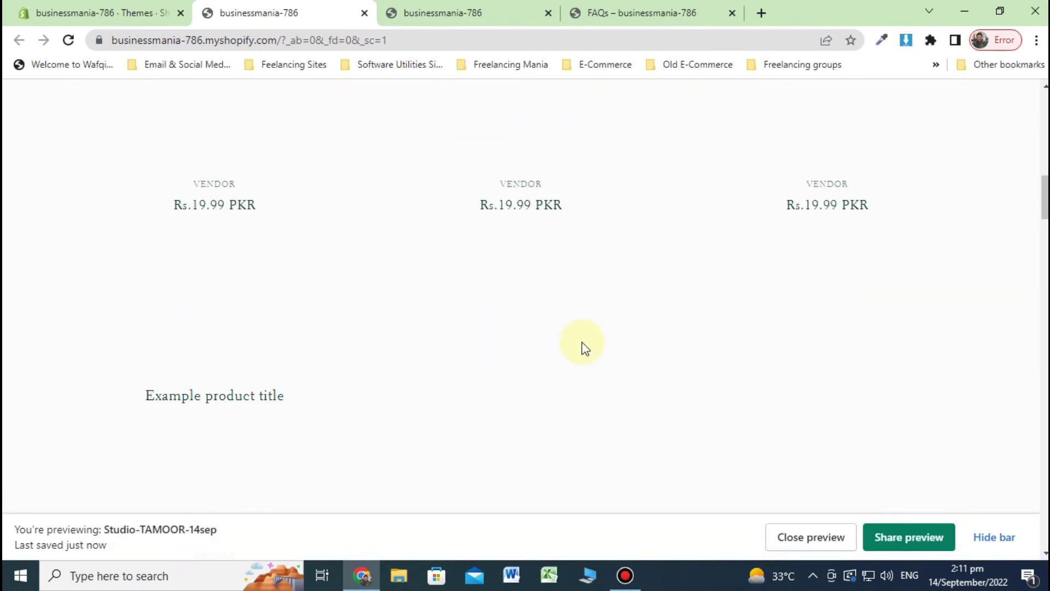
scroll(584, 342, "up", 10)
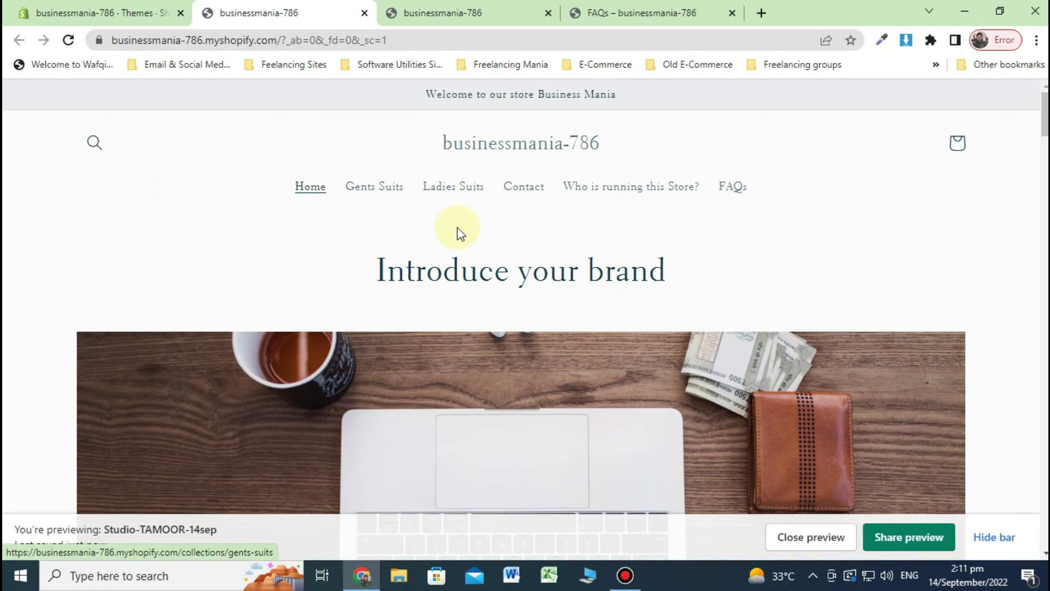